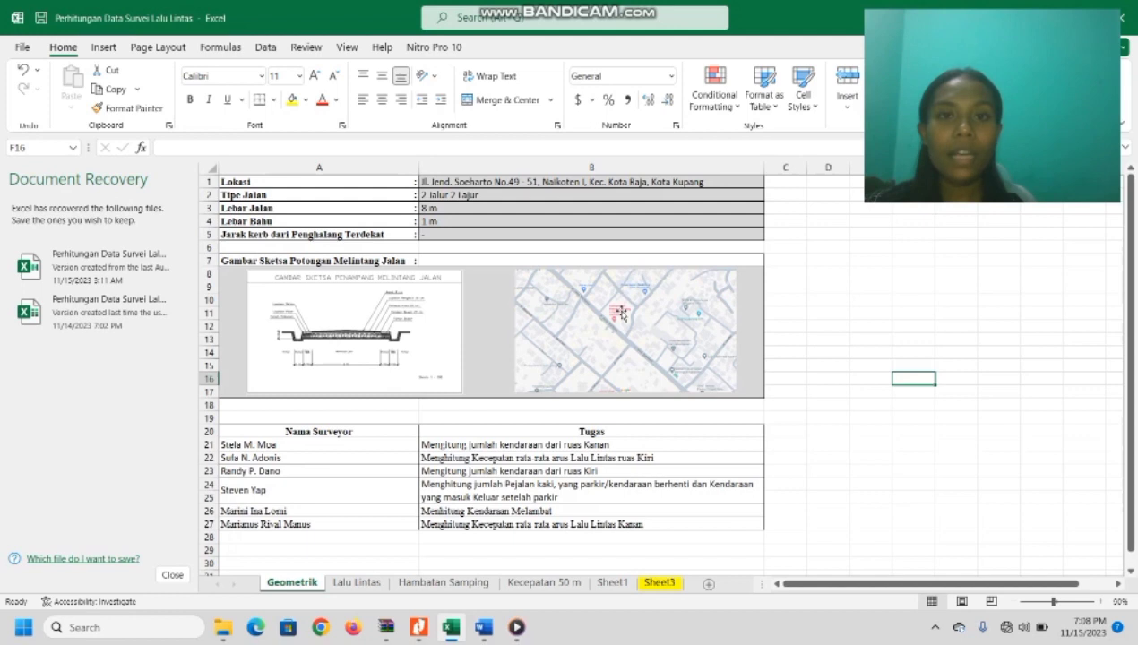
Open the Lalu Lintas sheet and examine the 15-minute vehicle total formula for 18.45-19.00 in the Kiri table.
{"action": "left_click", "coordinate": [358, 584]}
{"action": "left_click_drag", "start_coordinate": [942, 585], "coordinate": [798, 592]}
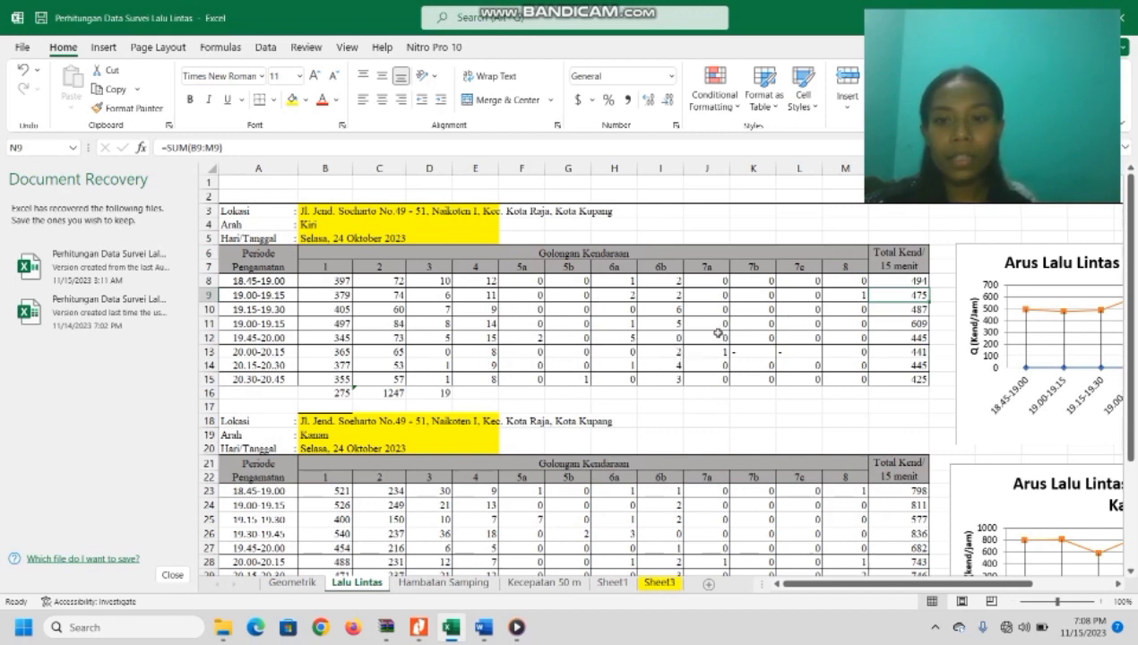
{"action": "left_click", "coordinate": [890, 277]}
{"action": "left_click", "coordinate": [889, 271]}
{"action": "left_click", "coordinate": [887, 282]}
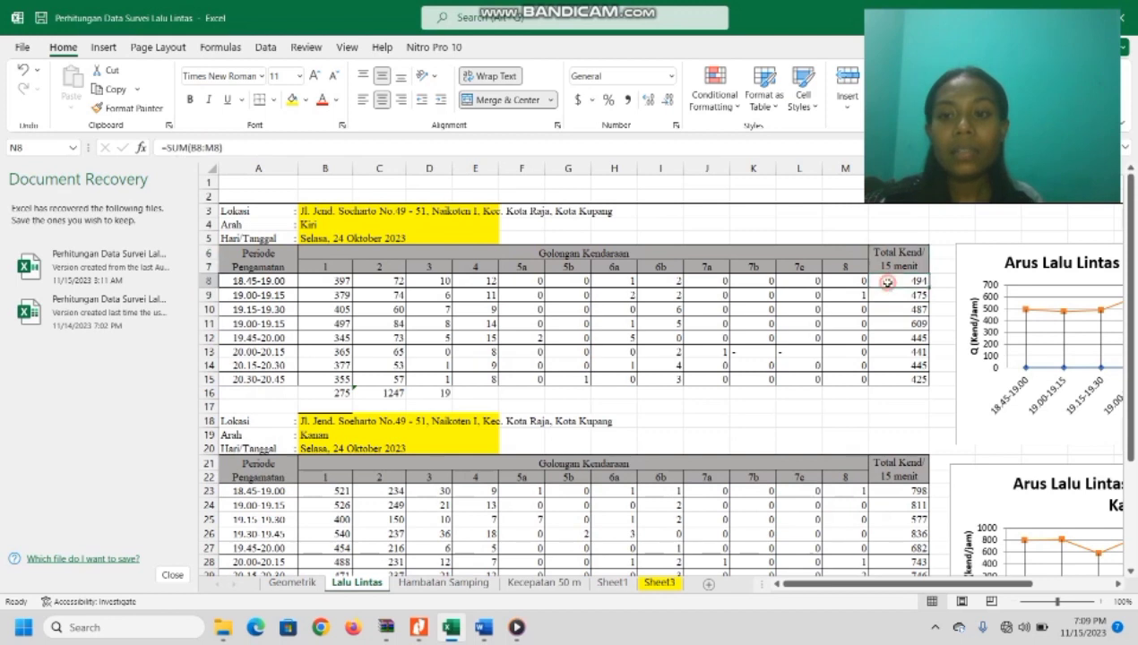
{"action": "double_click", "coordinate": [888, 282]}
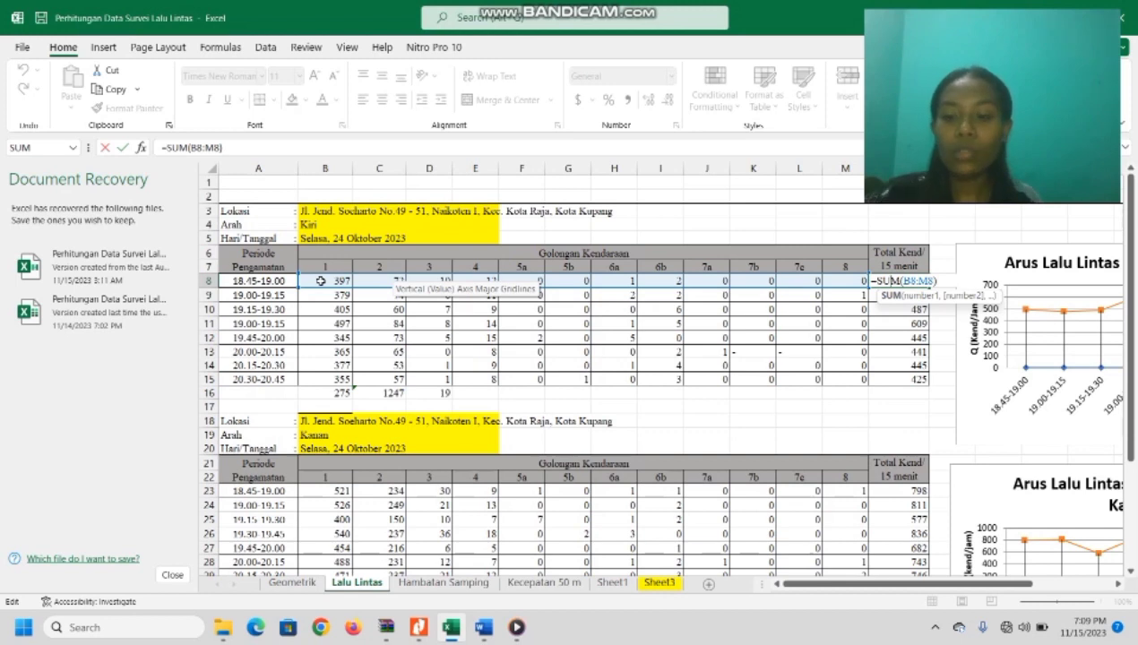
{"action": "key", "text": "Return"}
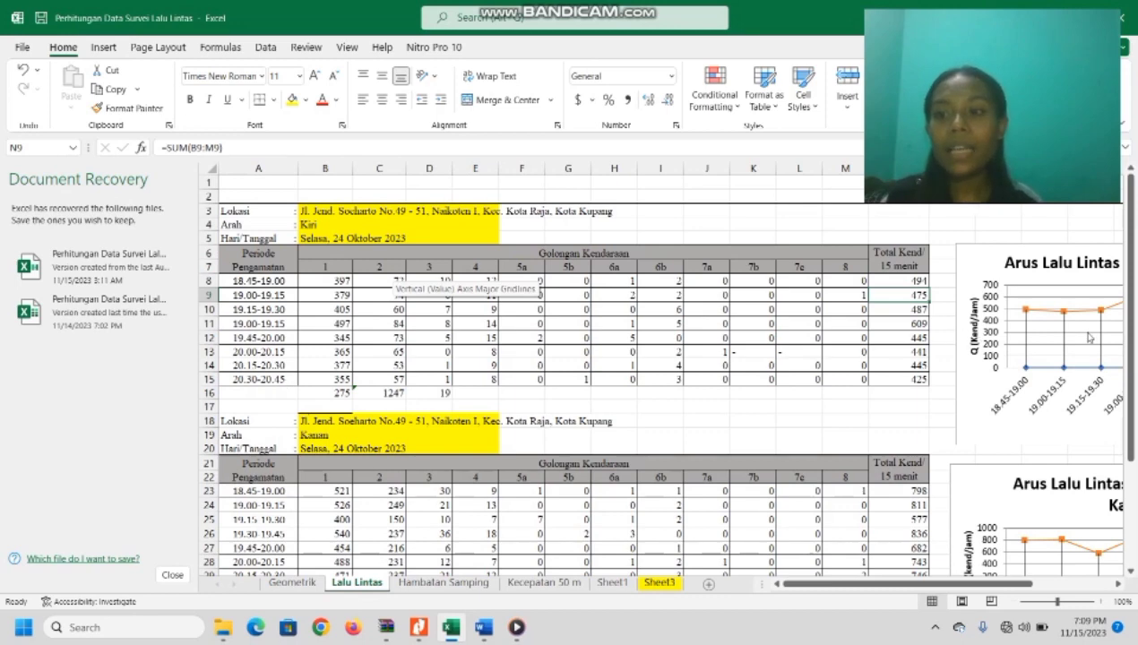
View the Arus Lalu Lintas charts for the Kiri and Kanan directions beside the traffic tables.
{"action": "scroll", "coordinate": [858, 362], "scroll_direction": "down", "scroll_amount": 1}
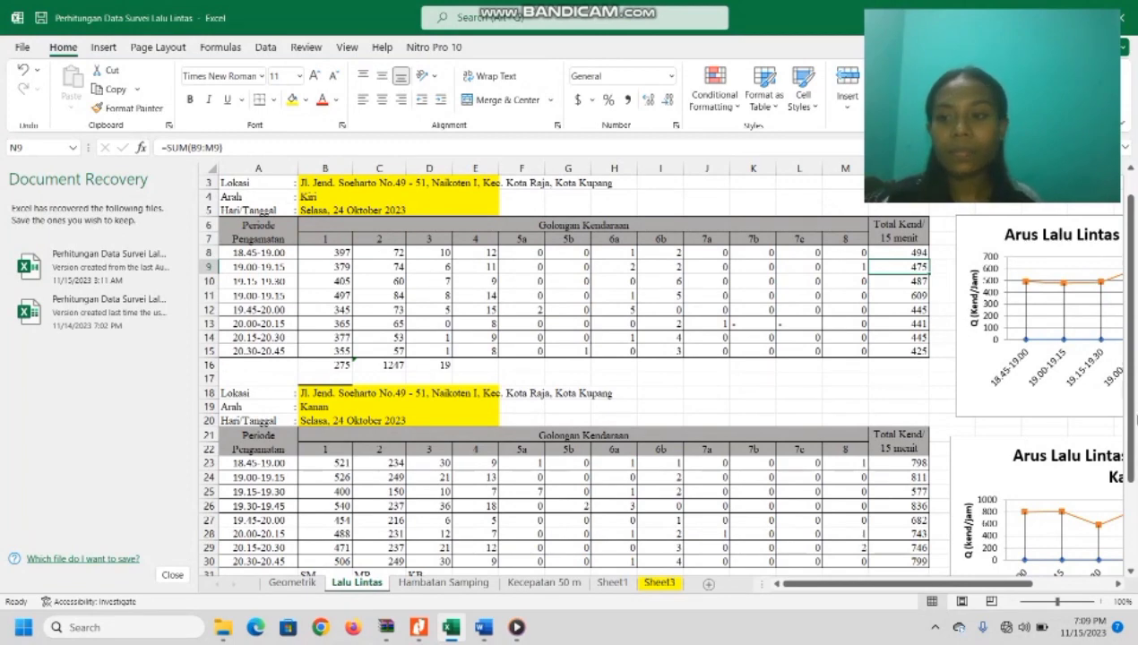
{"action": "scroll", "coordinate": [1132, 416], "scroll_direction": "up", "scroll_amount": 1}
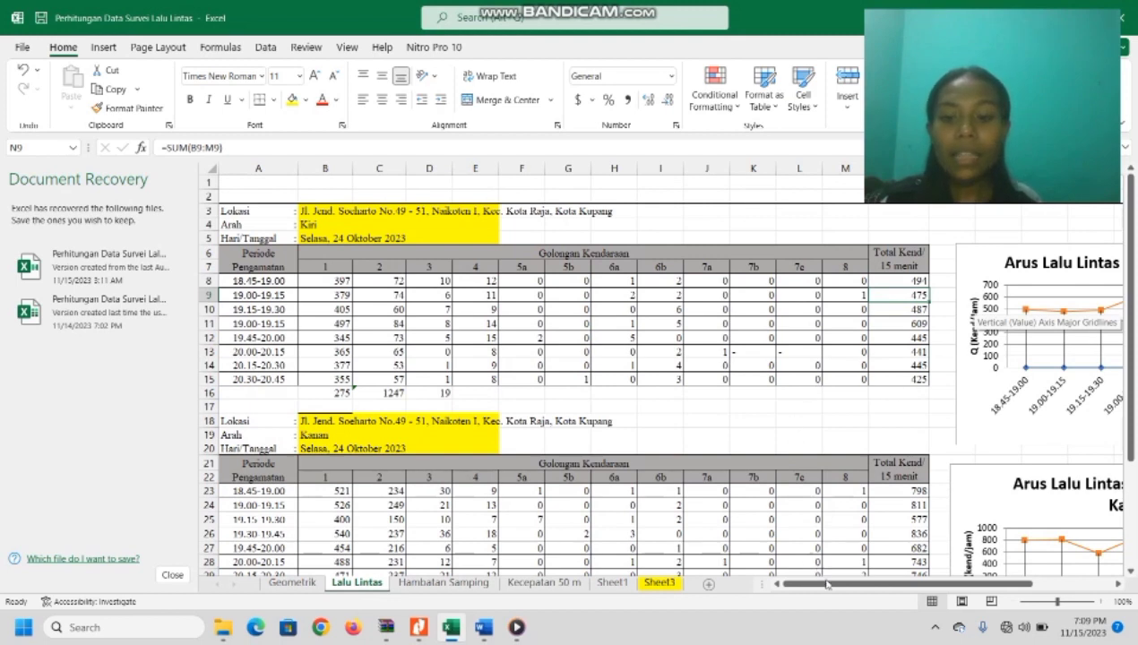
{"action": "left_click_drag", "start_coordinate": [829, 590], "coordinate": [929, 588]}
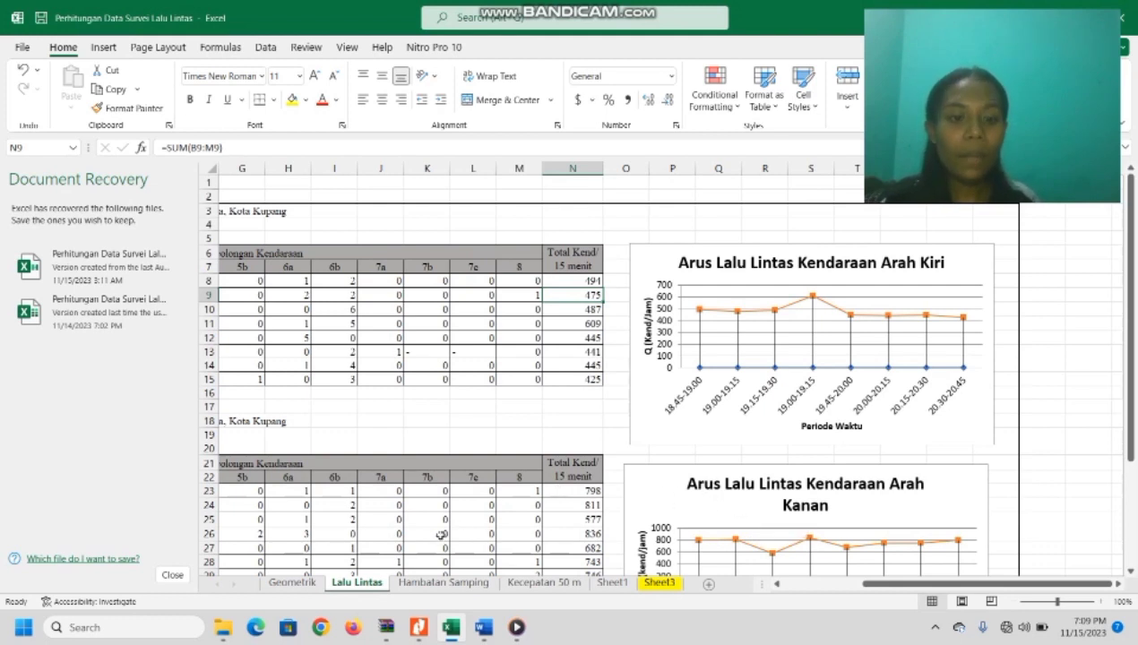
Open the Hambatan Samping sheet and examine the total formula for 18.45-19.00 in the Kiri table.
{"action": "left_click", "coordinate": [434, 584]}
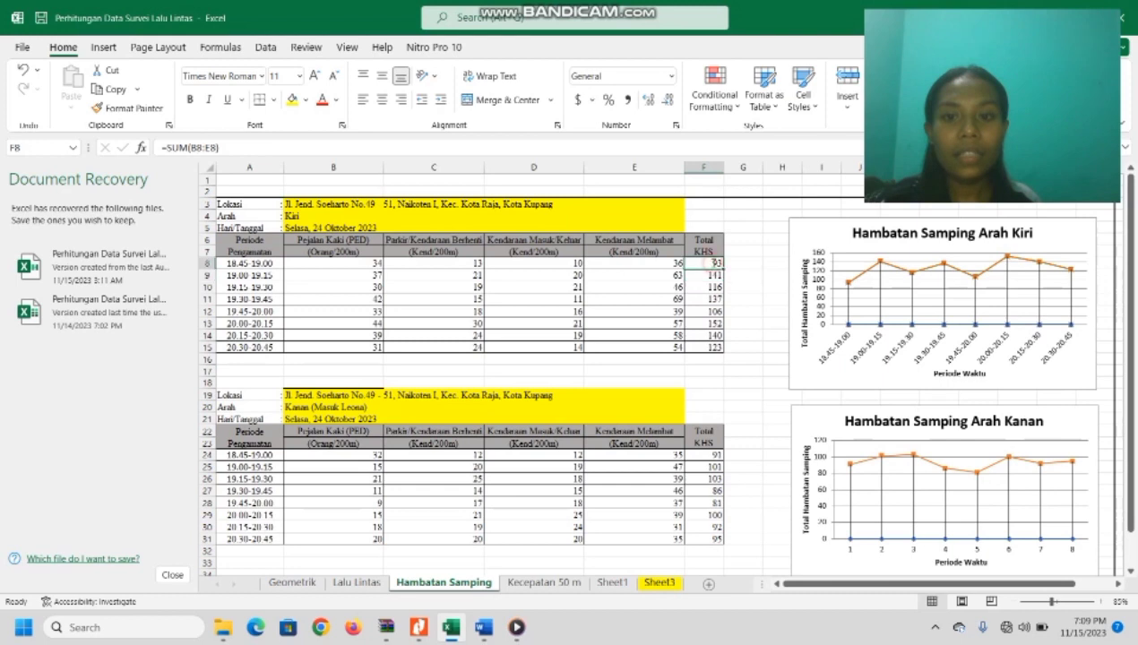
{"action": "double_click", "coordinate": [713, 262]}
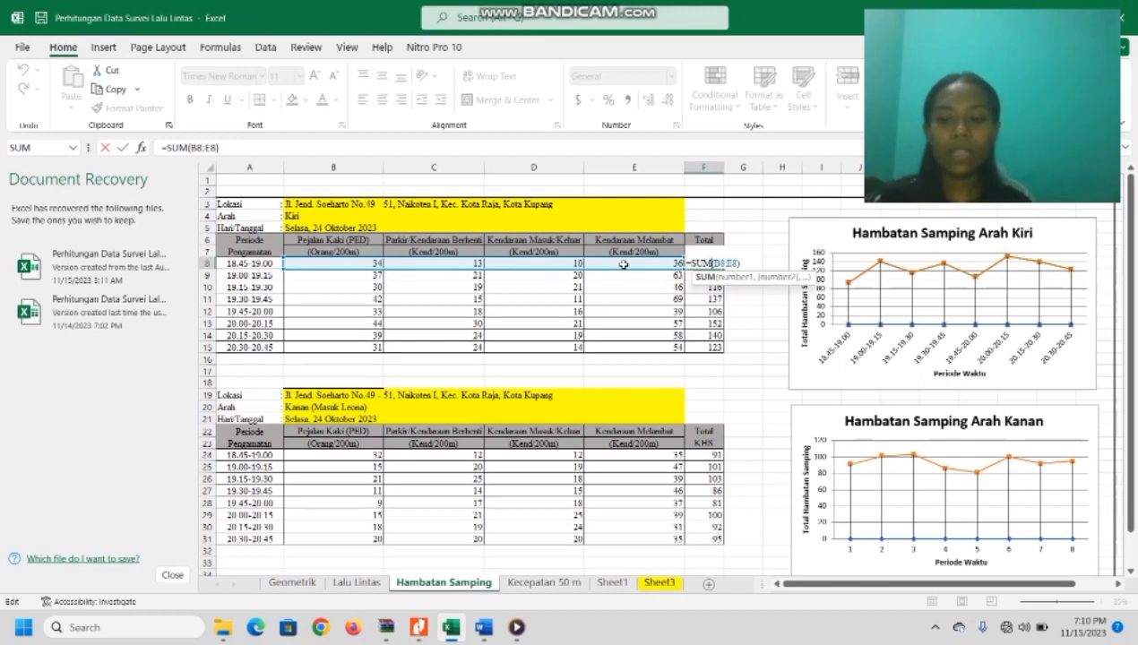
{"action": "key", "text": "Return"}
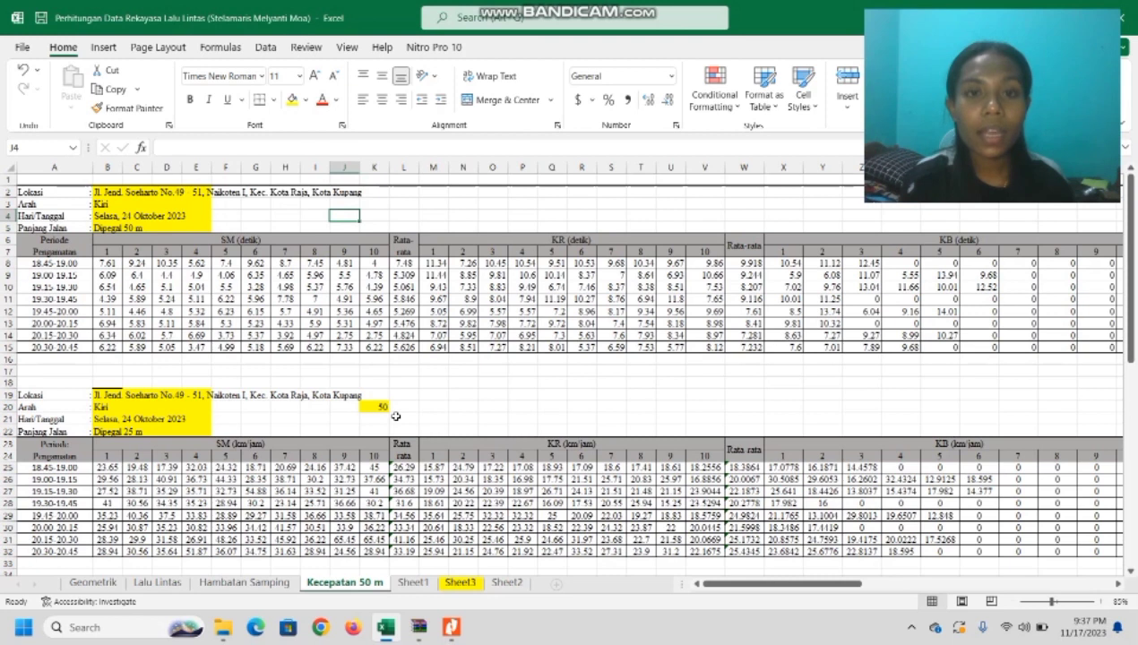
Switch to the 06 Jalan Perkotaan PDF to check the recommended road lengths for speed studies, and return to the Excel workbook.
{"action": "left_click", "coordinate": [459, 633]}
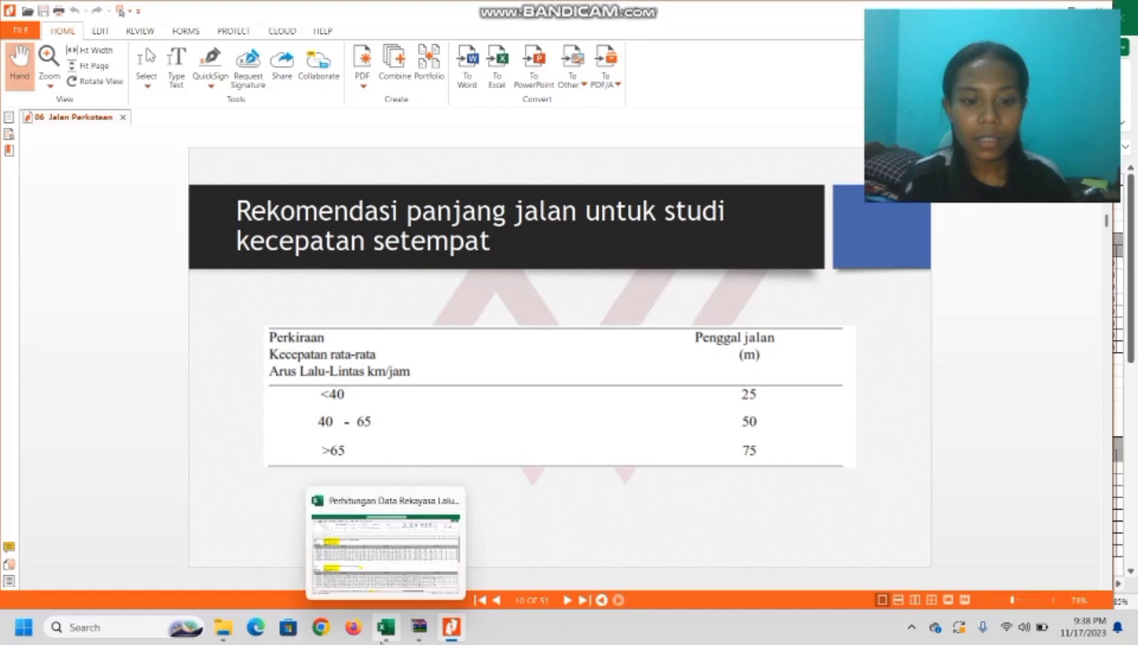
{"action": "left_click", "coordinate": [381, 631]}
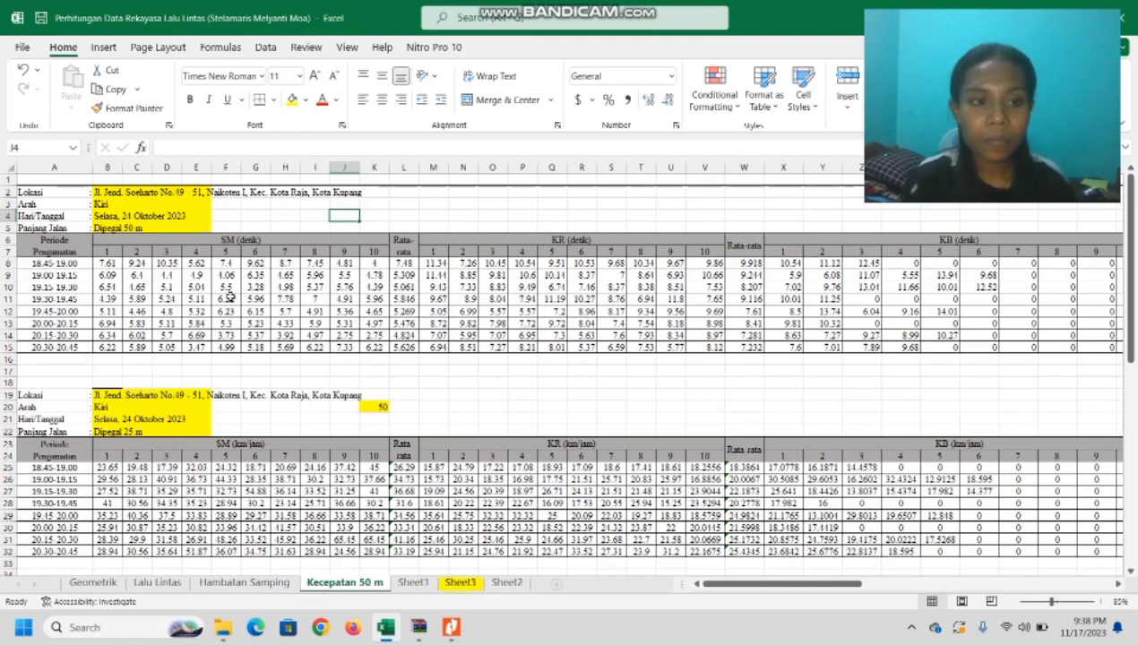
Examine the Rata-rata formulas for SM, KR and KB at 18.45-19.00 in the Kiri travel-time table in seconds.
{"action": "double_click", "coordinate": [407, 263]}
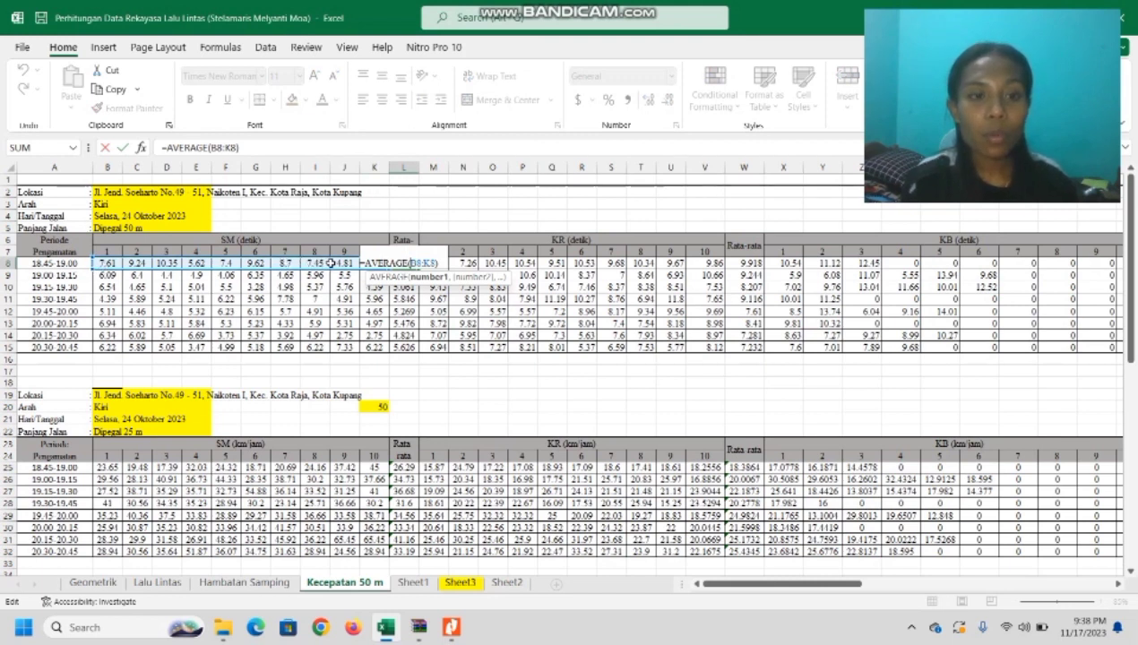
{"action": "key", "text": "Return"}
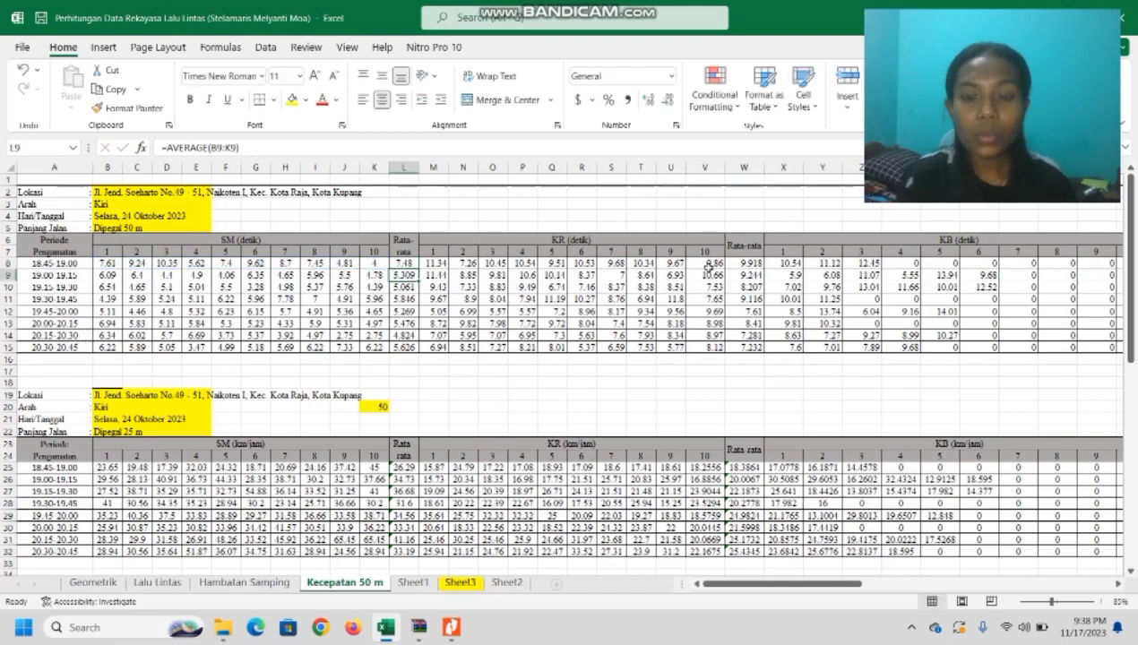
{"action": "double_click", "coordinate": [747, 264]}
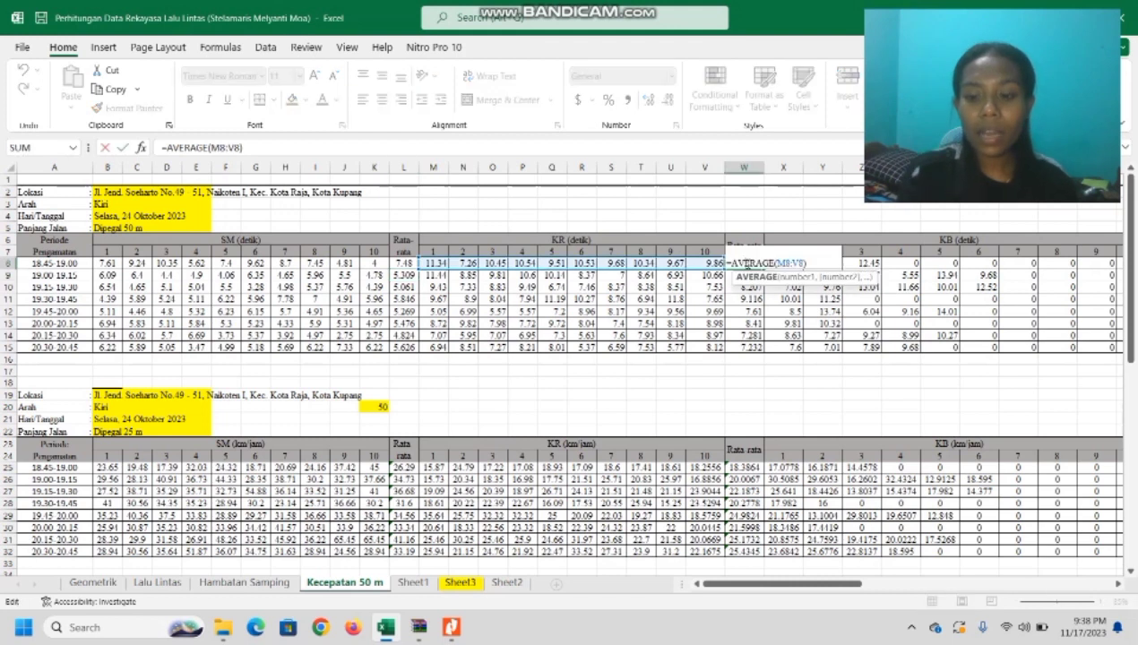
{"action": "key", "text": "Return"}
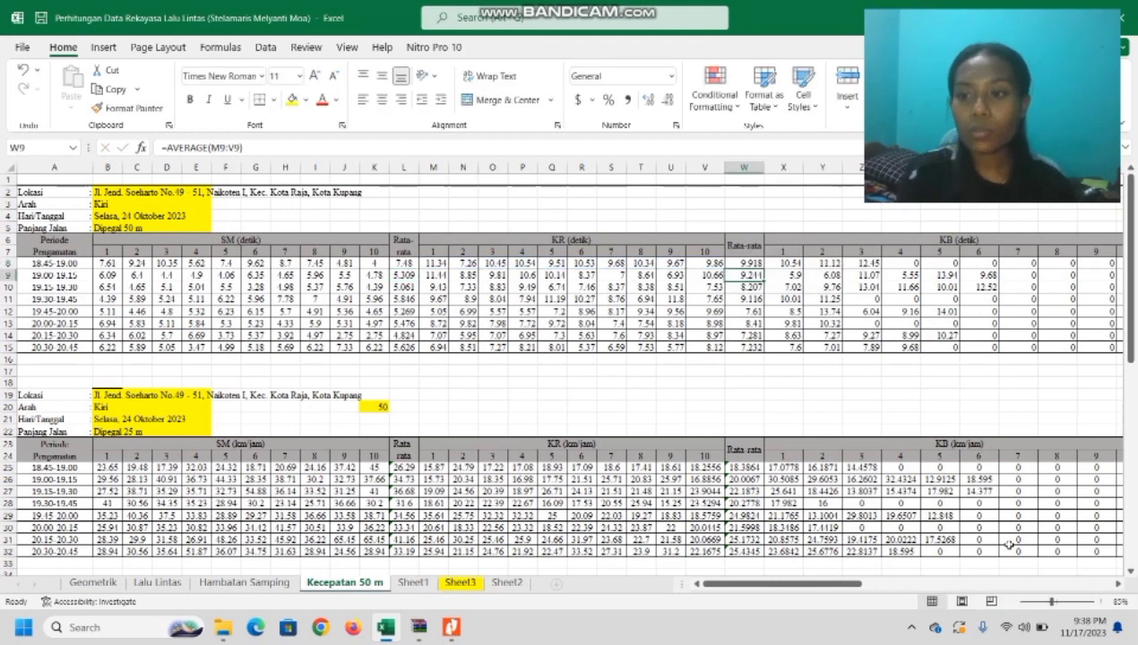
{"action": "left_click_drag", "start_coordinate": [825, 584], "coordinate": [897, 584]}
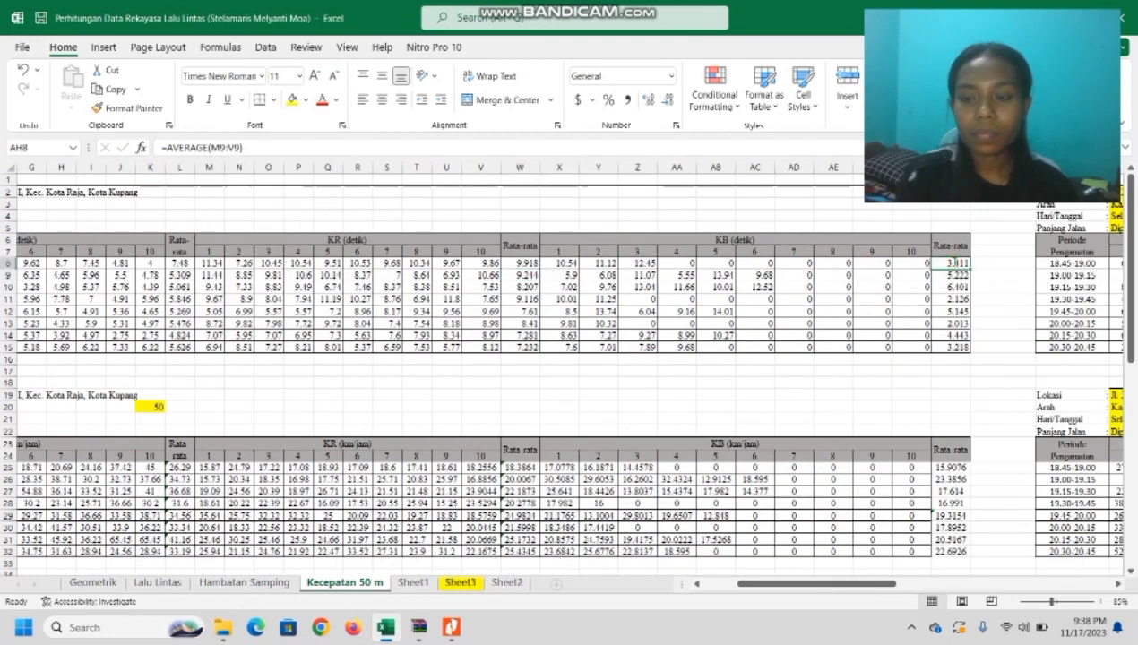
{"action": "double_click", "coordinate": [950, 262]}
{"action": "key", "text": "Return"}
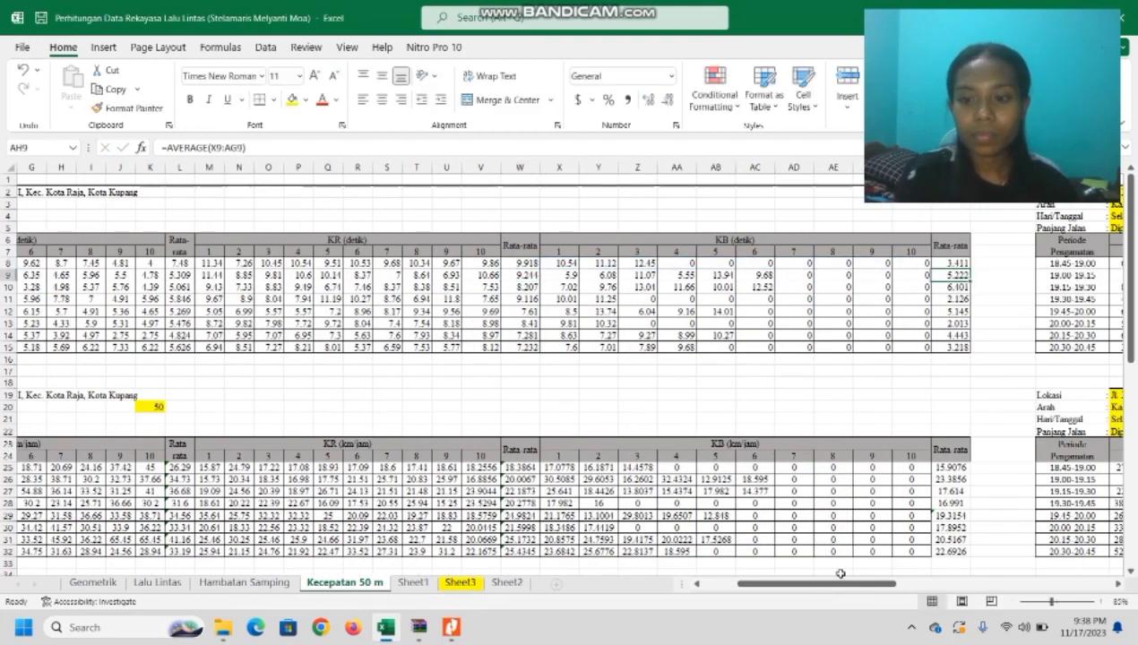
View the Kanan direction tables on the Kecepatan 50 m sheet and return to the Kiri tables.
{"action": "left_click_drag", "start_coordinate": [842, 588], "coordinate": [807, 588]}
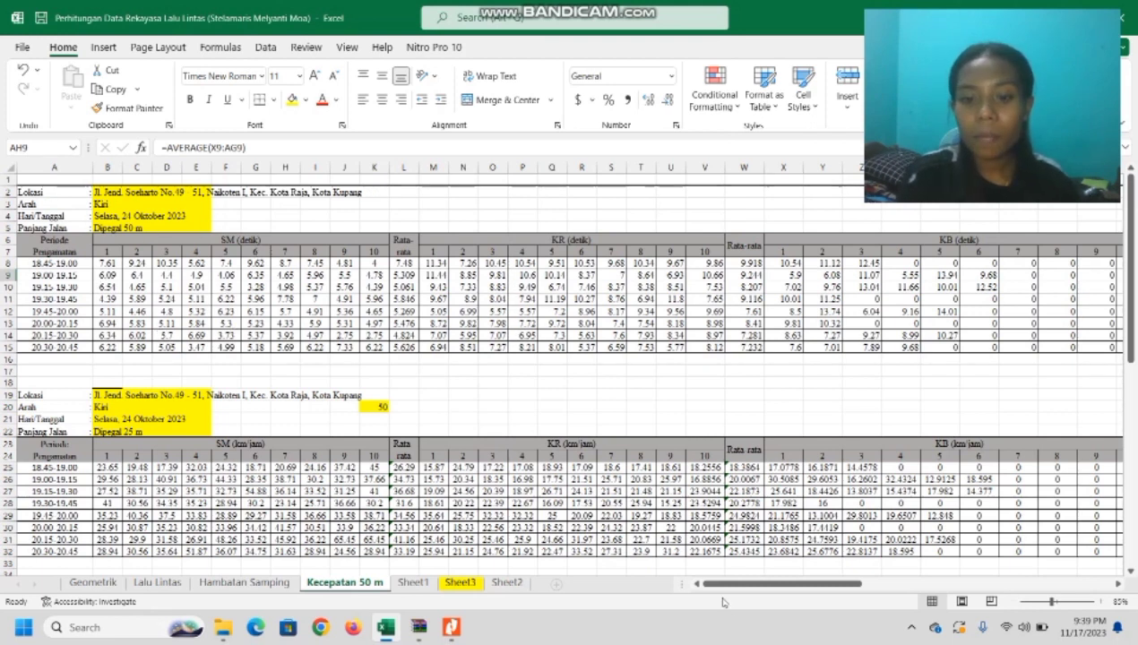
{"action": "left_click", "coordinate": [881, 585]}
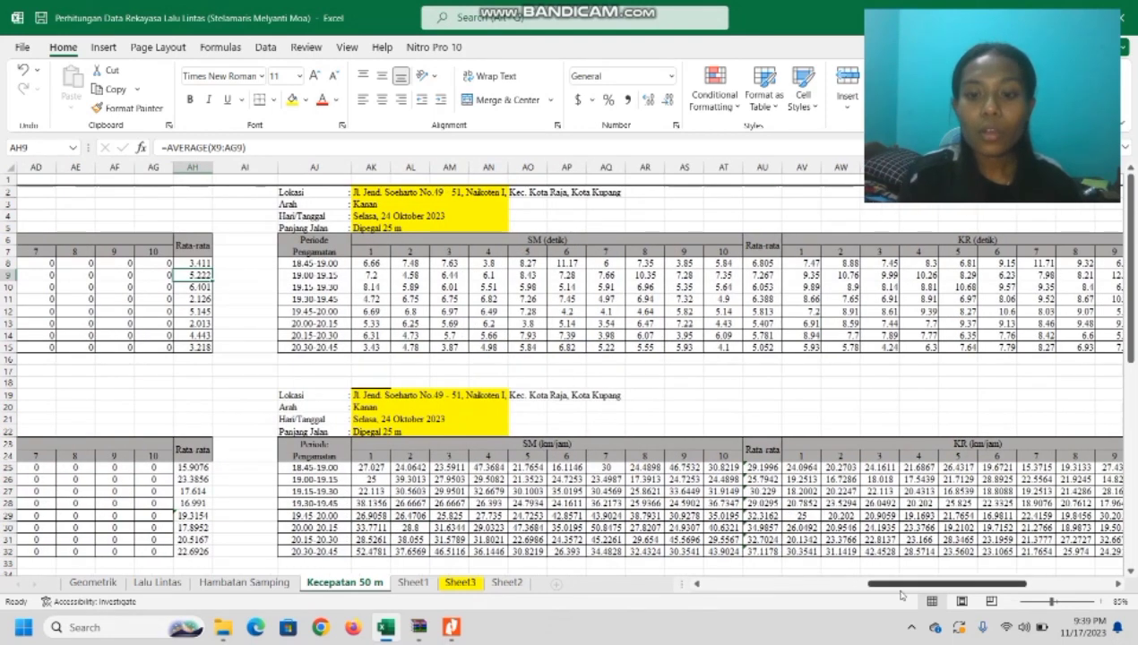
{"action": "left_click_drag", "start_coordinate": [896, 586], "coordinate": [642, 595]}
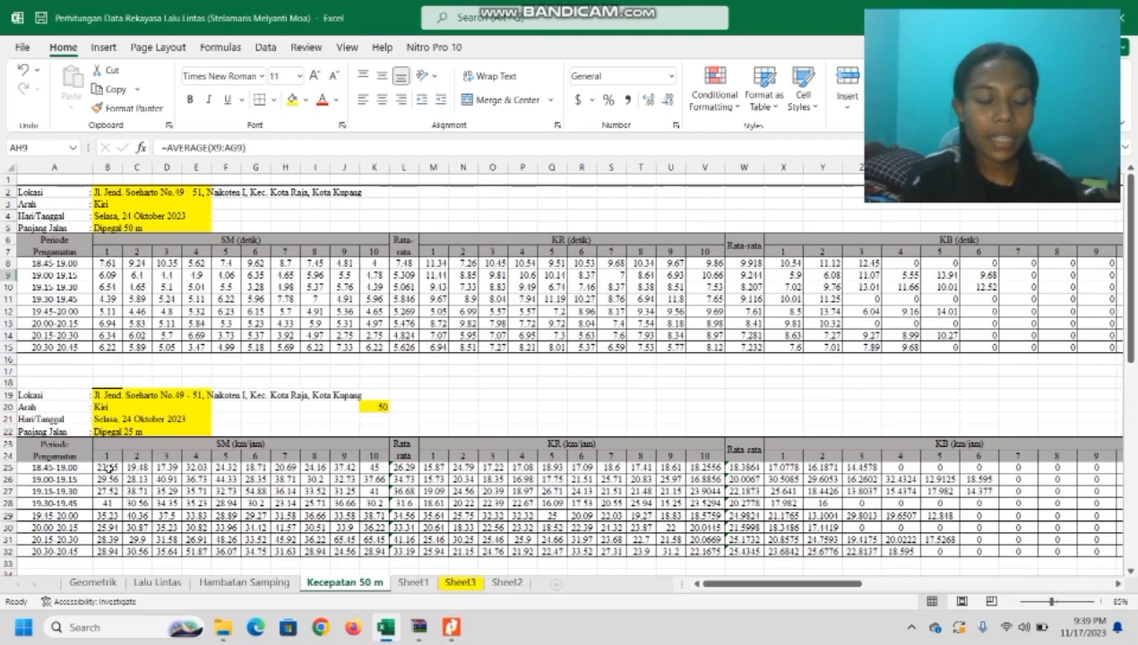
Examine the first two SM speed formulas and the SM average formula at 18.45-19.00 in the Kiri km/jam table.
{"action": "double_click", "coordinate": [107, 467]}
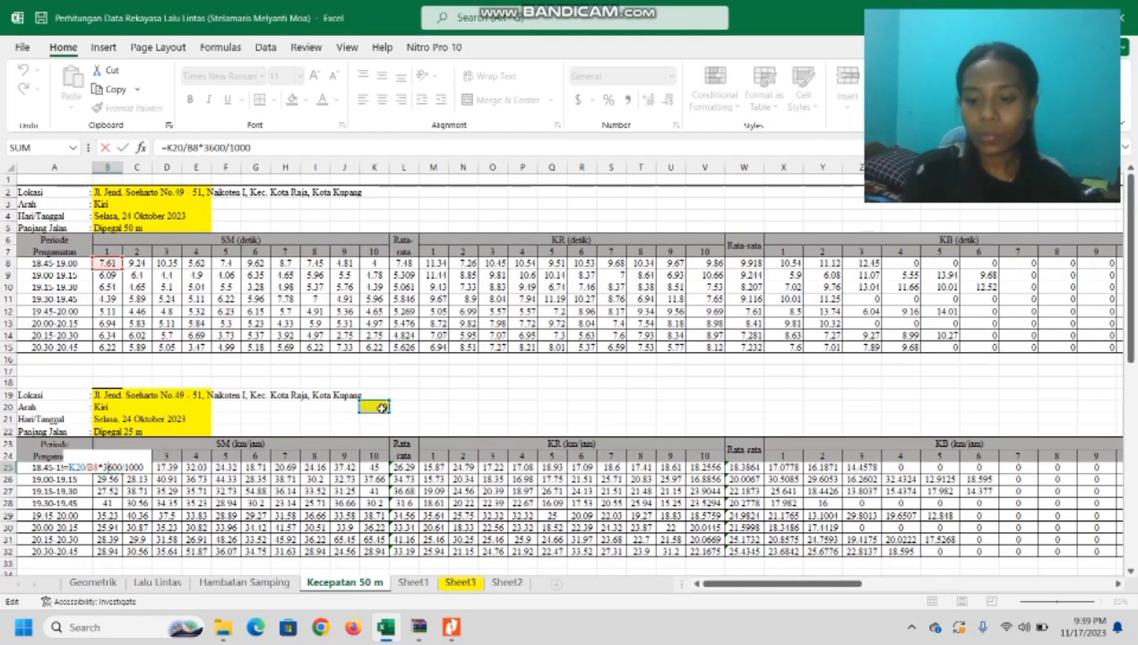
{"action": "key", "text": "Return"}
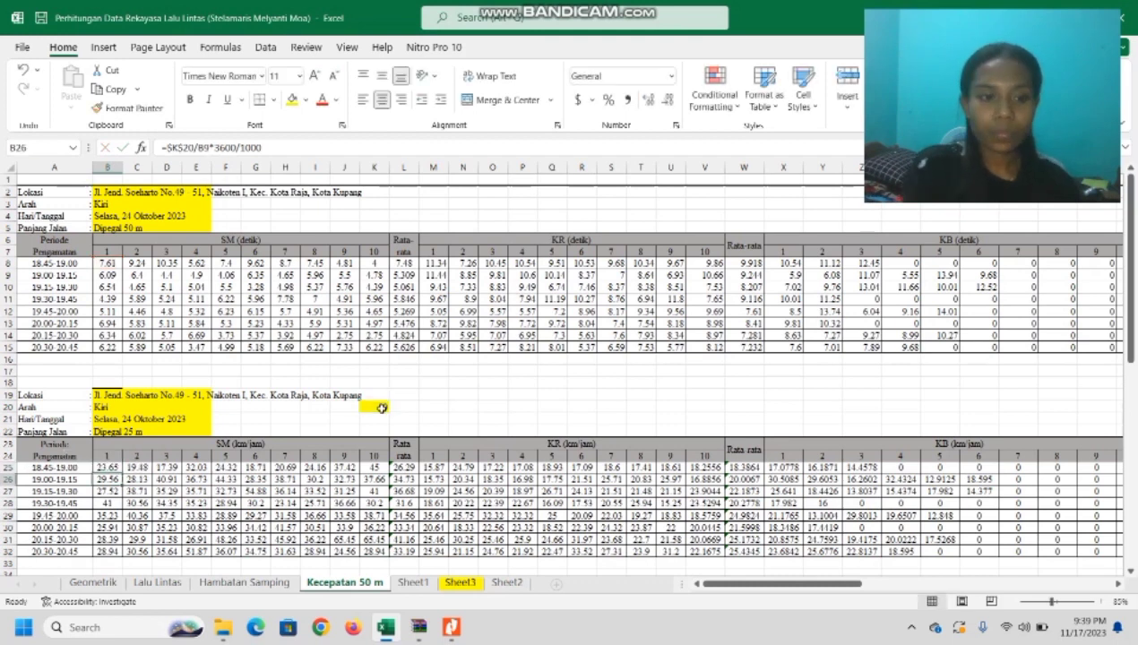
{"action": "double_click", "coordinate": [136, 469]}
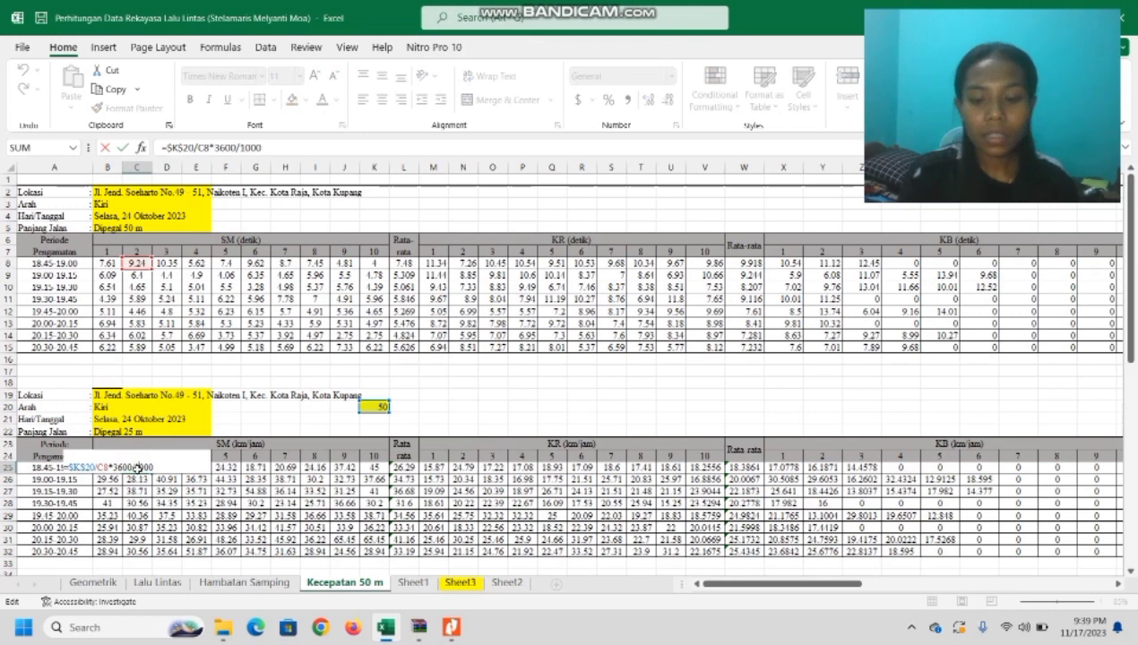
{"action": "key", "text": "Return"}
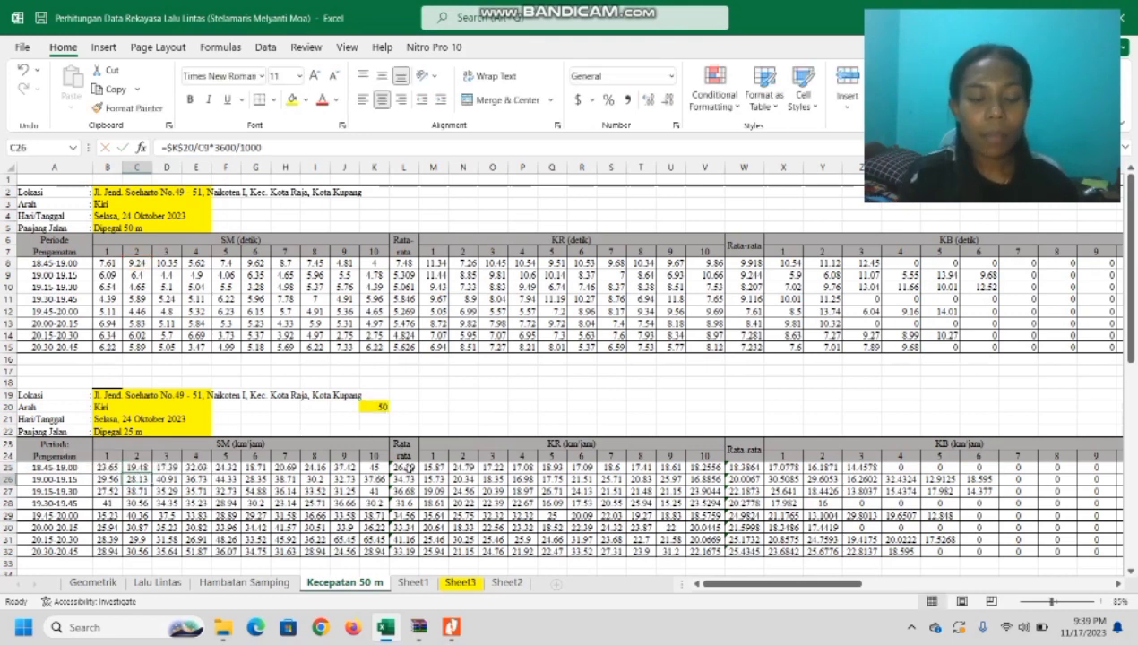
{"action": "double_click", "coordinate": [402, 467]}
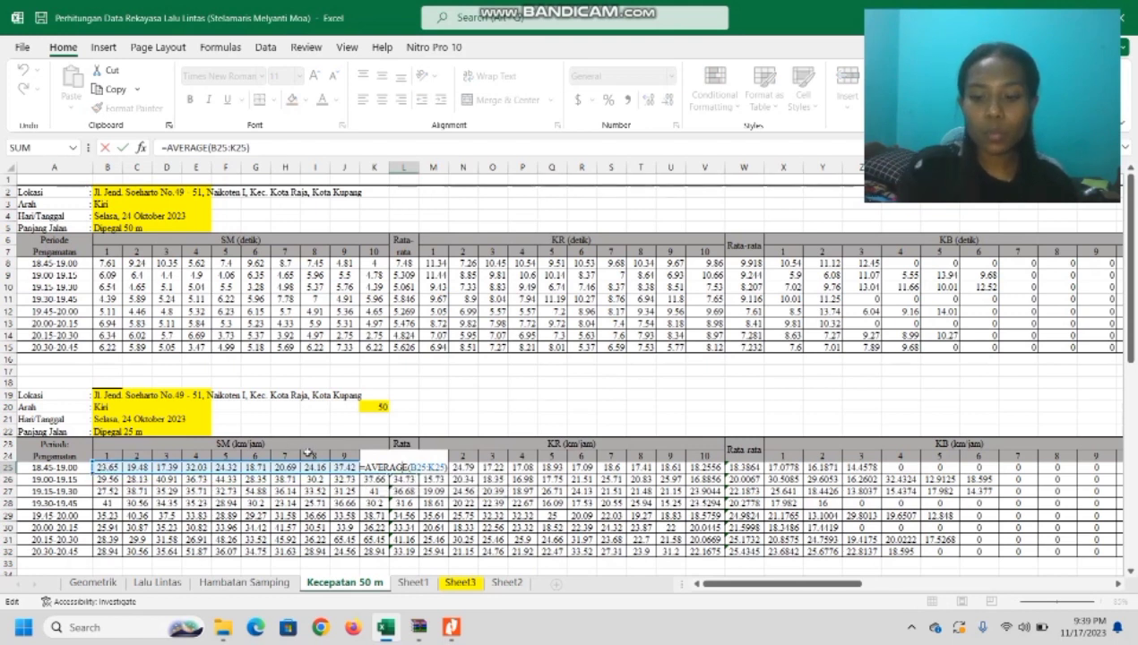
{"action": "key", "text": "Return"}
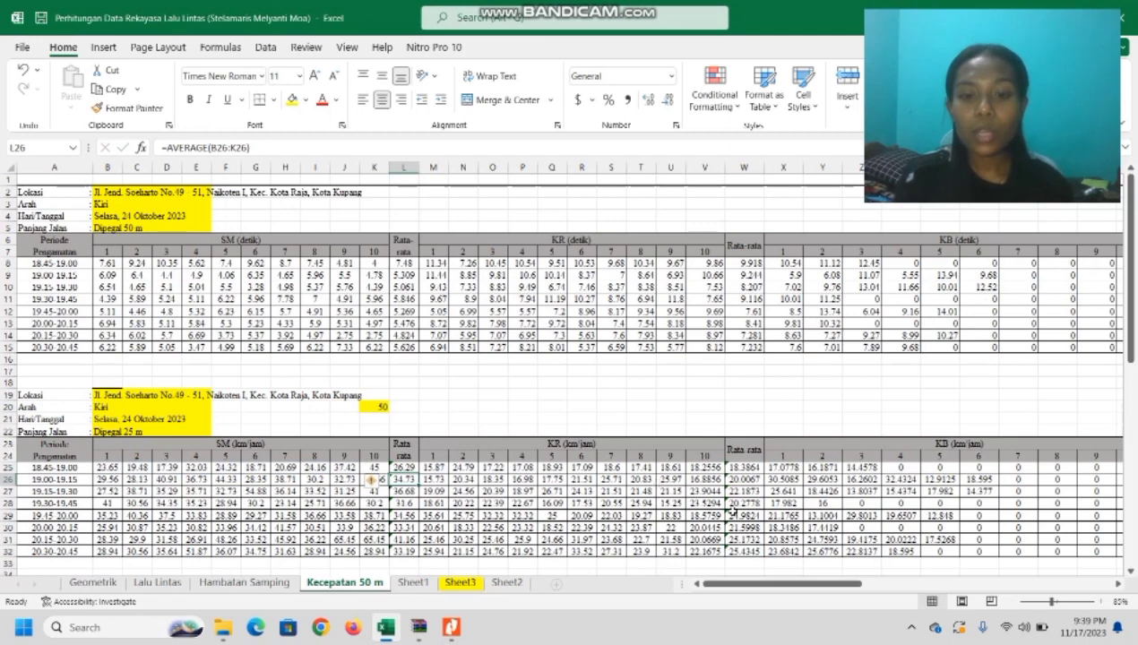
Examine the first SM speed formula at 18.45-19.00 in the Kiri M/S table and trace the cells it references.
{"action": "left_click_drag", "start_coordinate": [762, 584], "coordinate": [762, 588]}
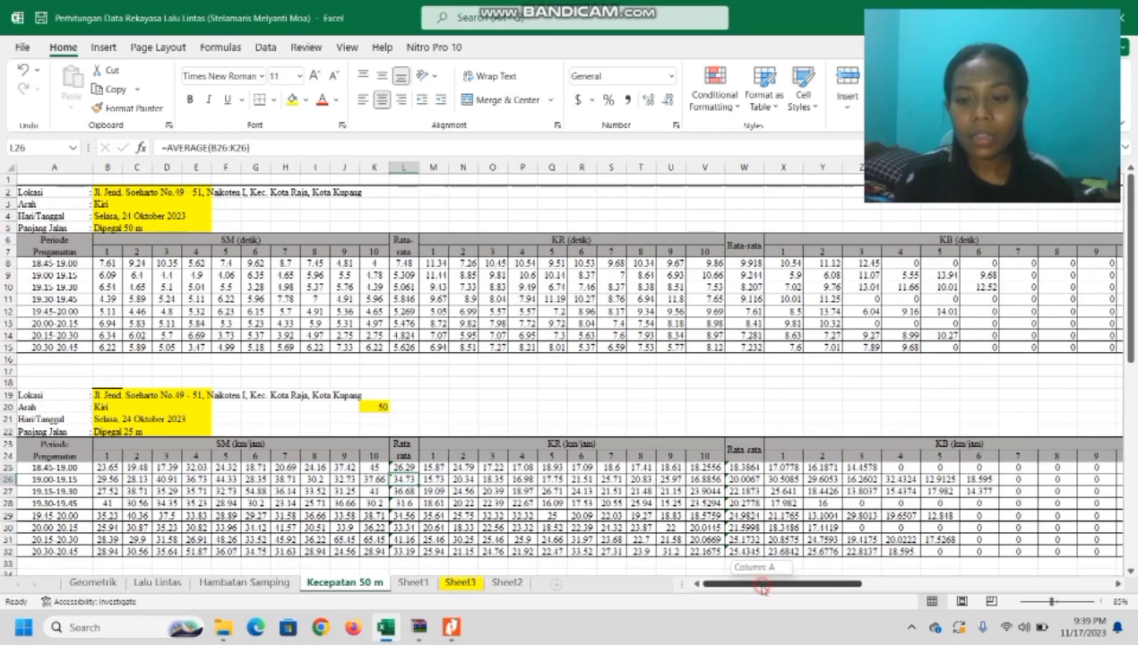
{"action": "left_click_drag", "start_coordinate": [866, 587], "coordinate": [703, 584]}
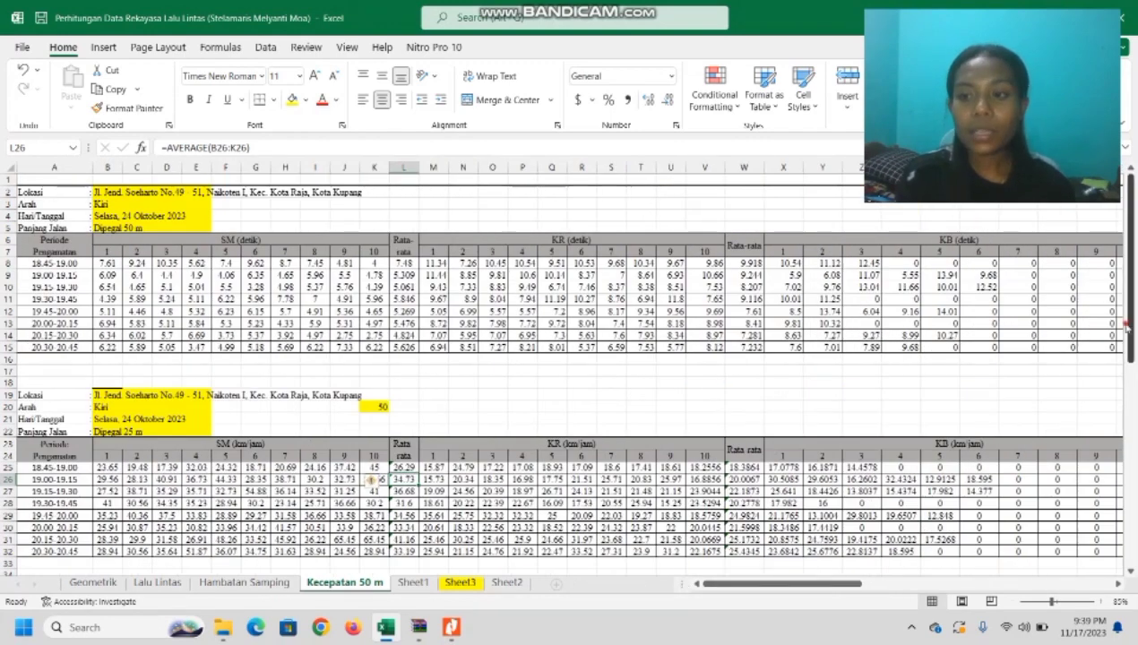
{"action": "left_click_drag", "start_coordinate": [1129, 330], "coordinate": [1131, 331]}
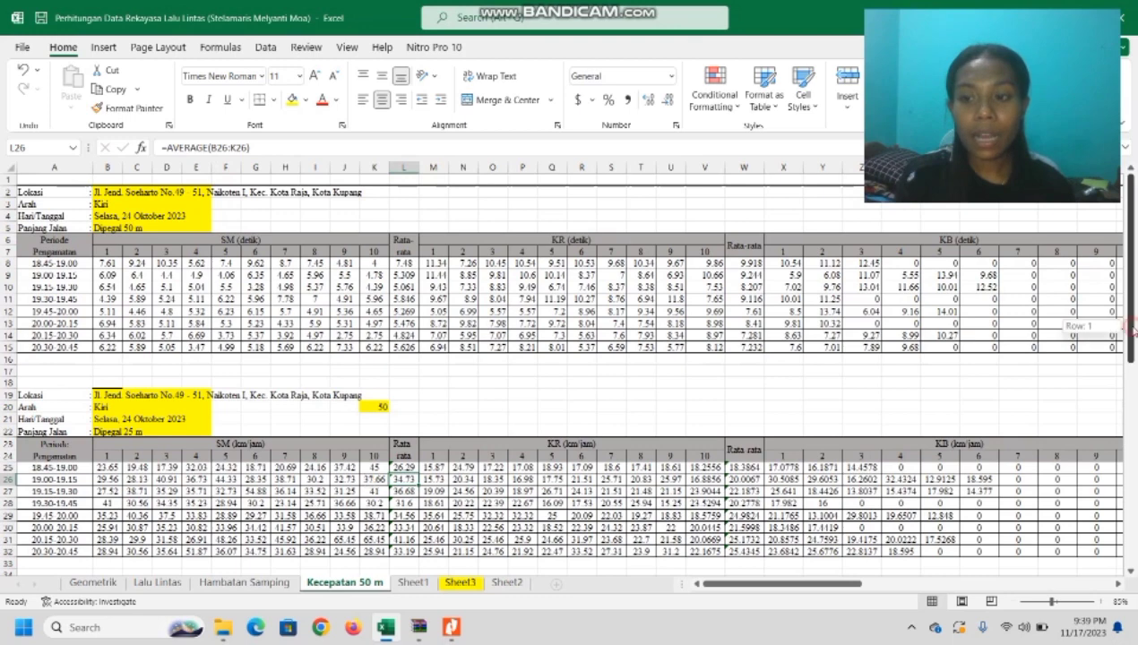
{"action": "left_click_drag", "start_coordinate": [1136, 408], "coordinate": [1134, 422]}
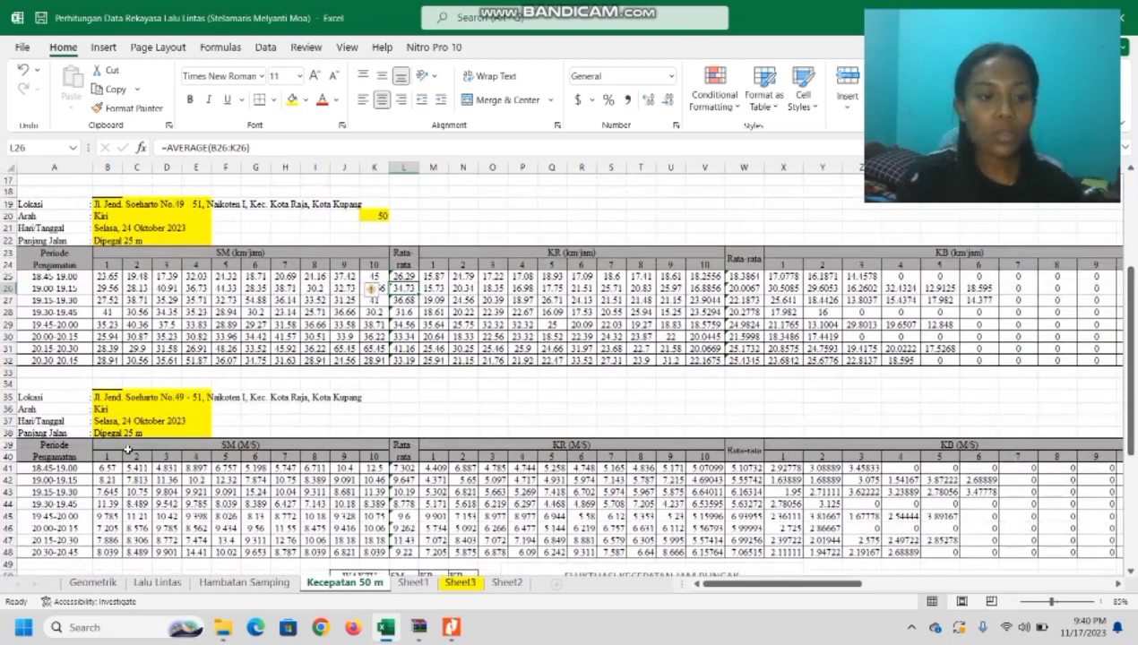
{"action": "double_click", "coordinate": [105, 472]}
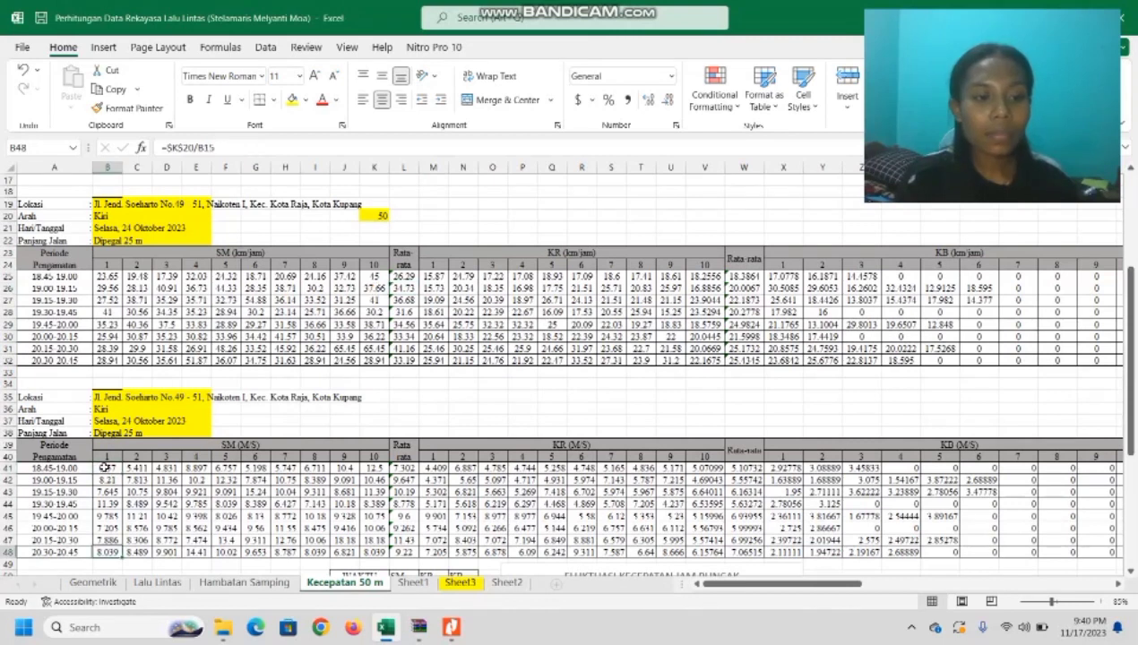
{"action": "double_click", "coordinate": [105, 467]}
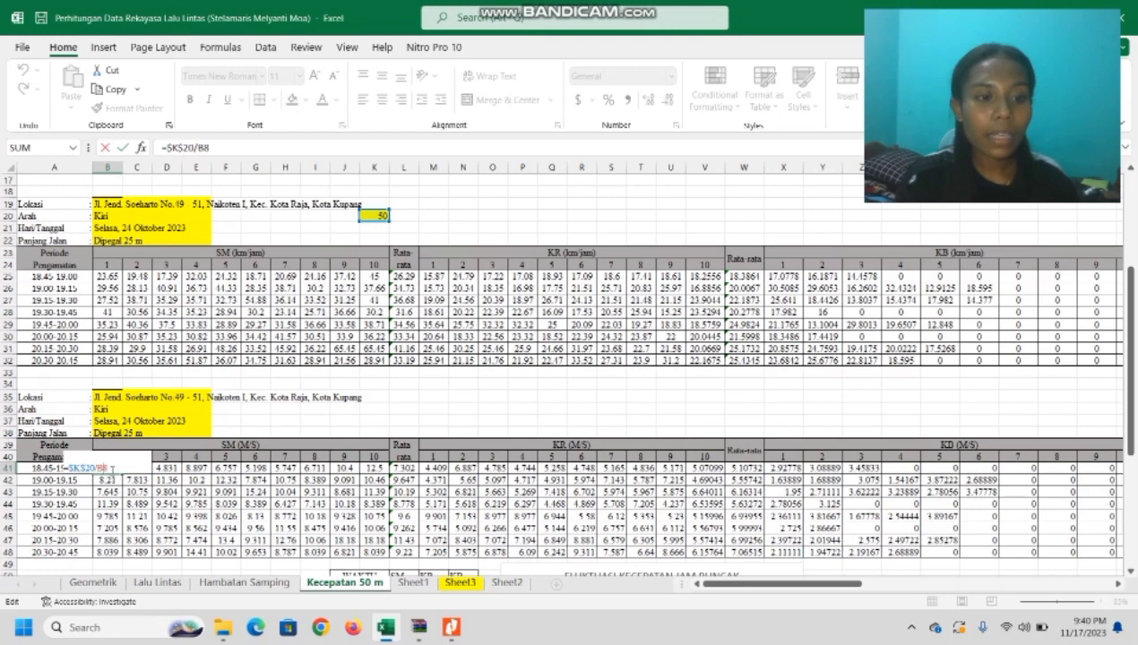
{"action": "left_click_drag", "start_coordinate": [1131, 377], "coordinate": [1128, 291]}
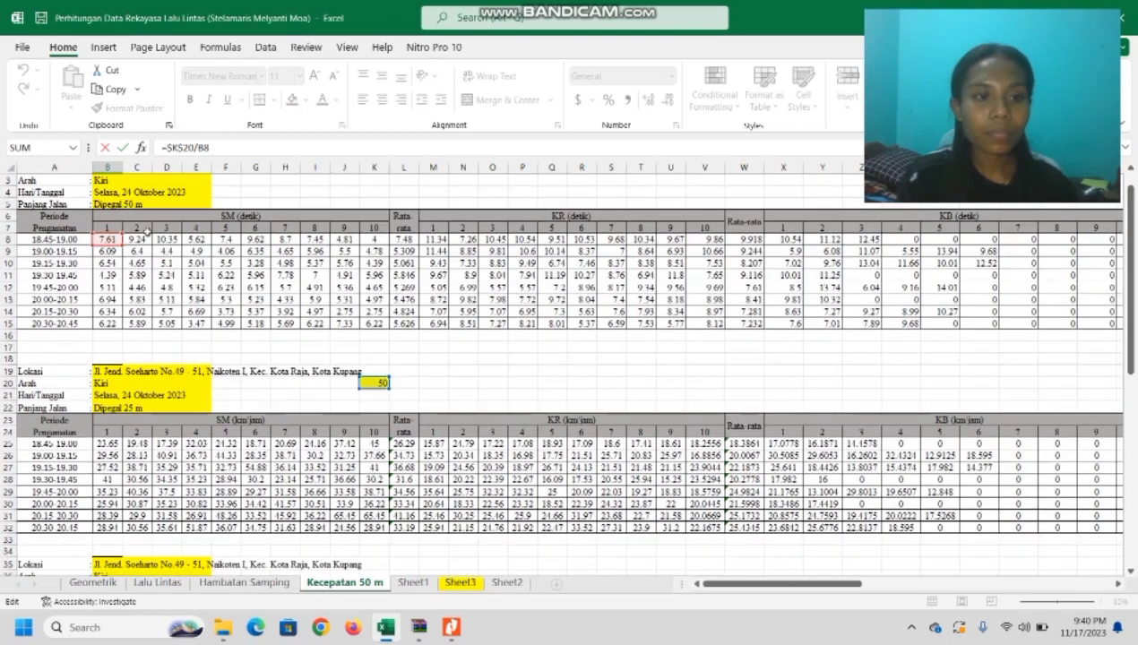
{"action": "key", "text": "Return"}
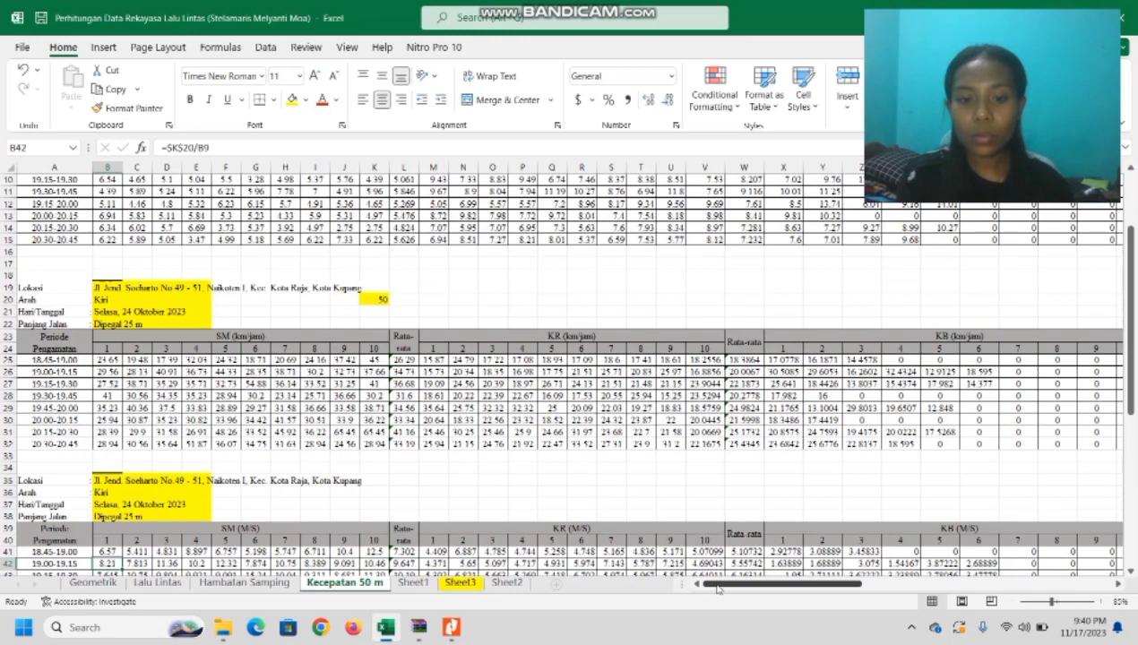
Examine the SM average formula at 19.15-19.30 in the WAKTU summary table and trace its cells in the Kiri and Kanan km/jam tables.
{"action": "left_click_drag", "start_coordinate": [717, 588], "coordinate": [1060, 484]}
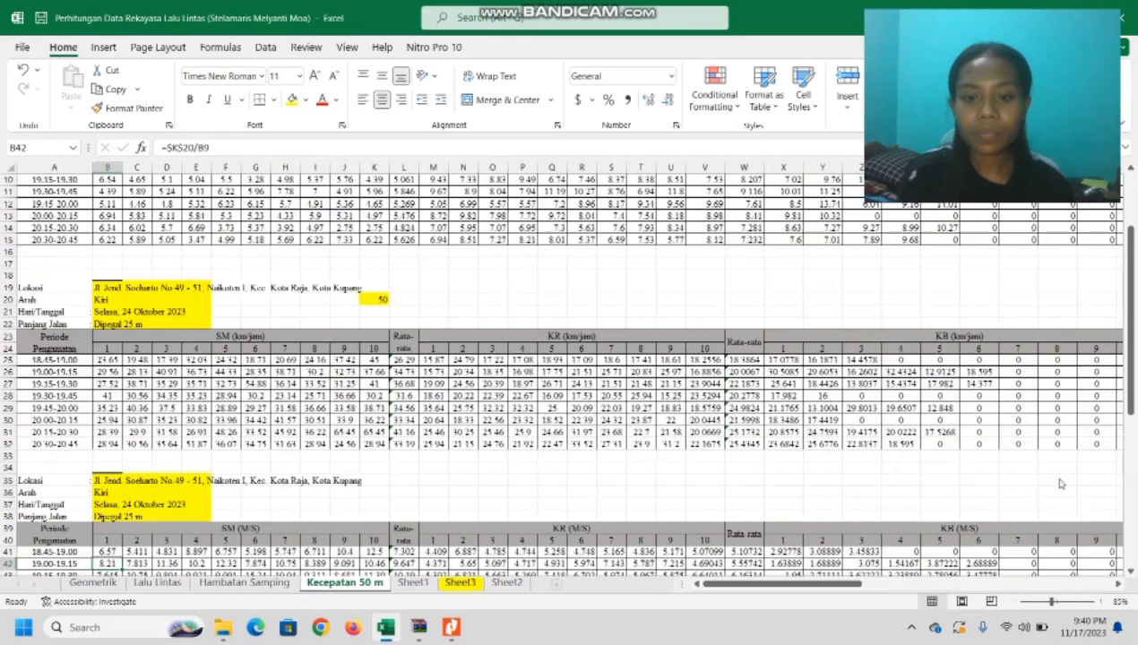
{"action": "left_click_drag", "start_coordinate": [1134, 399], "coordinate": [1134, 530]}
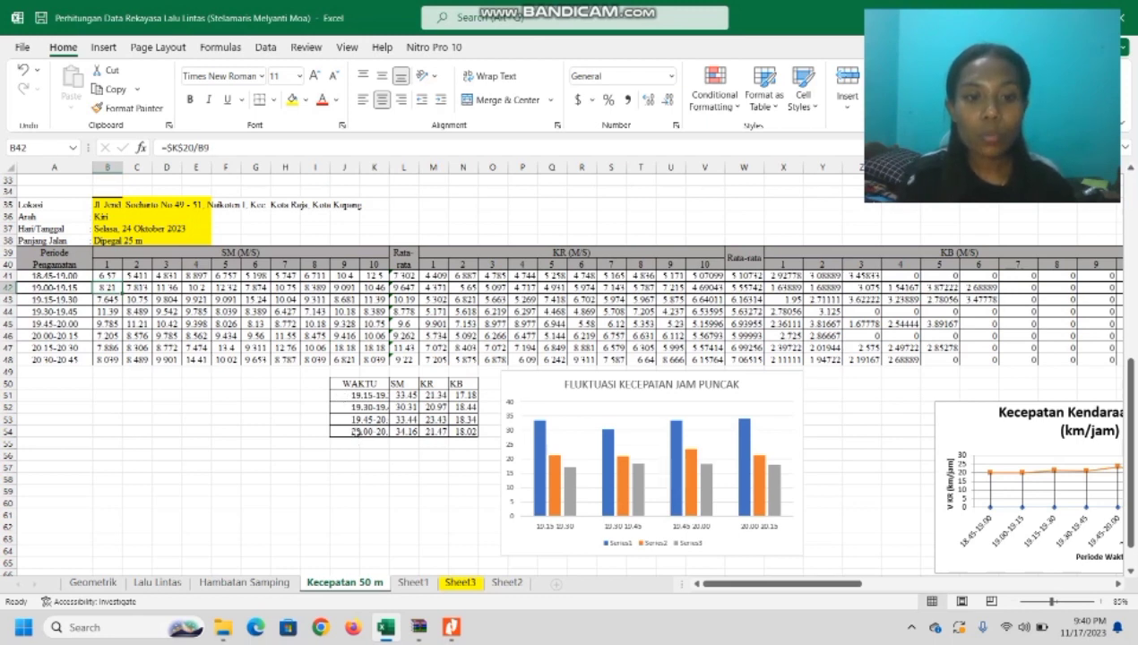
{"action": "double_click", "coordinate": [403, 394]}
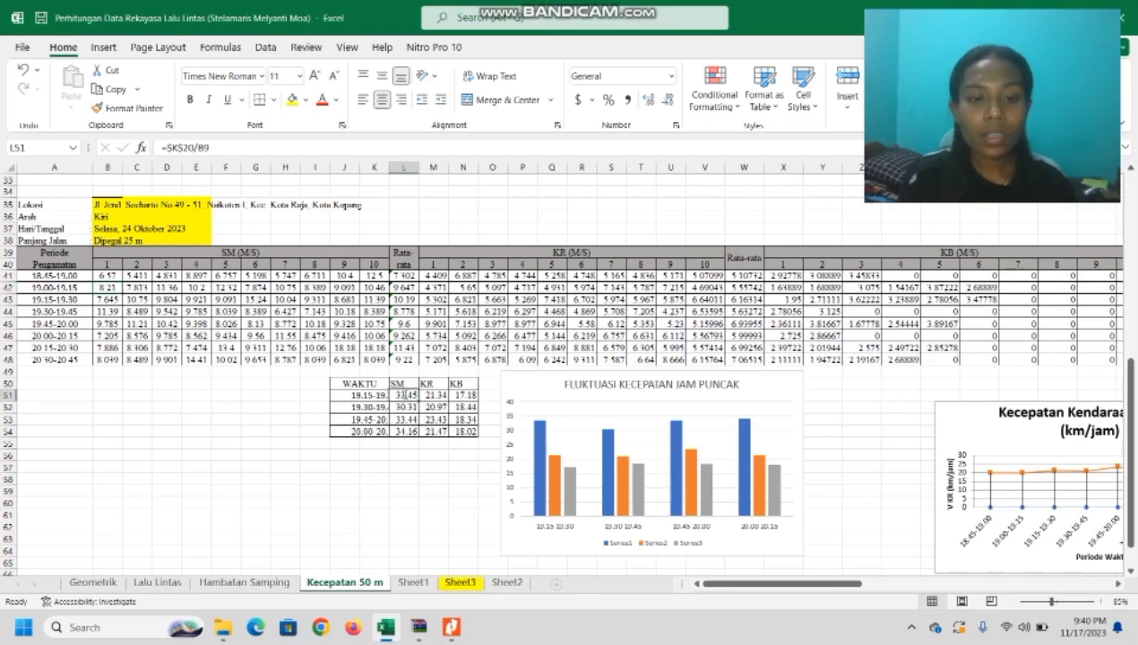
{"action": "left_click_drag", "start_coordinate": [1131, 392], "coordinate": [1131, 389]}
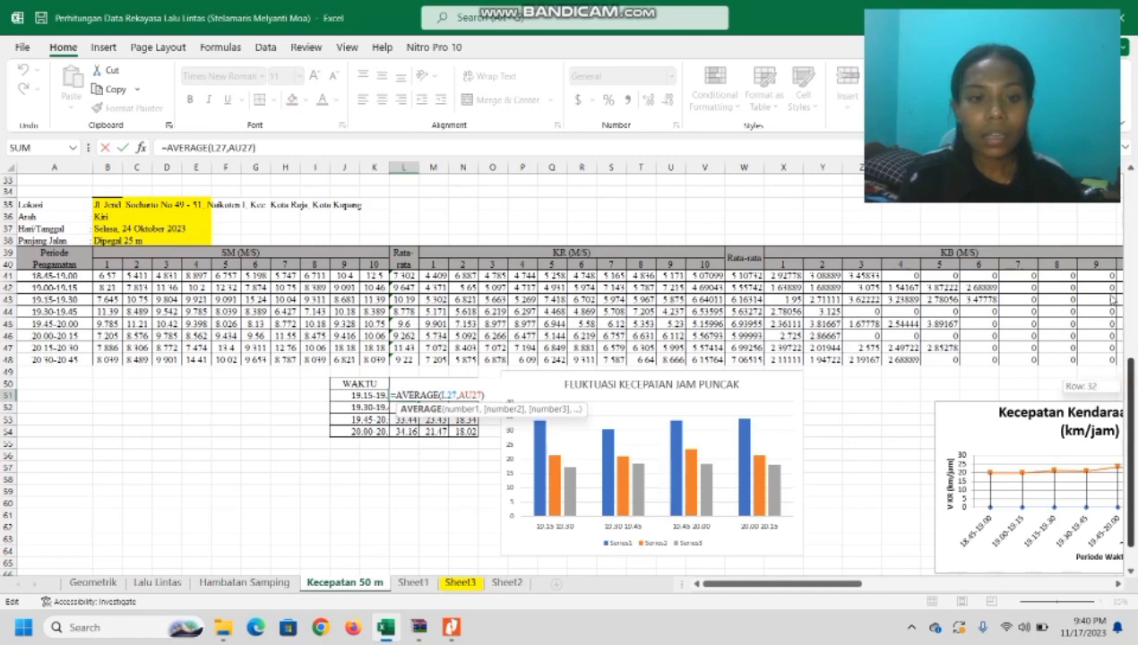
{"action": "scroll", "coordinate": [1107, 297], "scroll_direction": "up", "scroll_amount": 5}
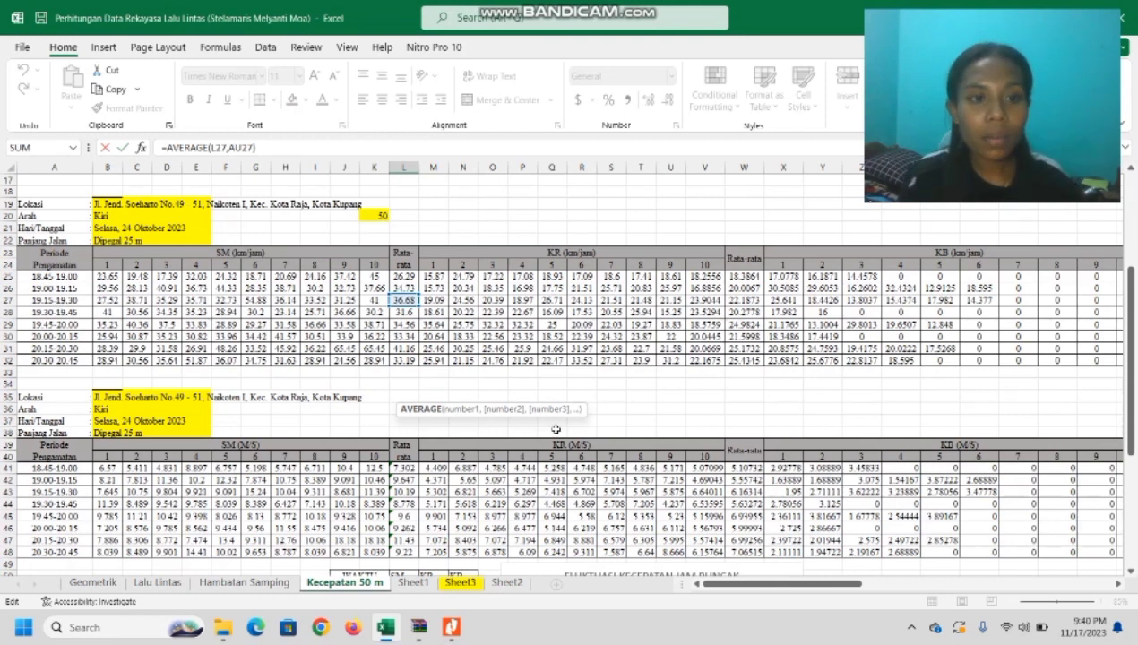
{"action": "left_click_drag", "start_coordinate": [735, 584], "coordinate": [810, 586]}
{"action": "left_click_drag", "start_coordinate": [903, 583], "coordinate": [904, 584]}
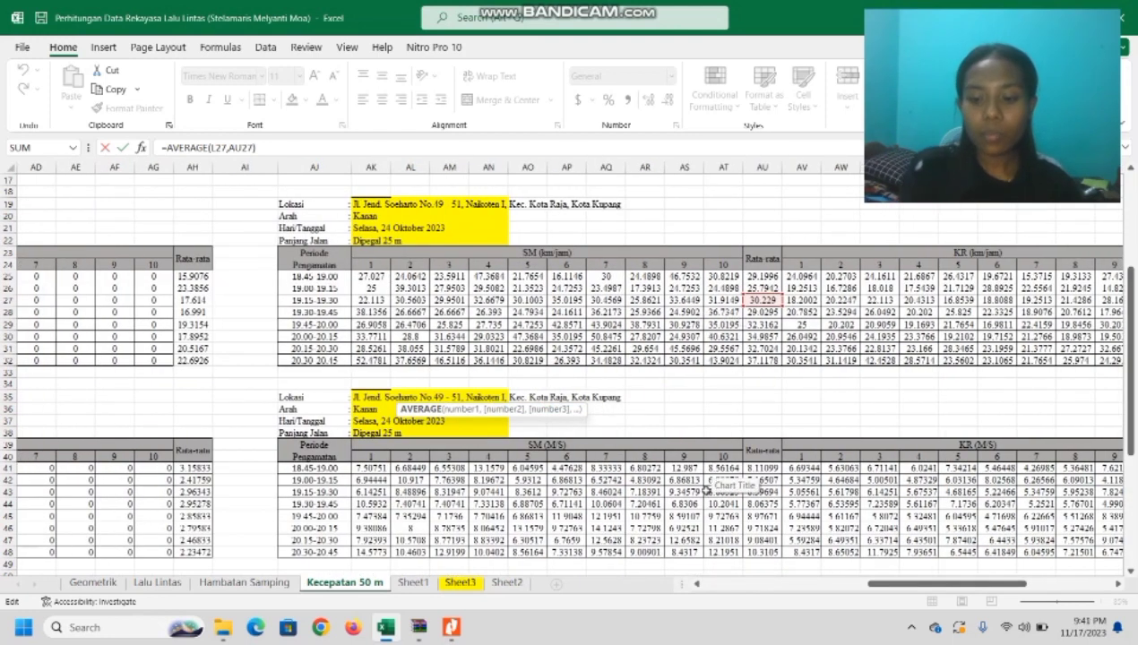
{"action": "key", "text": "Return"}
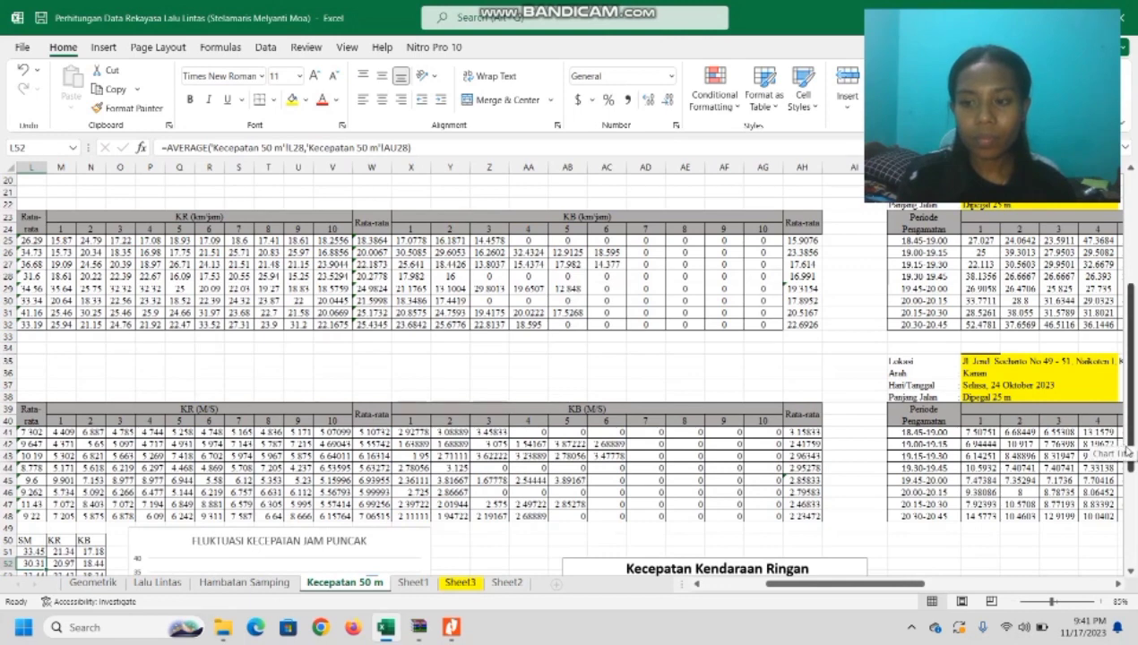
Return to the WAKTU summary table and check the SM average formula and time period in its 20.00-20.15 row.
{"action": "left_click_drag", "start_coordinate": [1129, 449], "coordinate": [1130, 448]}
{"action": "scroll", "coordinate": [1117, 536], "scroll_direction": "down", "scroll_amount": 5}
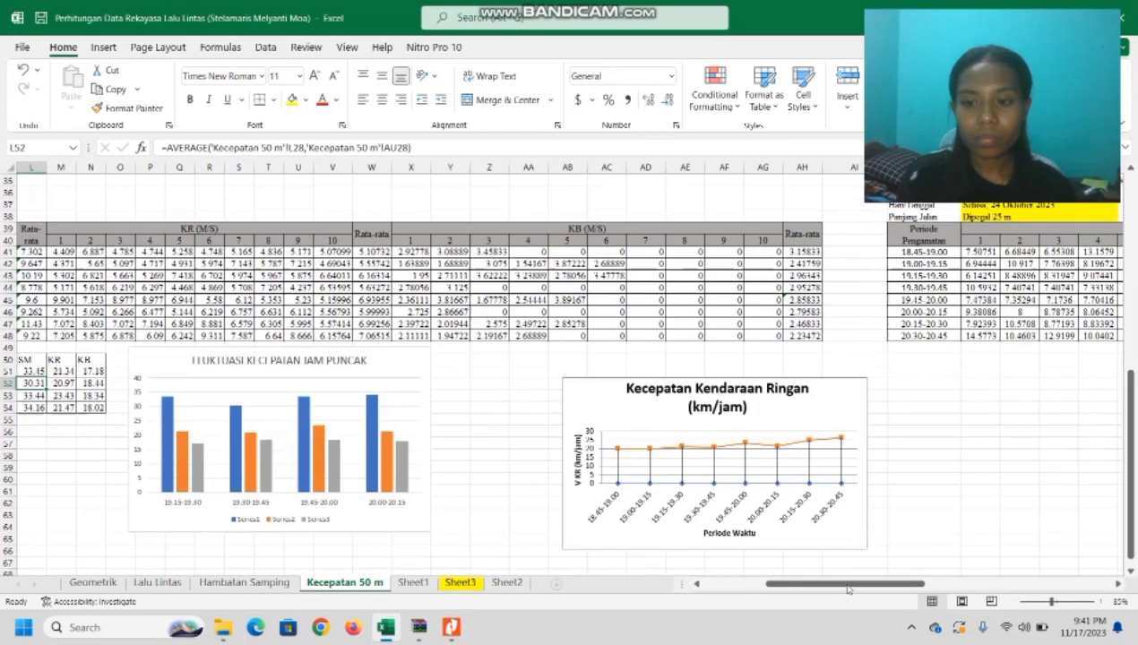
{"action": "left_click_drag", "start_coordinate": [848, 588], "coordinate": [785, 588]}
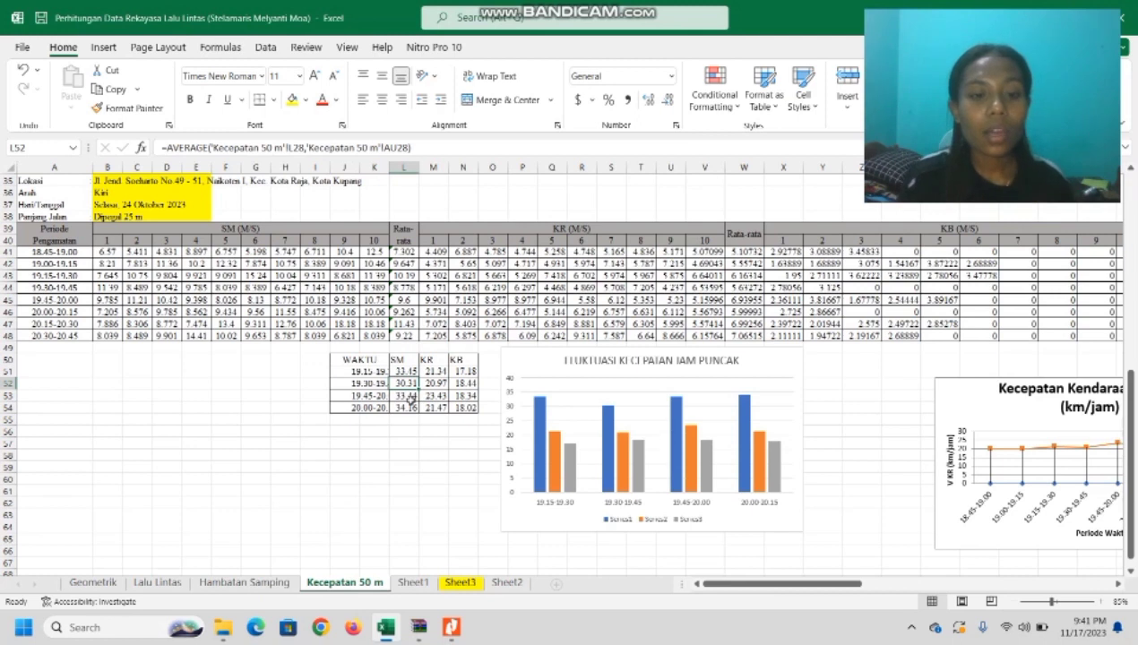
{"action": "left_click", "coordinate": [408, 408]}
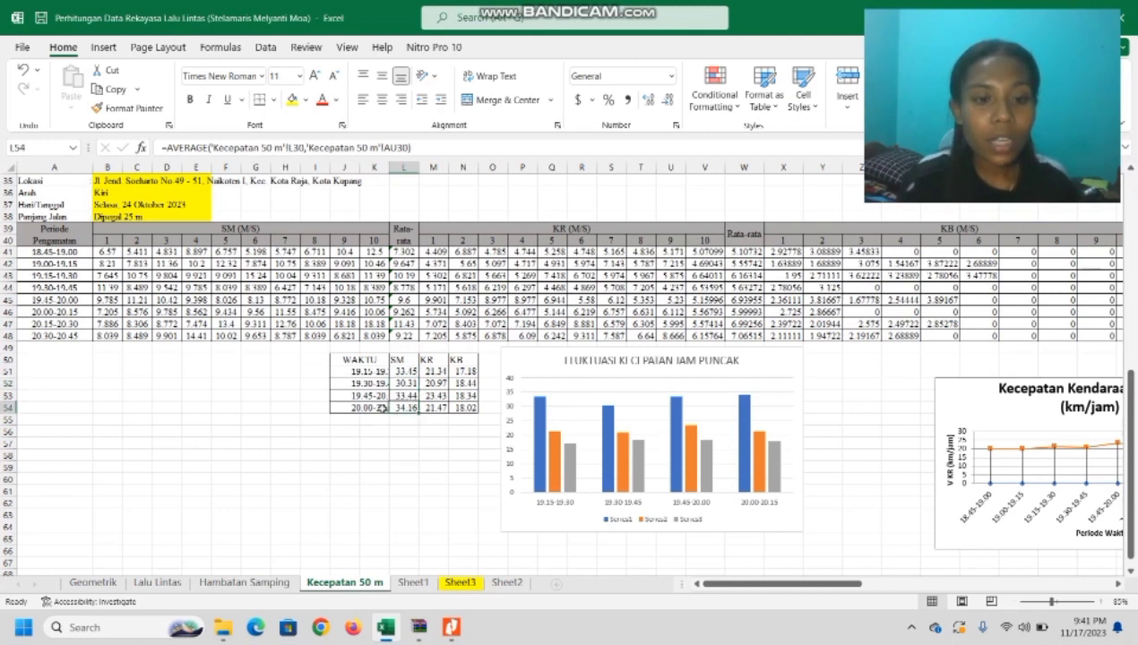
{"action": "left_click", "coordinate": [381, 408]}
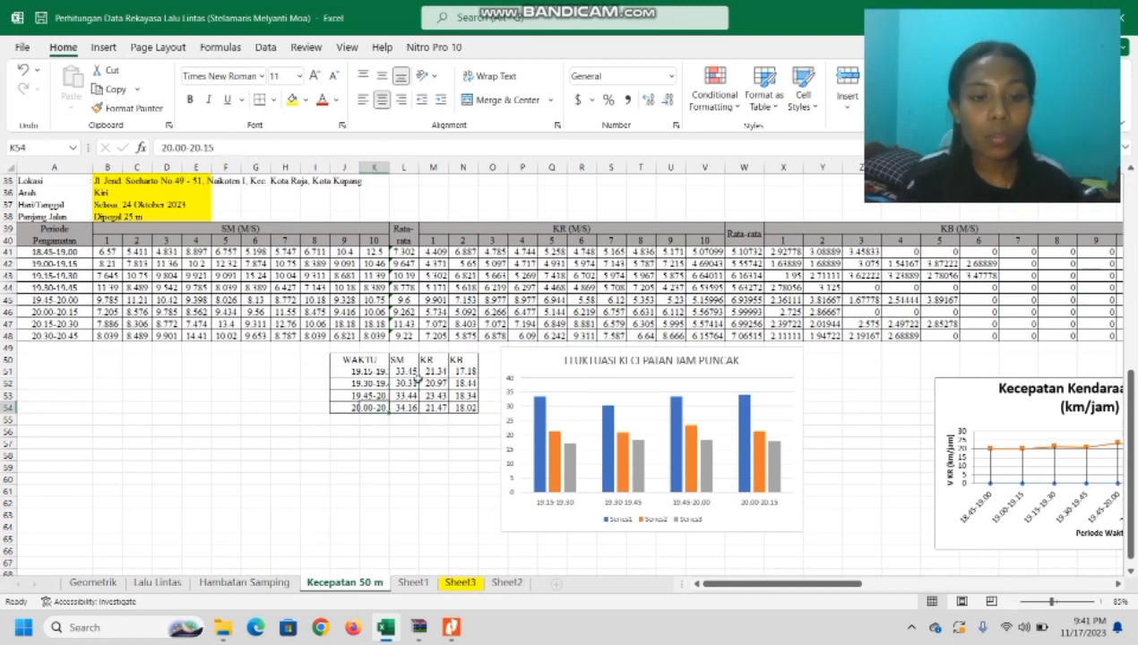
Examine the KR average formula at 19.15-19.30 in the summary table and trace its cells in the Kiri and Kanan km/jam tables.
{"action": "left_click", "coordinate": [433, 371]}
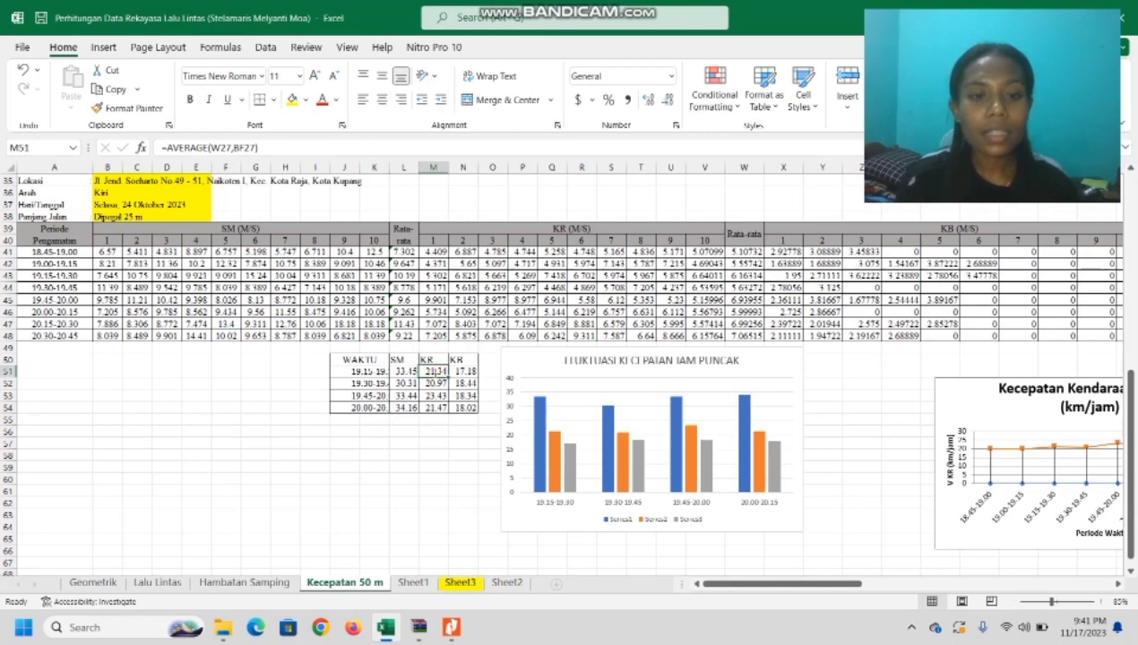
{"action": "double_click", "coordinate": [434, 372]}
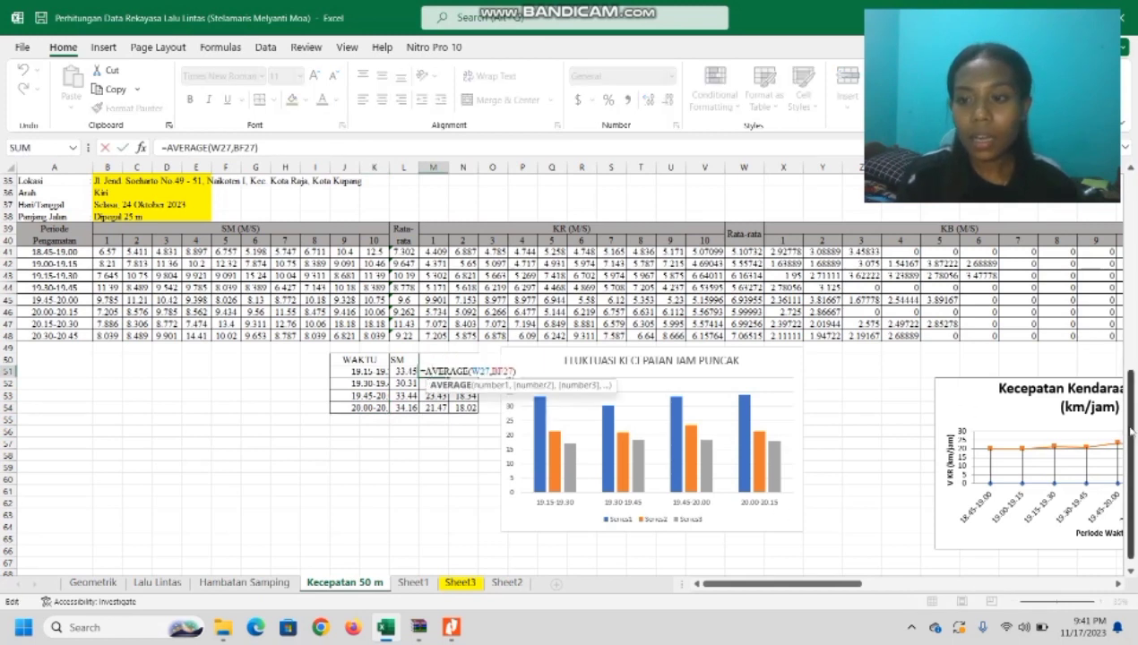
{"action": "left_click_drag", "start_coordinate": [1133, 429], "coordinate": [1116, 274]}
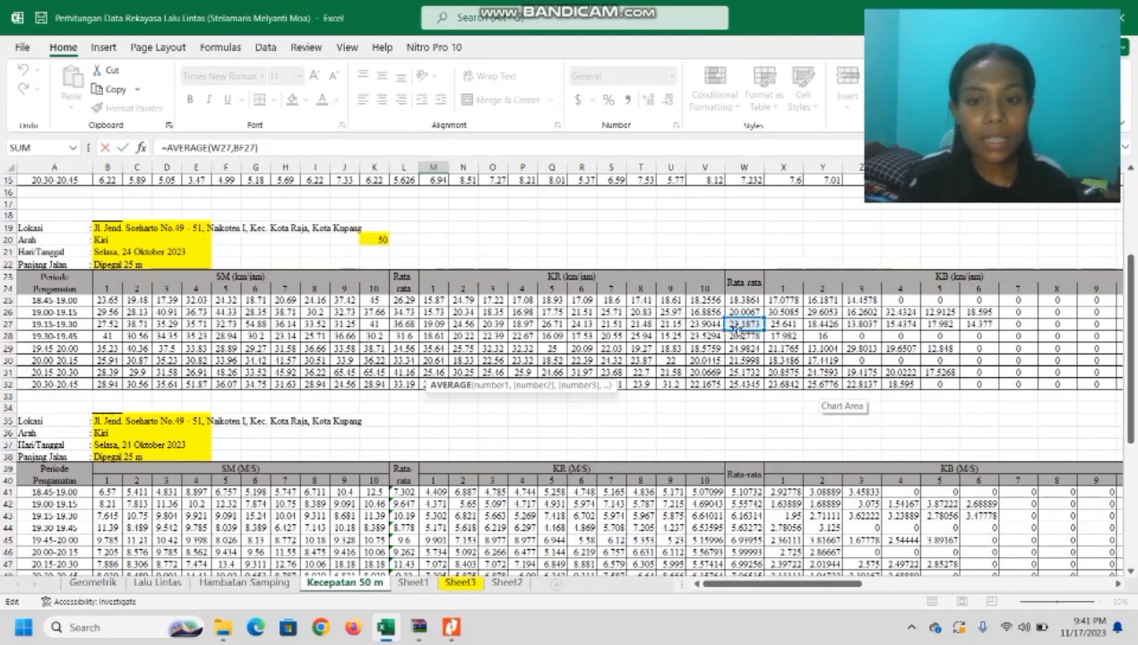
{"action": "left_click_drag", "start_coordinate": [718, 585], "coordinate": [939, 581]}
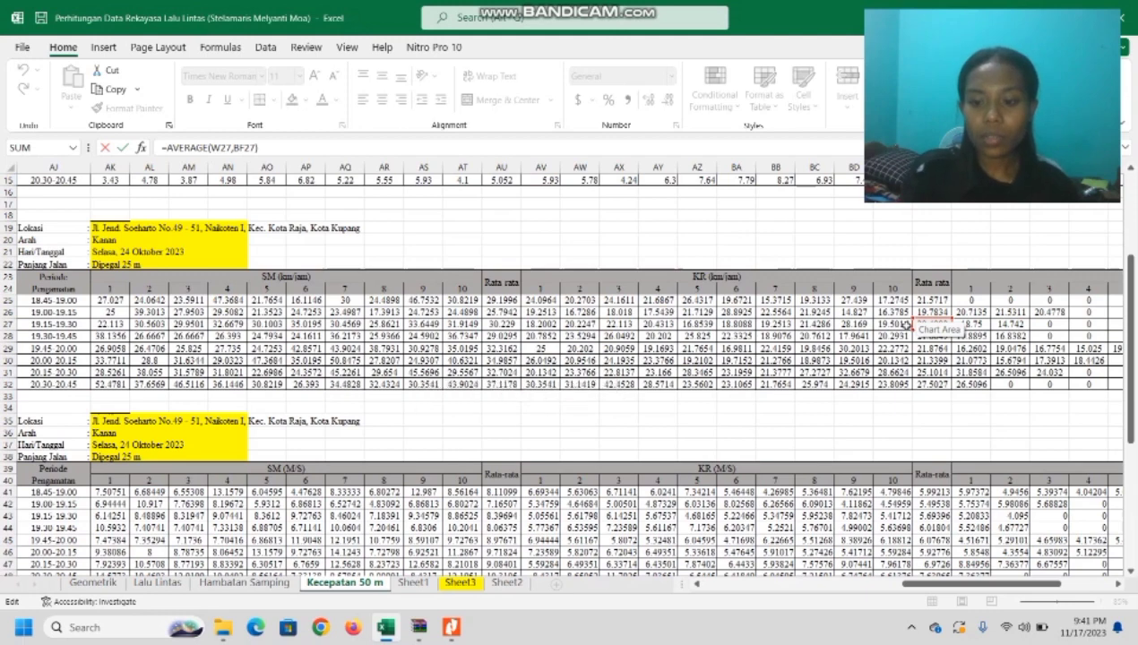
{"action": "key", "text": "Return"}
Go back to the summary table beside the FLUKTUASI KECEPATAN JAM PUNCAK chart and check the 19.15-19.30 KB average.
{"action": "left_click_drag", "start_coordinate": [1132, 319], "coordinate": [1132, 316]}
{"action": "left_click_drag", "start_coordinate": [1136, 380], "coordinate": [1134, 391]}
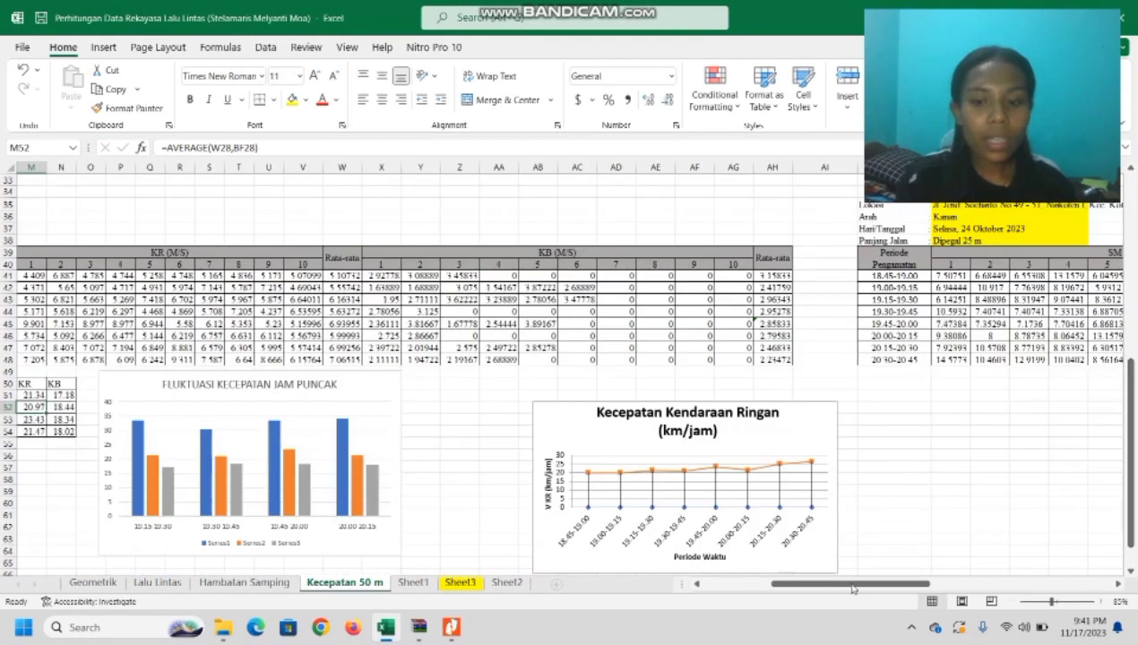
{"action": "left_click_drag", "start_coordinate": [847, 585], "coordinate": [693, 589]}
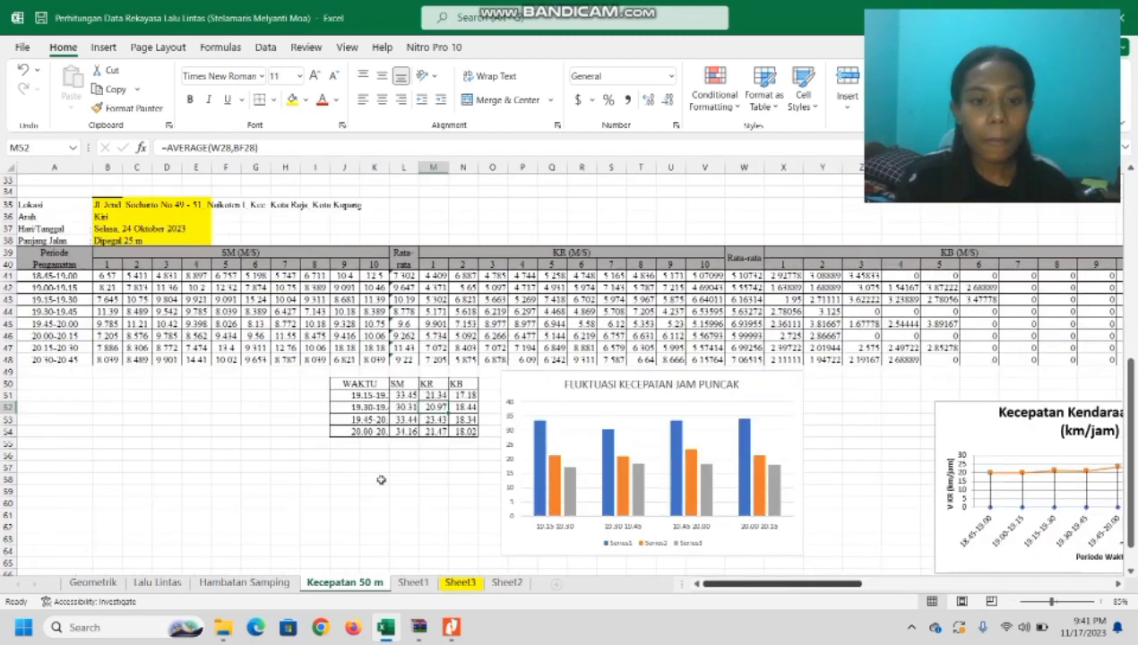
{"action": "left_click", "coordinate": [361, 432]}
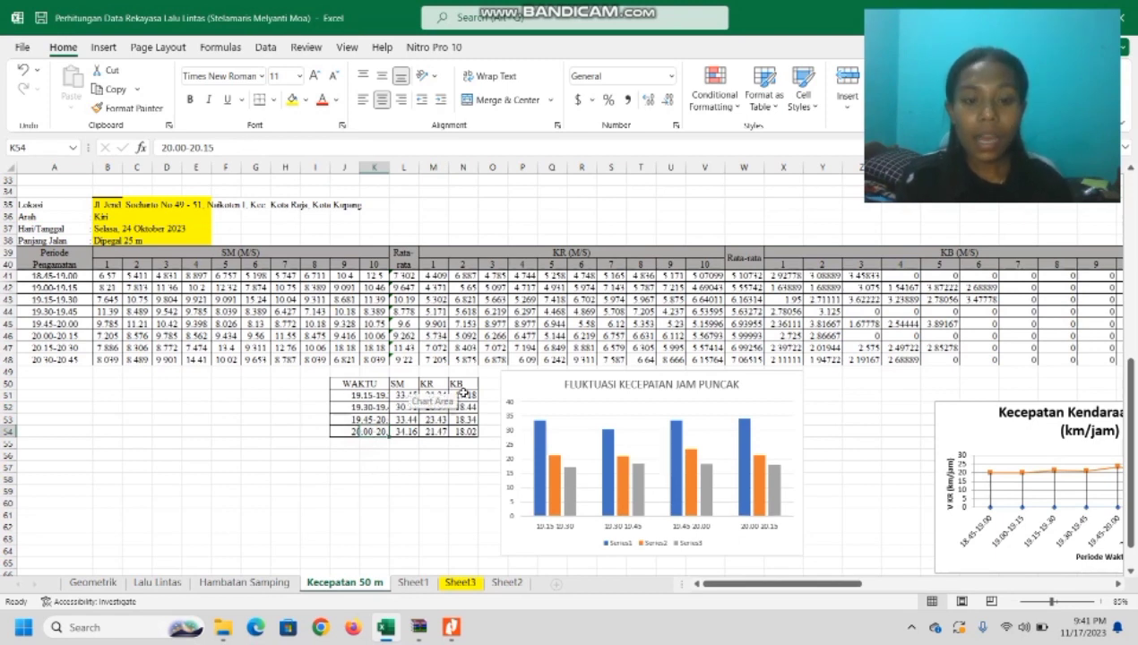
{"action": "left_click", "coordinate": [462, 393]}
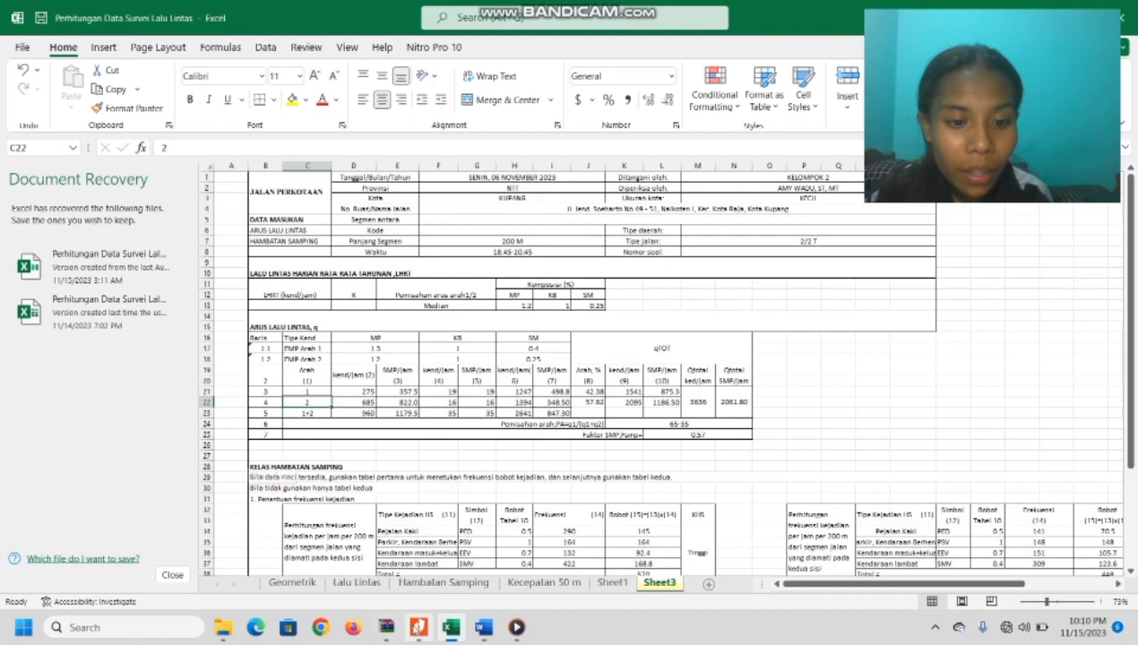
Switch to the Jalan Perkotaan PDF to consult Tabel 4-11 of EMP values for divided roads, and return to the Excel workbook.
{"action": "left_click", "coordinate": [417, 627]}
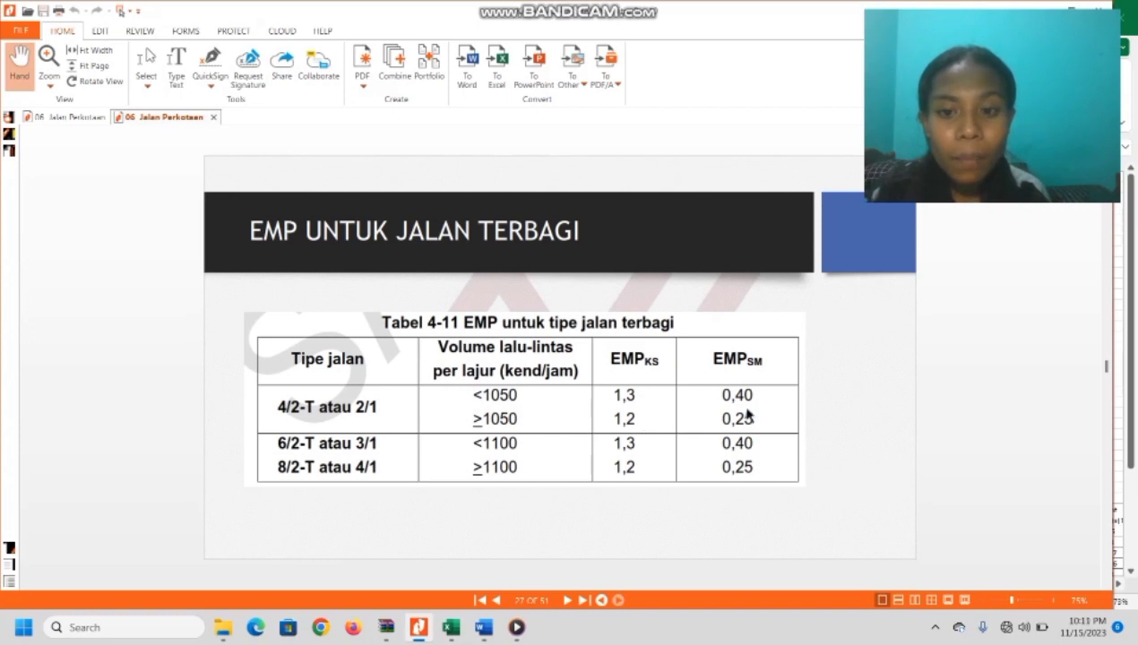
{"action": "left_click", "coordinate": [451, 627]}
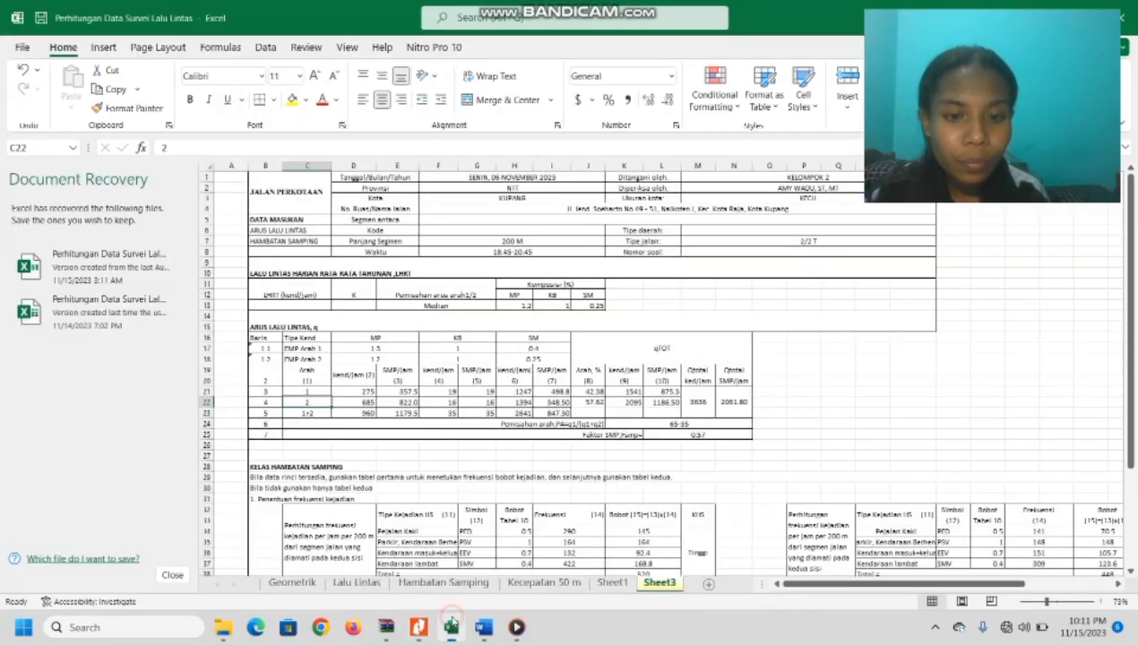
Examine the direction 1 MP kend/jam formula on Sheet3 and trace it to the SUM formula below the Kiri table on Lalu Lintas.
{"action": "left_click", "coordinate": [361, 393]}
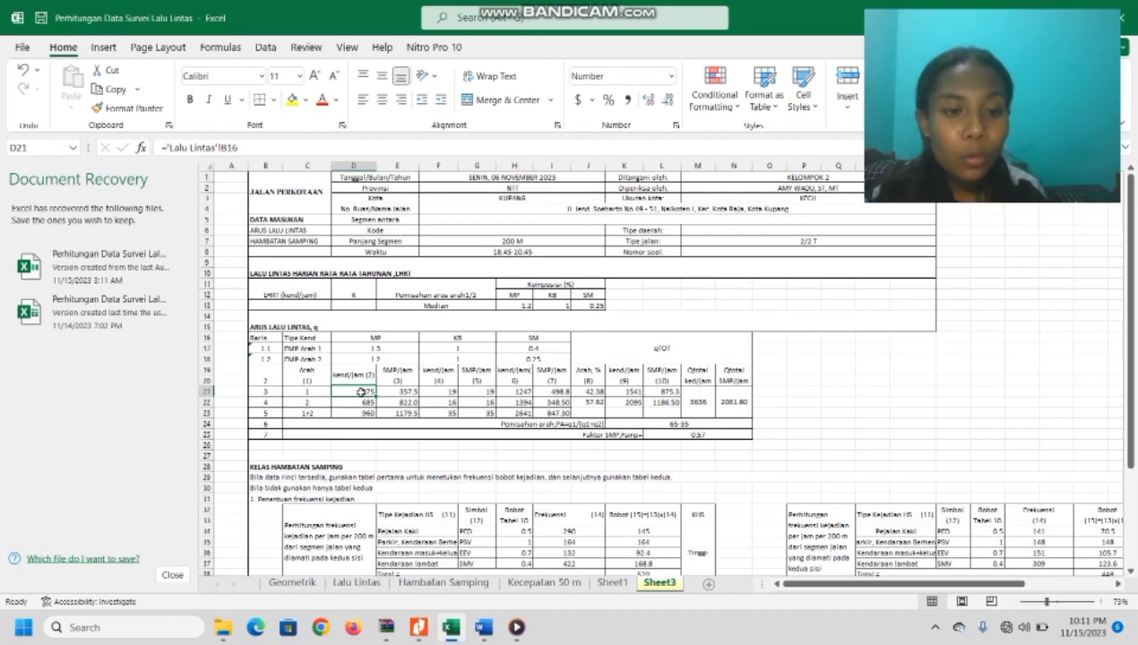
{"action": "double_click", "coordinate": [361, 393]}
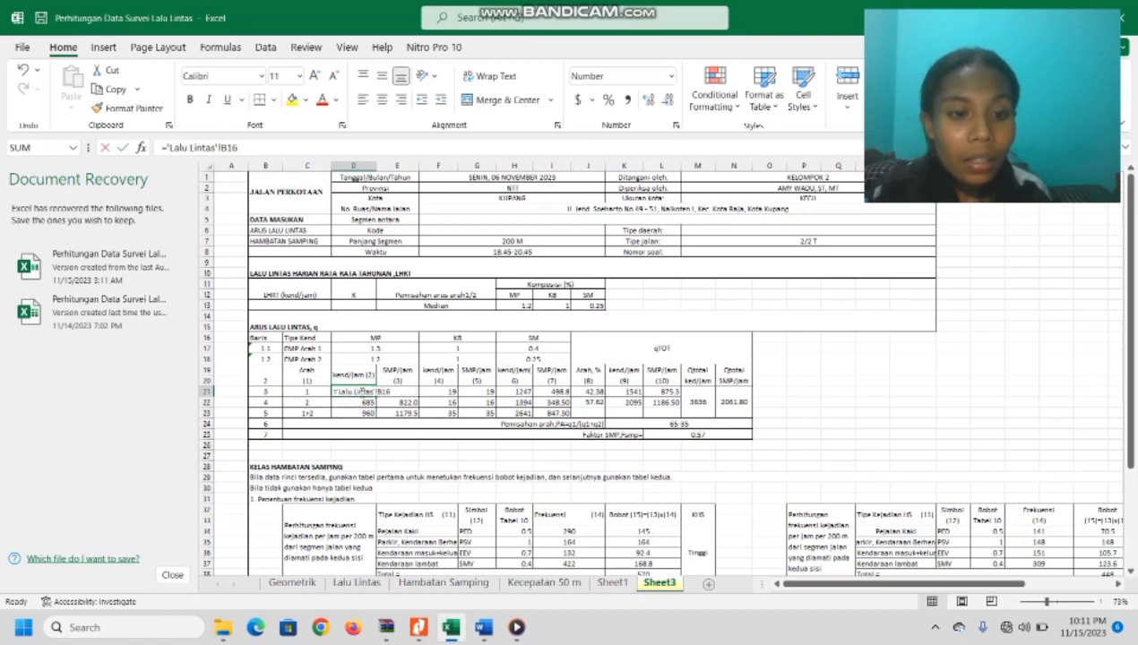
{"action": "key", "text": "Return"}
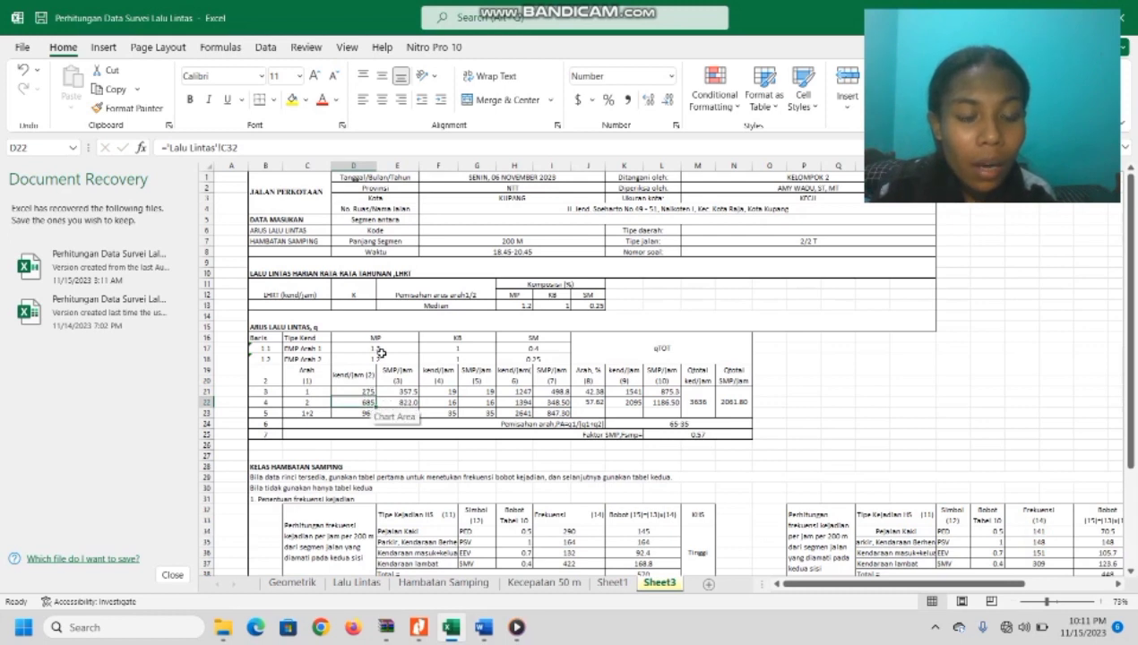
{"action": "left_click", "coordinate": [357, 582]}
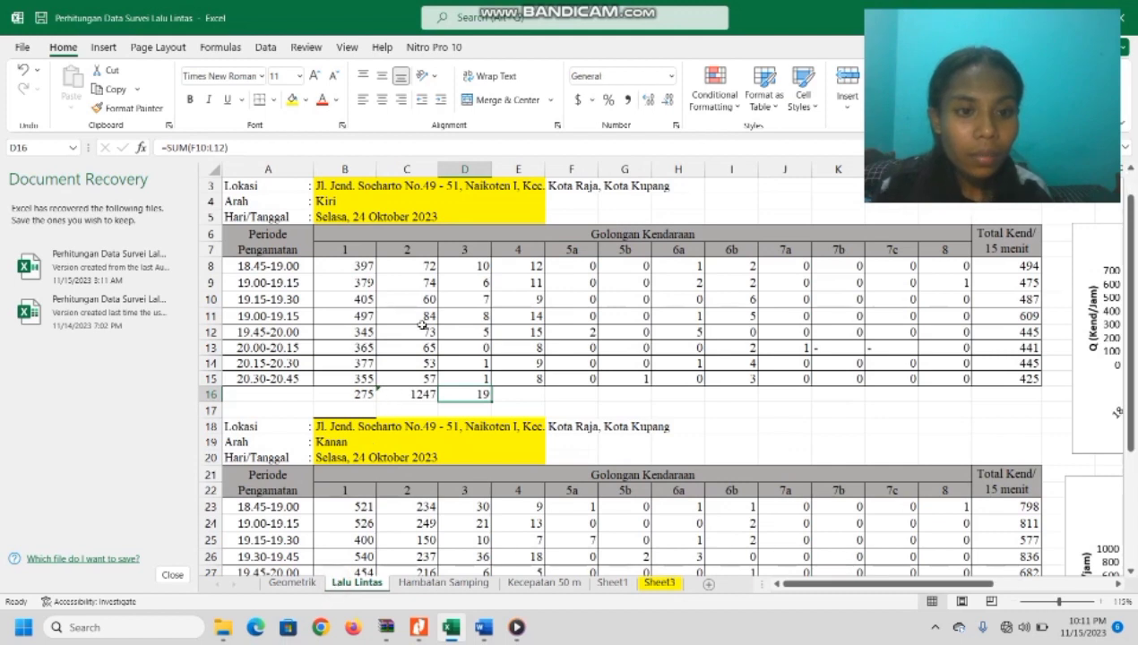
{"action": "double_click", "coordinate": [359, 395]}
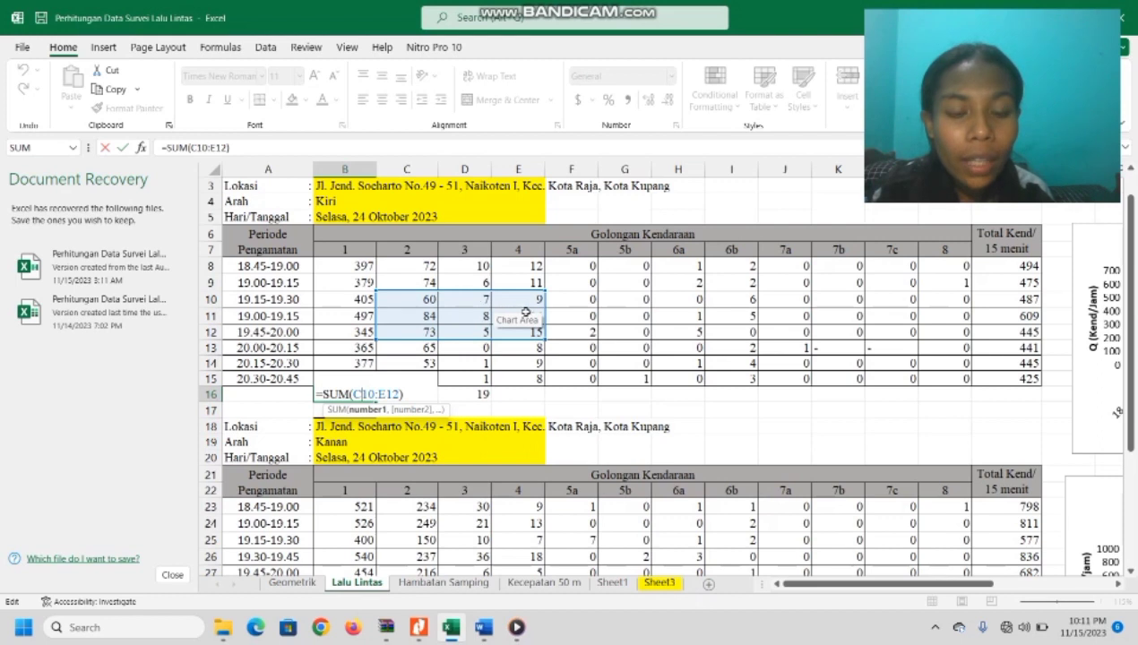
{"action": "key", "text": "Return"}
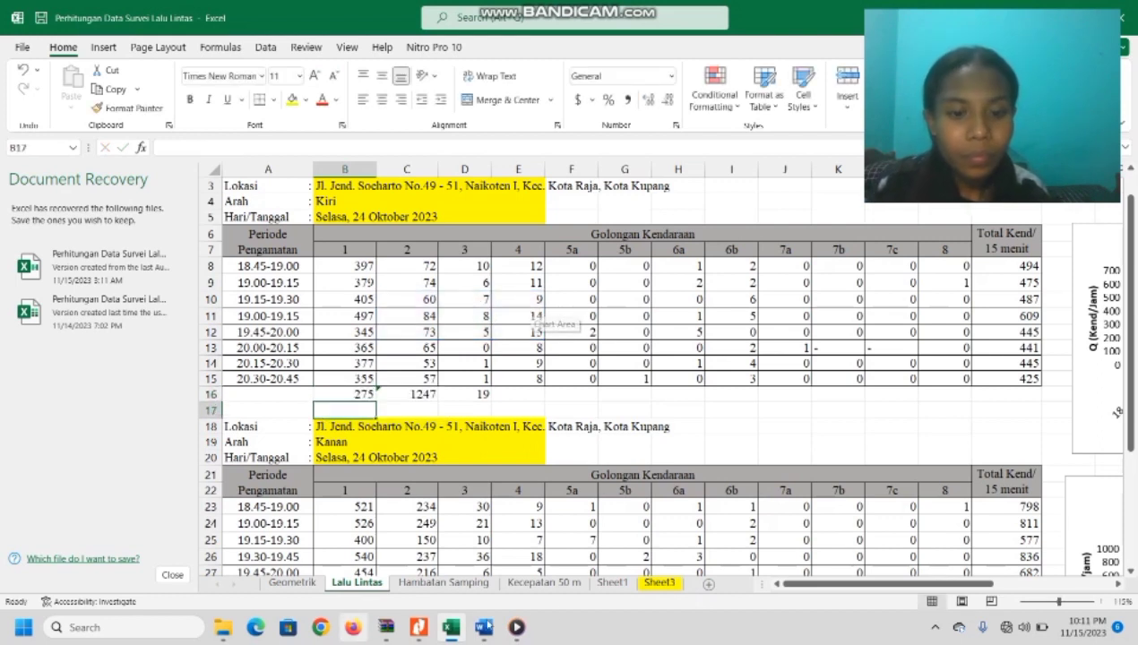
Examine the MP SMP/jam formulas for directions 1 and 2 in the ARUS LALU LINTAS table on Sheet3.
{"action": "left_click", "coordinate": [664, 583]}
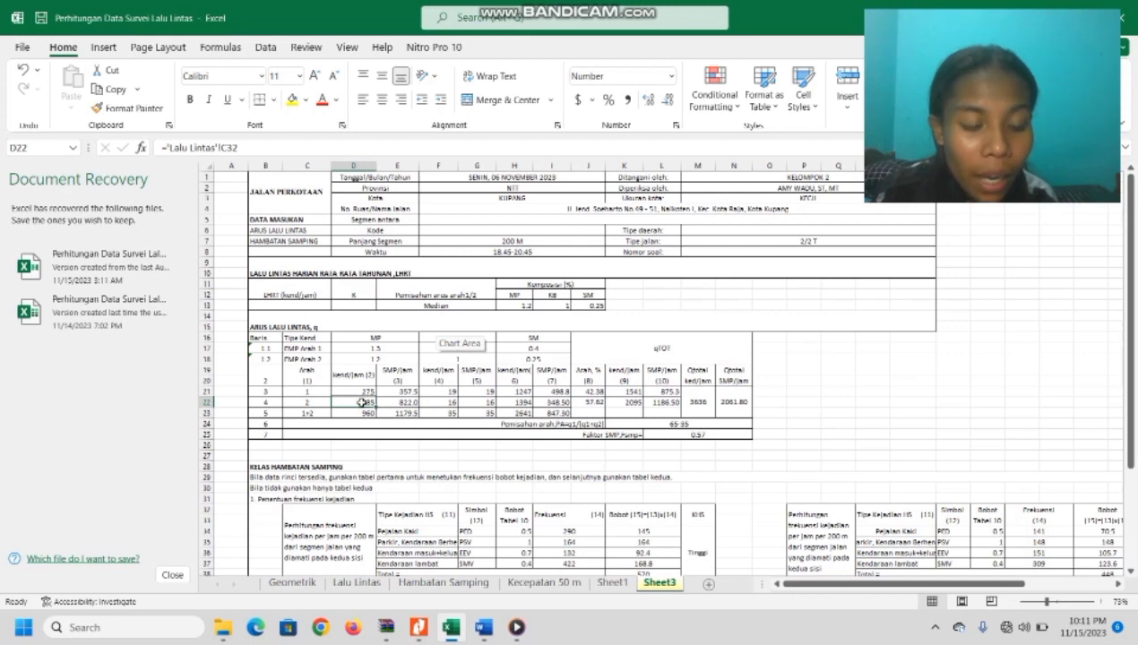
{"action": "double_click", "coordinate": [409, 392]}
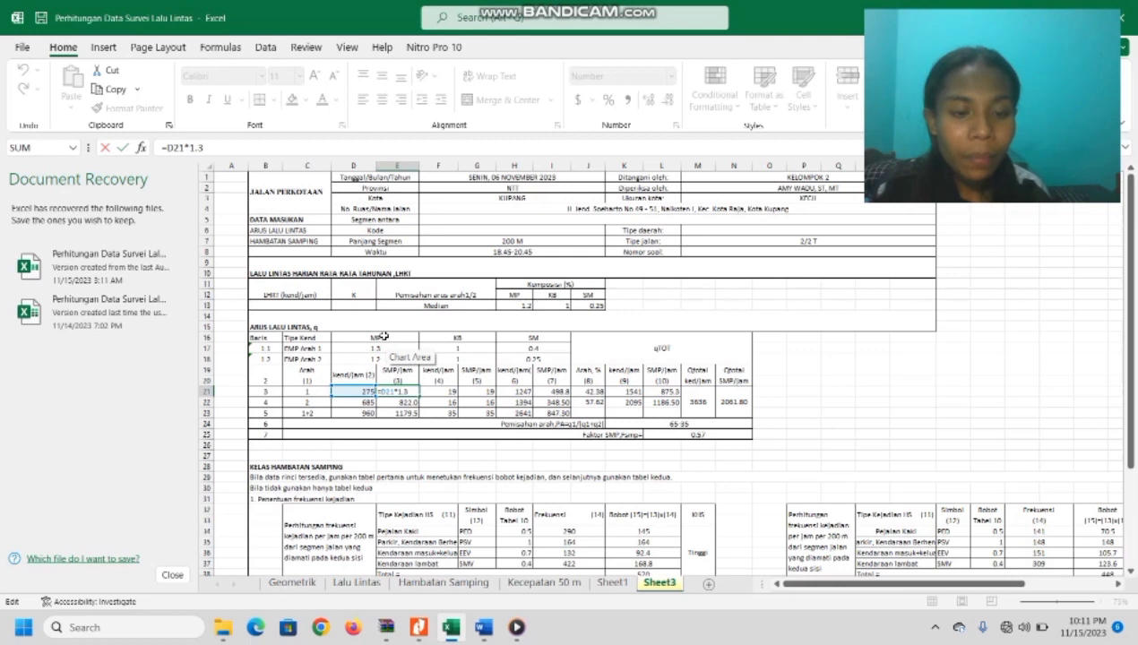
{"action": "key", "text": "Return"}
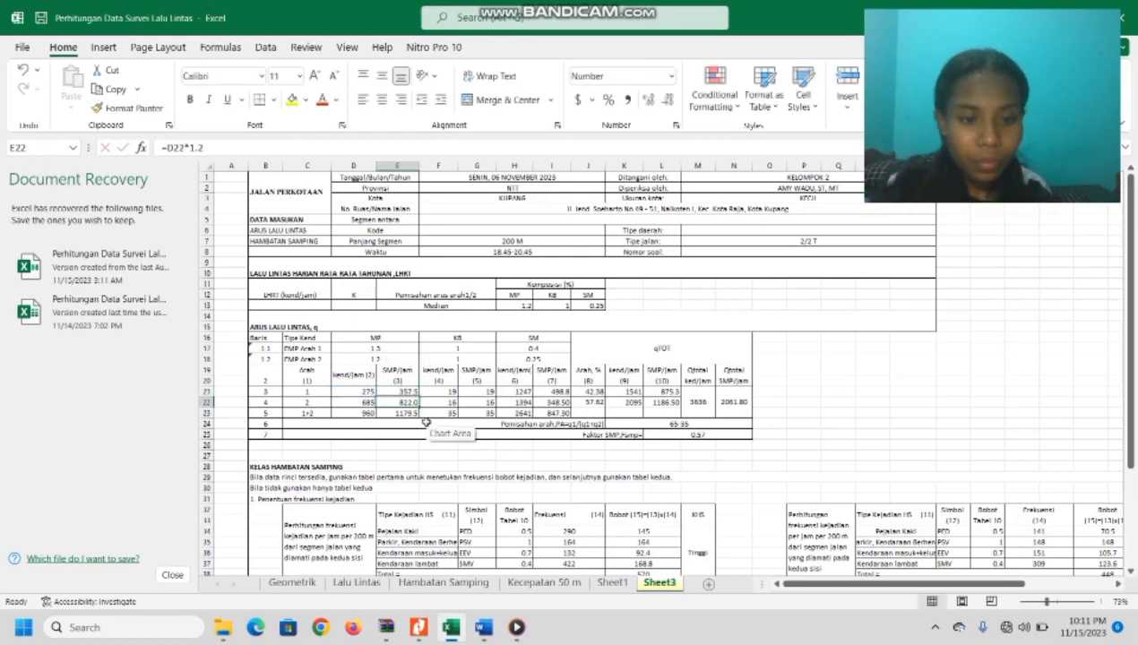
{"action": "double_click", "coordinate": [401, 403]}
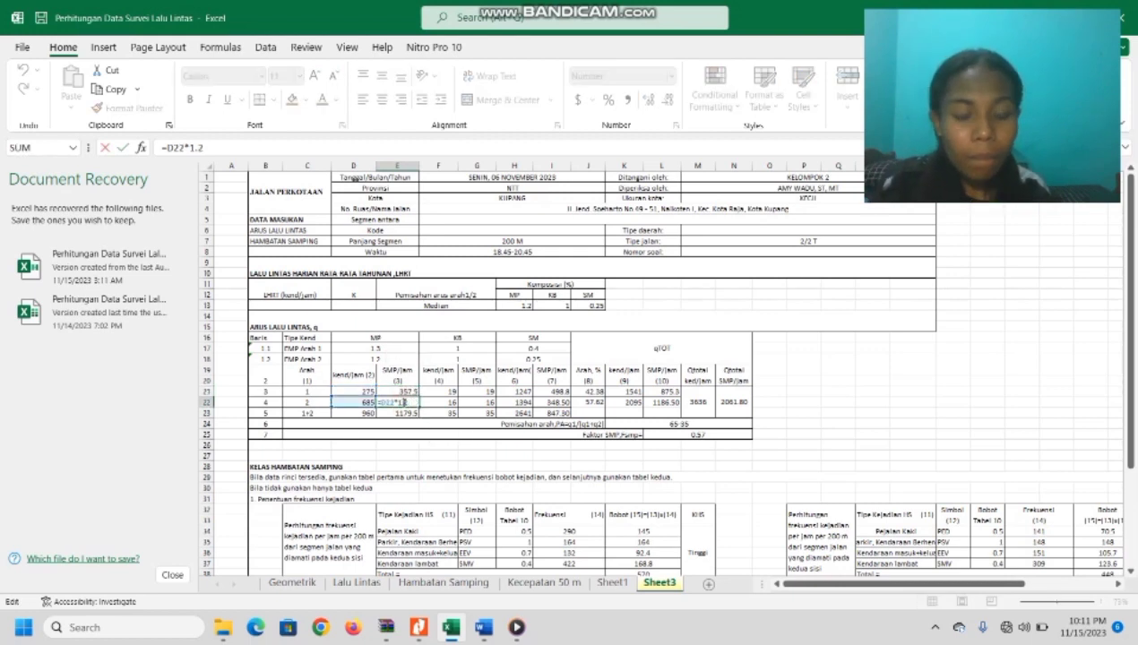
{"action": "key", "text": "Return"}
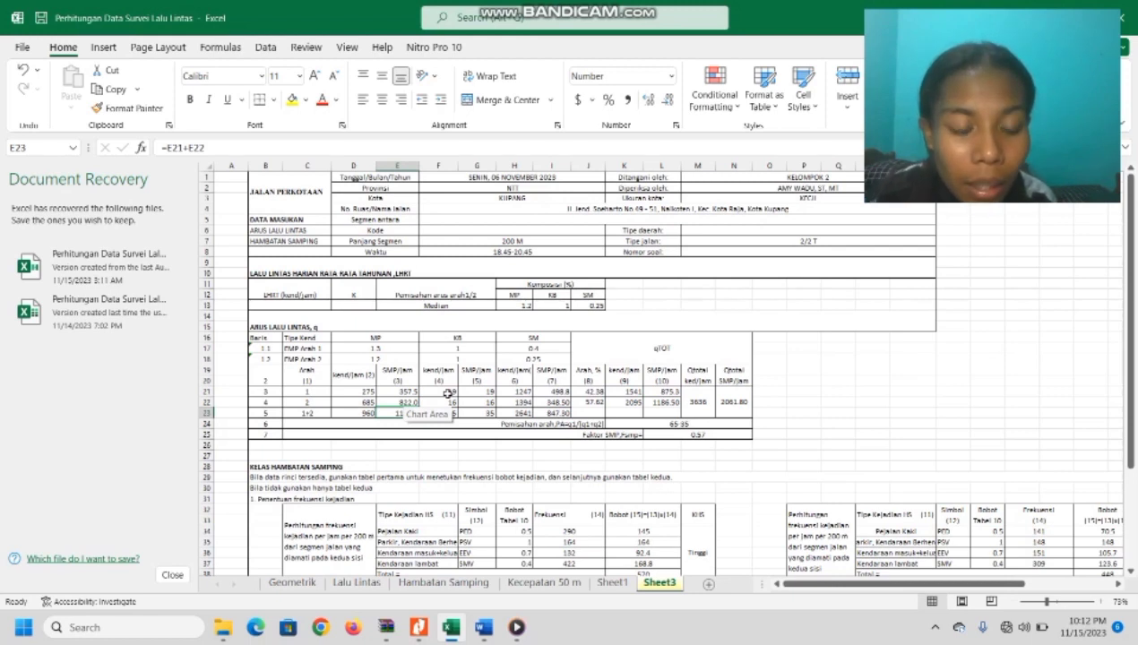
Trace the direction 1 KB kend/jam value to the SUM formula below the Kiri table on Lalu Lintas and return to Sheet3.
{"action": "key", "text": "Right"}
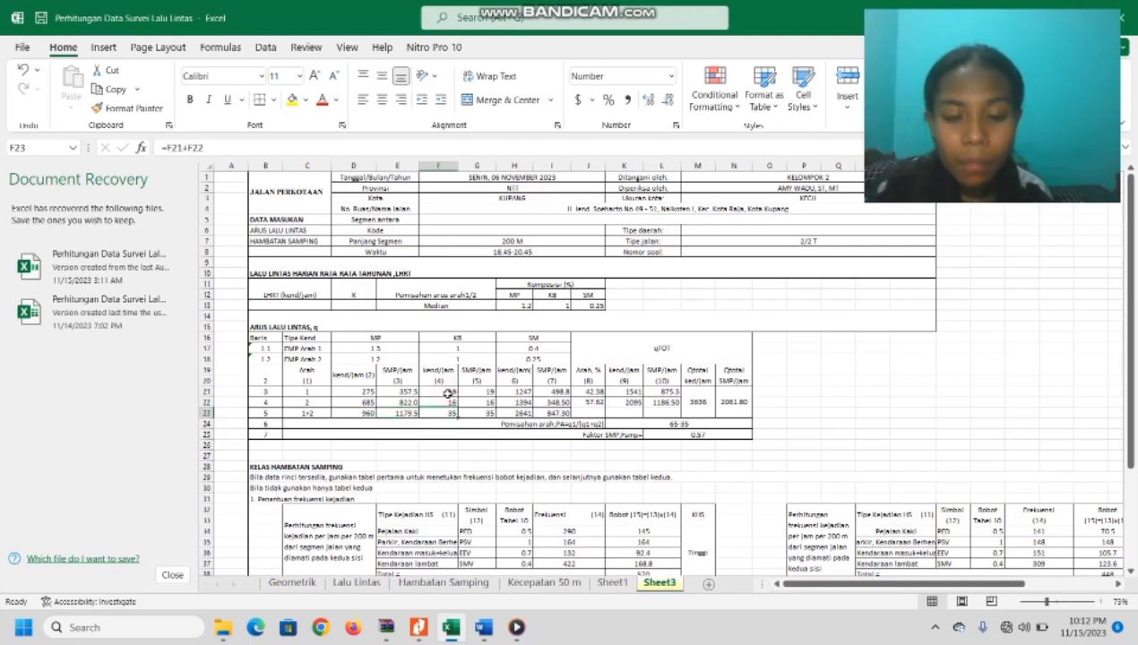
{"action": "left_click", "coordinate": [358, 582]}
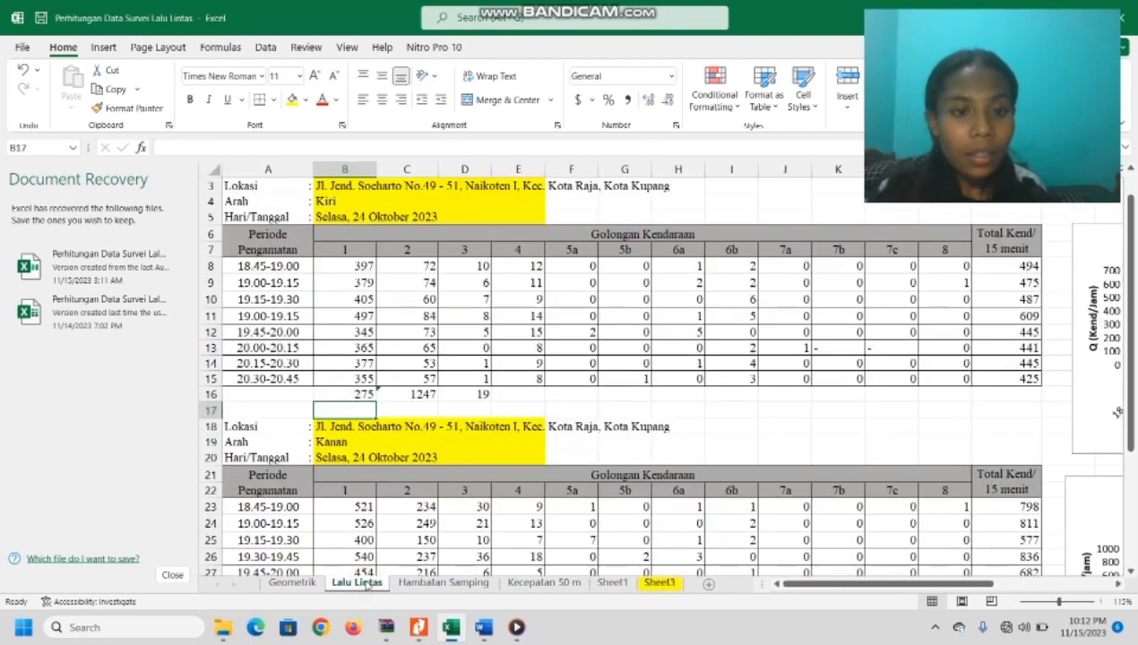
{"action": "double_click", "coordinate": [482, 395]}
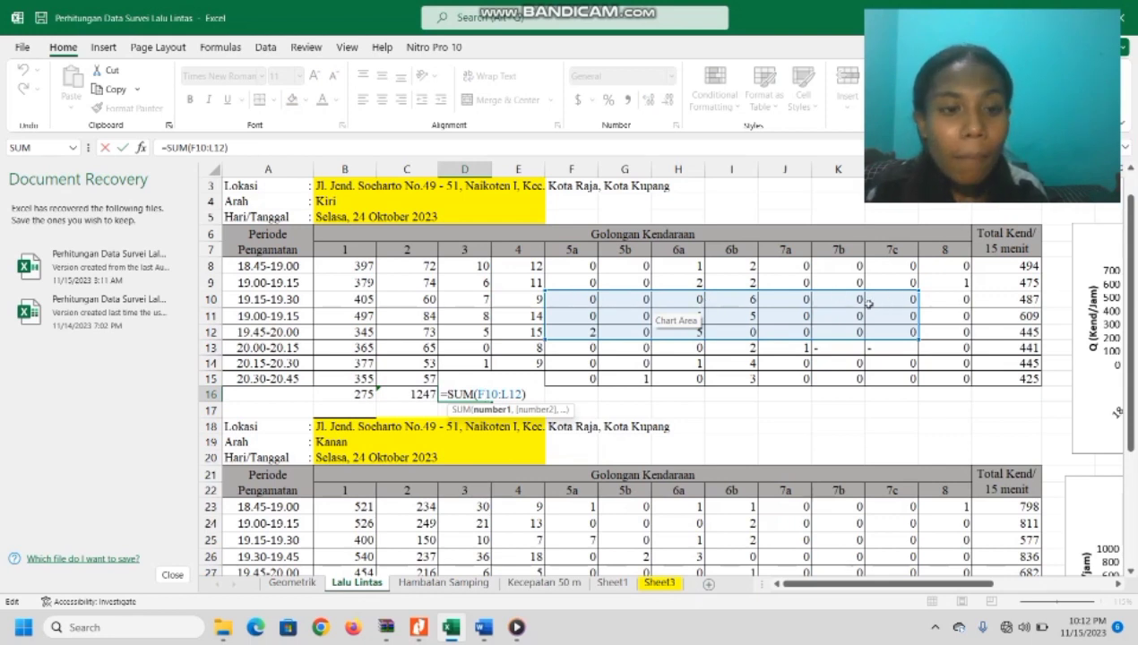
{"action": "key", "text": "Return"}
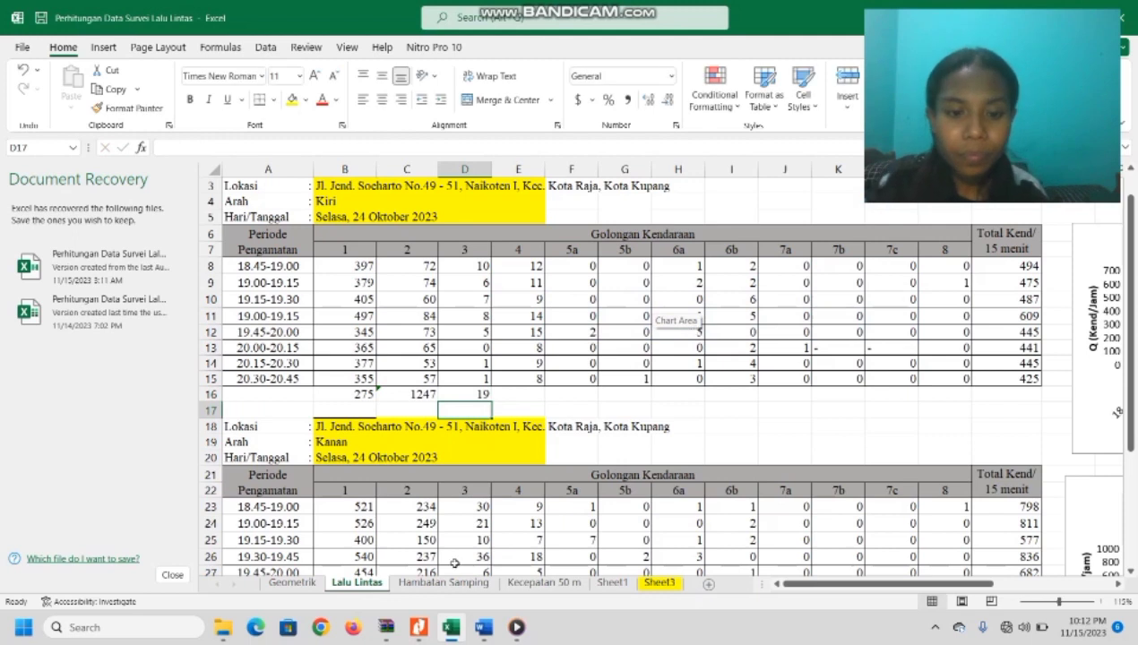
{"action": "left_click", "coordinate": [660, 584]}
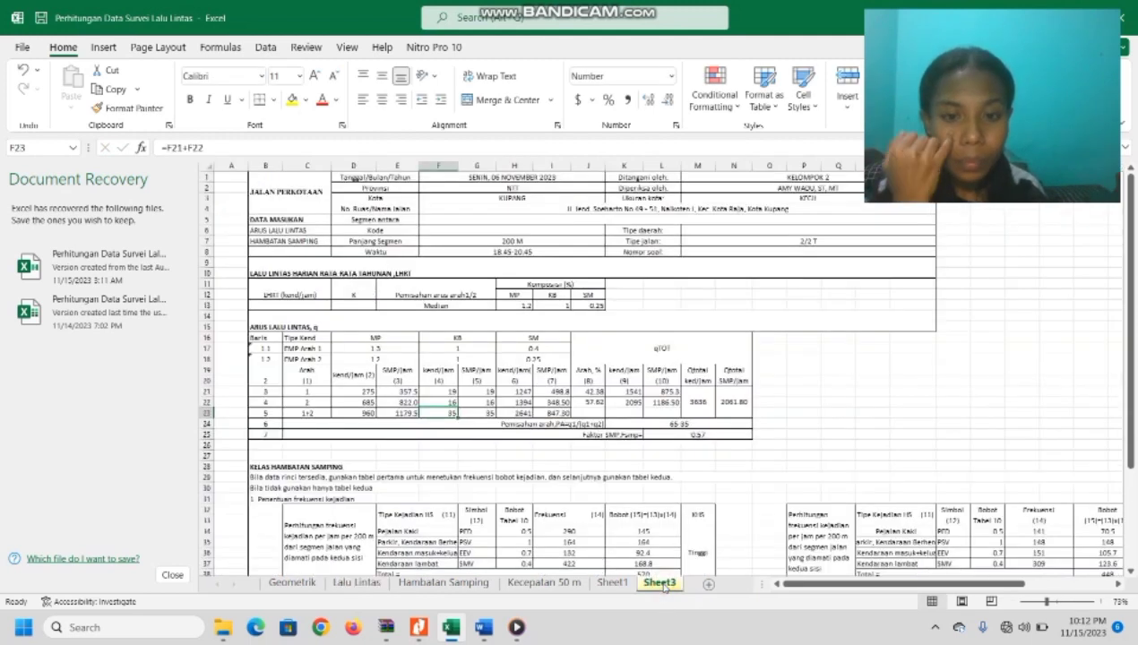
Check the direction 2 KB kend/jam entry and examine the direction 1 KB SMP/jam formula in the ARUS LALU LINTAS table.
{"action": "left_click", "coordinate": [446, 403]}
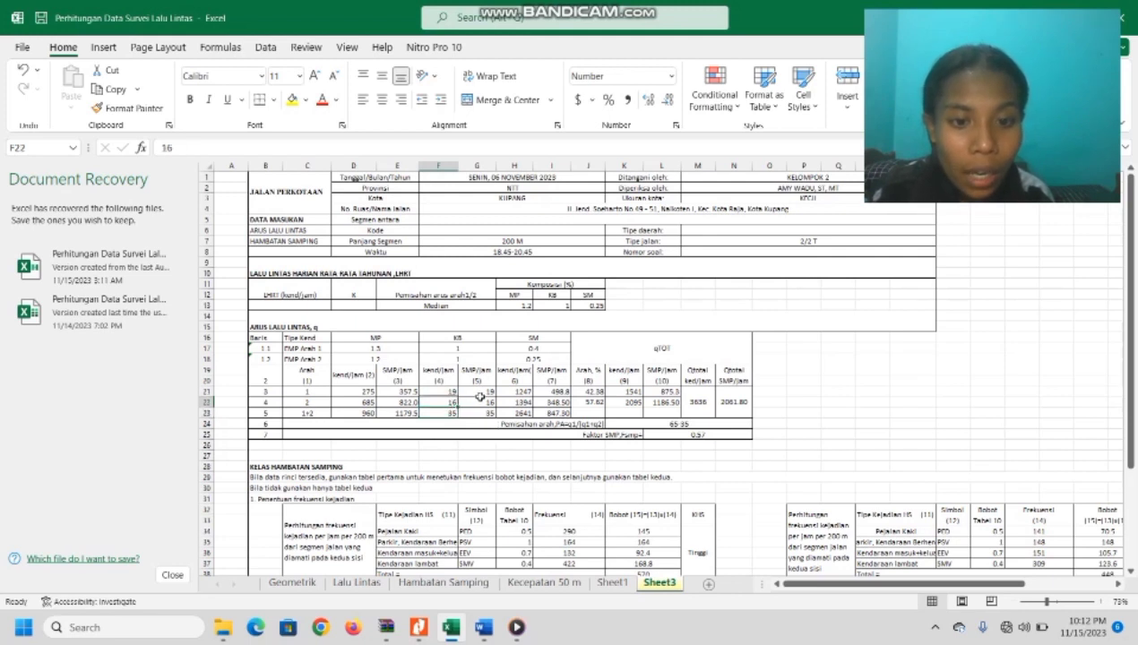
{"action": "left_click", "coordinate": [483, 391]}
{"action": "type", "text": "=F21*1"}
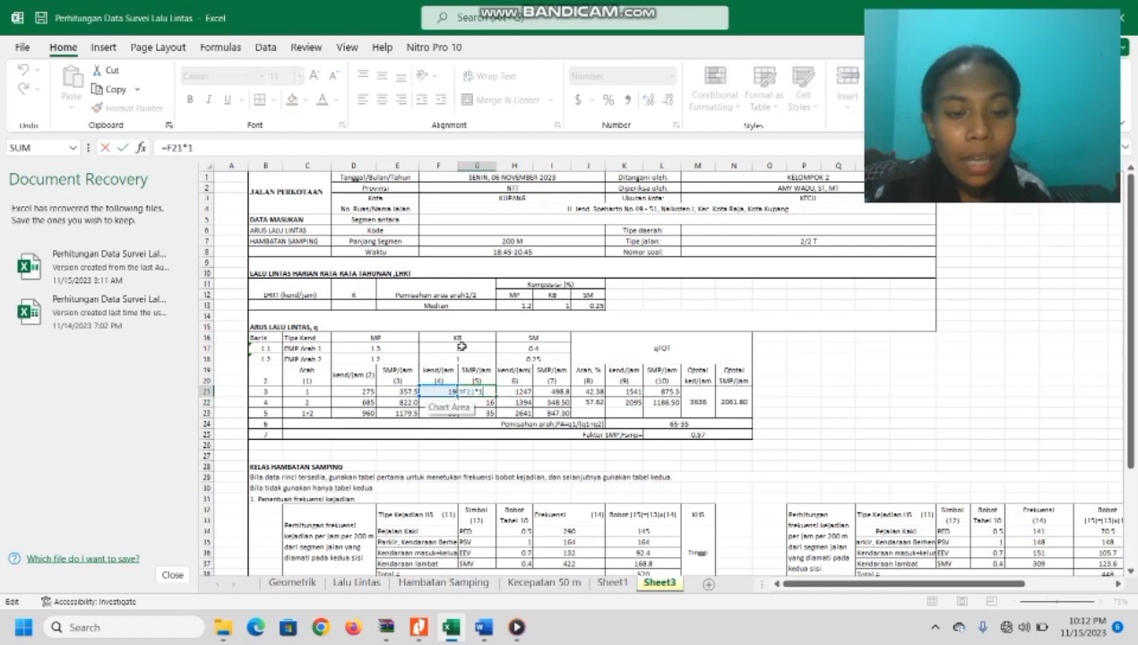
{"action": "key", "text": "Return"}
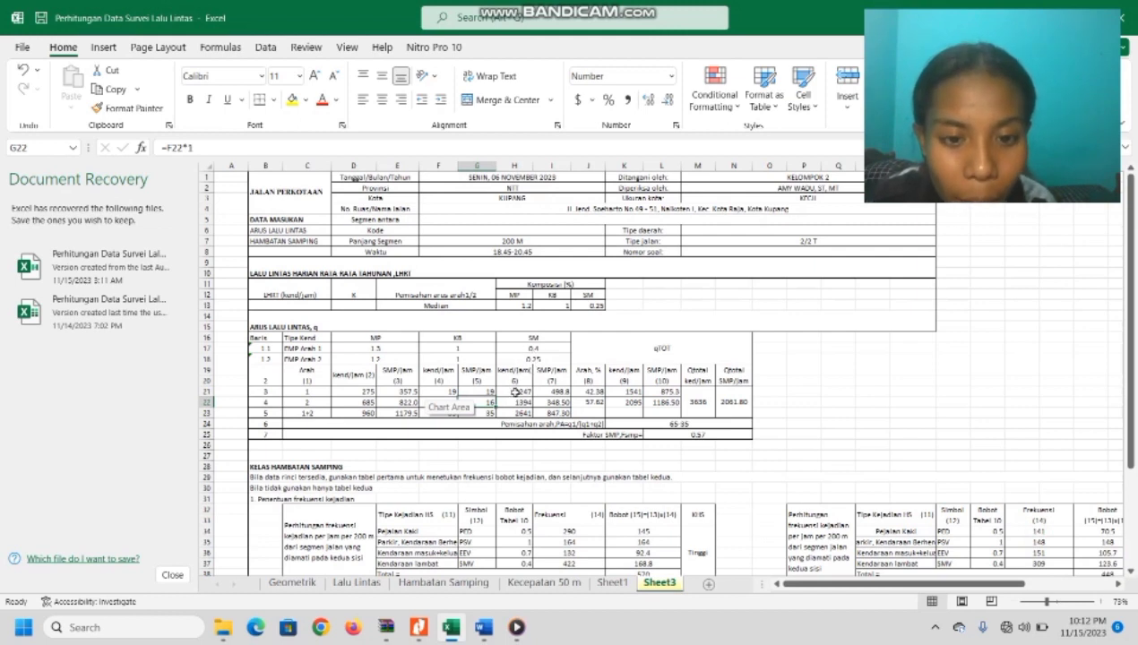
Examine the direction 1 SM kend/jam source reference and SMP/jam formula in the ARUS LALU LINTAS table.
{"action": "double_click", "coordinate": [513, 392]}
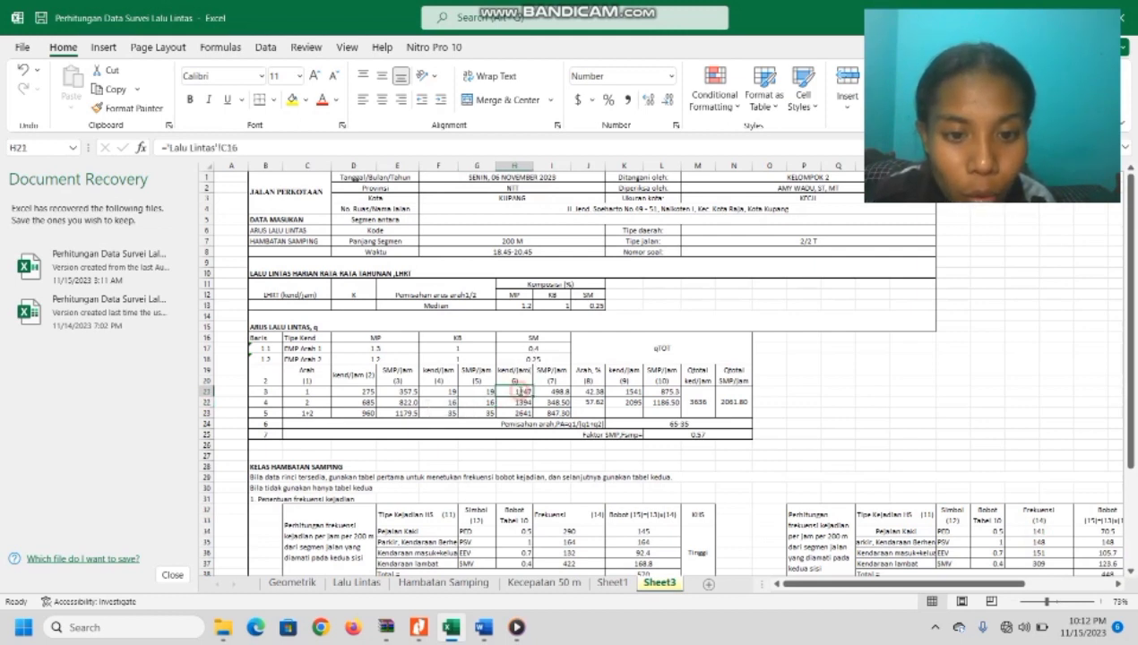
{"action": "key", "text": "Return"}
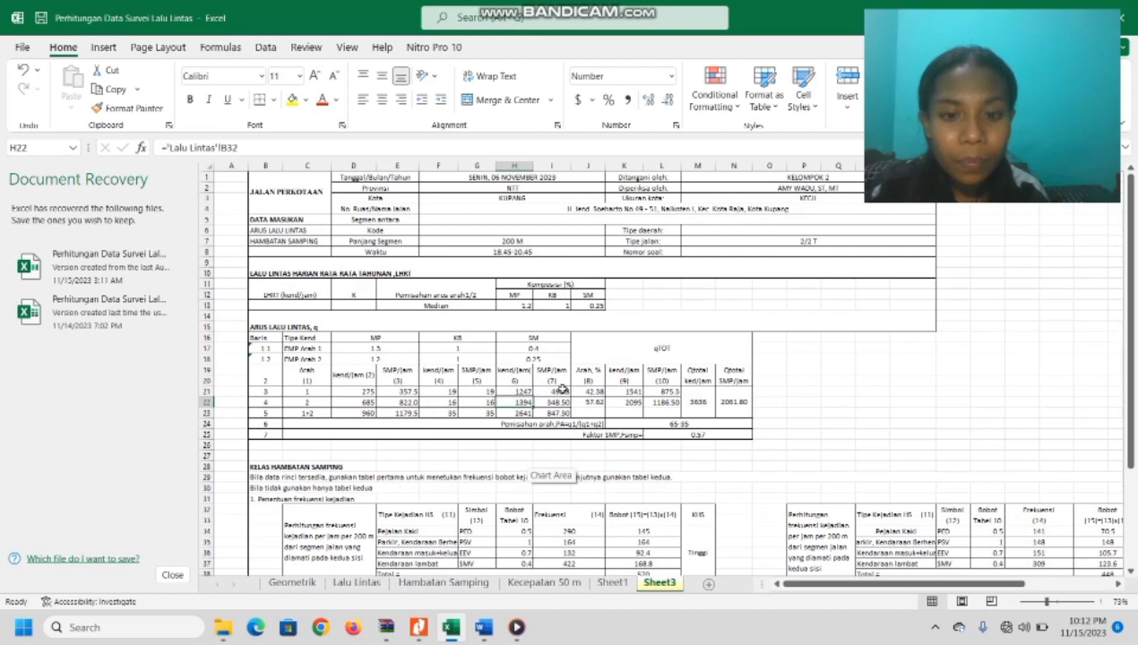
{"action": "double_click", "coordinate": [562, 389]}
{"action": "key", "text": "Return"}
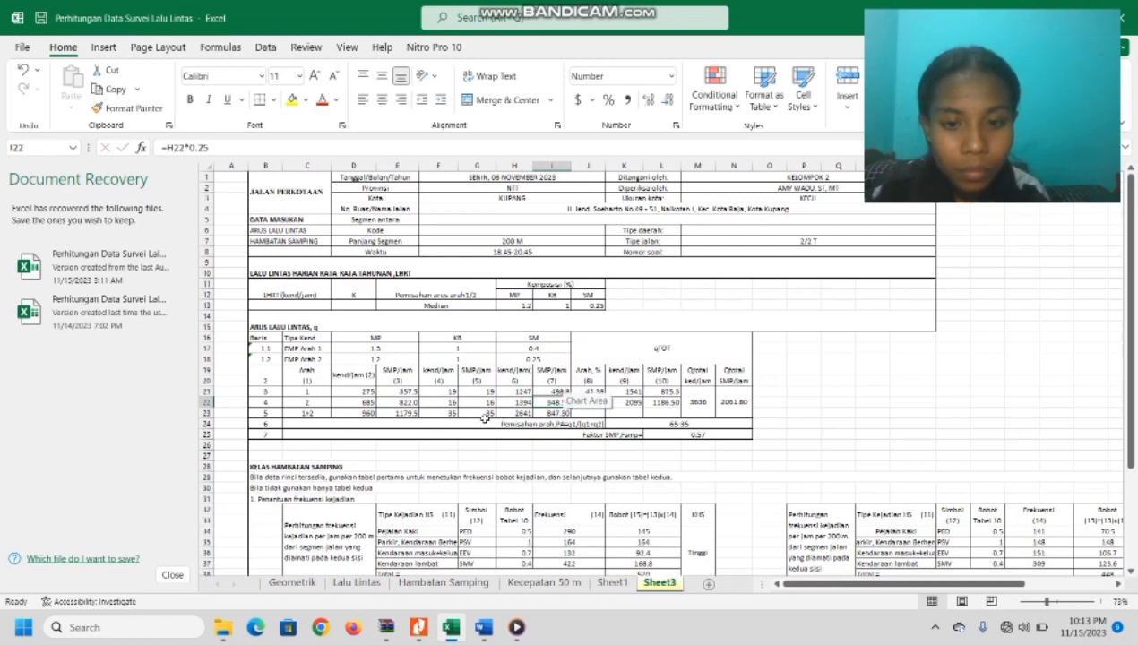
Examine the MP kend/jam formula in the combined 1+2 row of the ARUS LALU LINTAS table.
{"action": "left_click", "coordinate": [363, 412]}
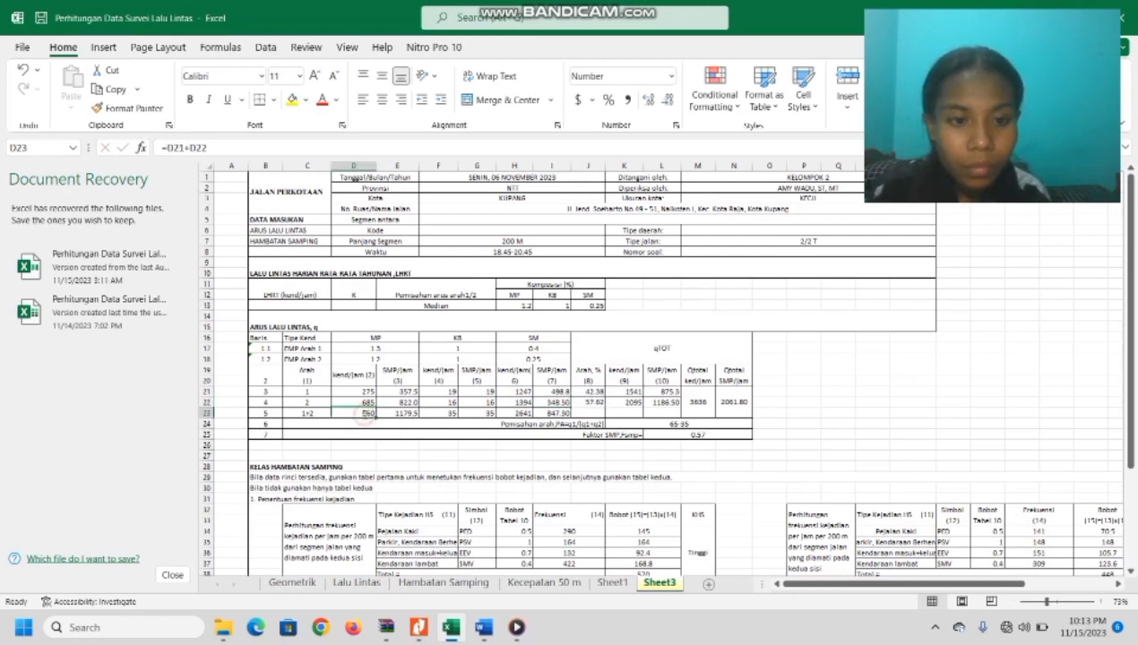
{"action": "double_click", "coordinate": [363, 413]}
{"action": "key", "text": "Return"}
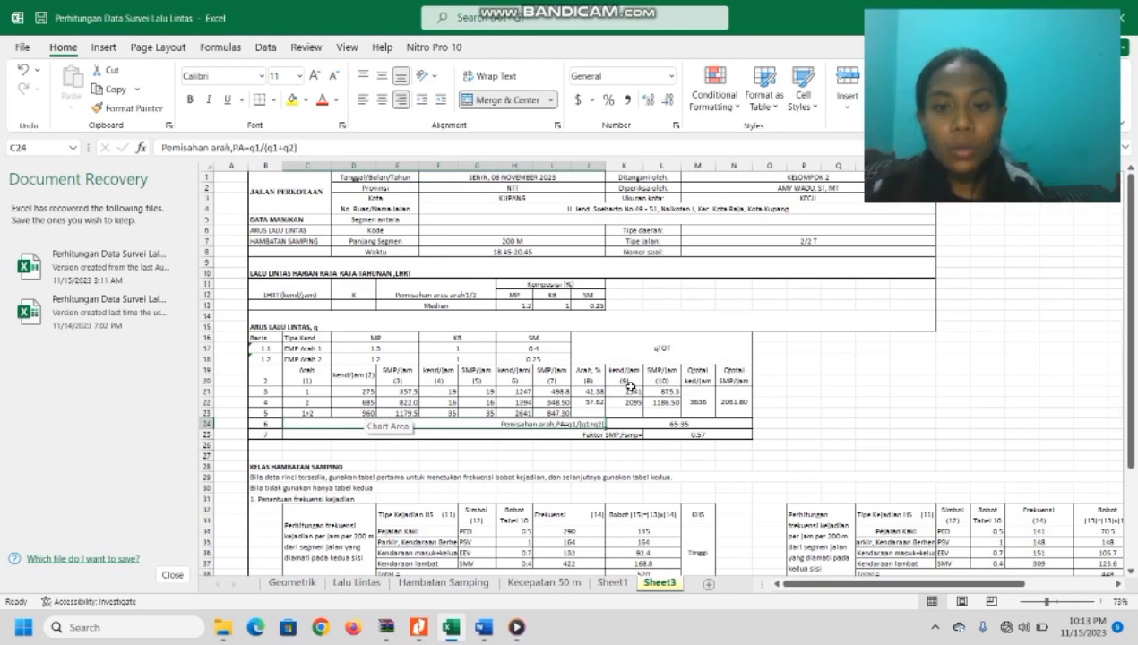
Examine the qTOT kend/jam SUM formulas for directions 1 and 2 in column (9).
{"action": "left_click", "coordinate": [631, 386]}
{"action": "double_click", "coordinate": [631, 391]}
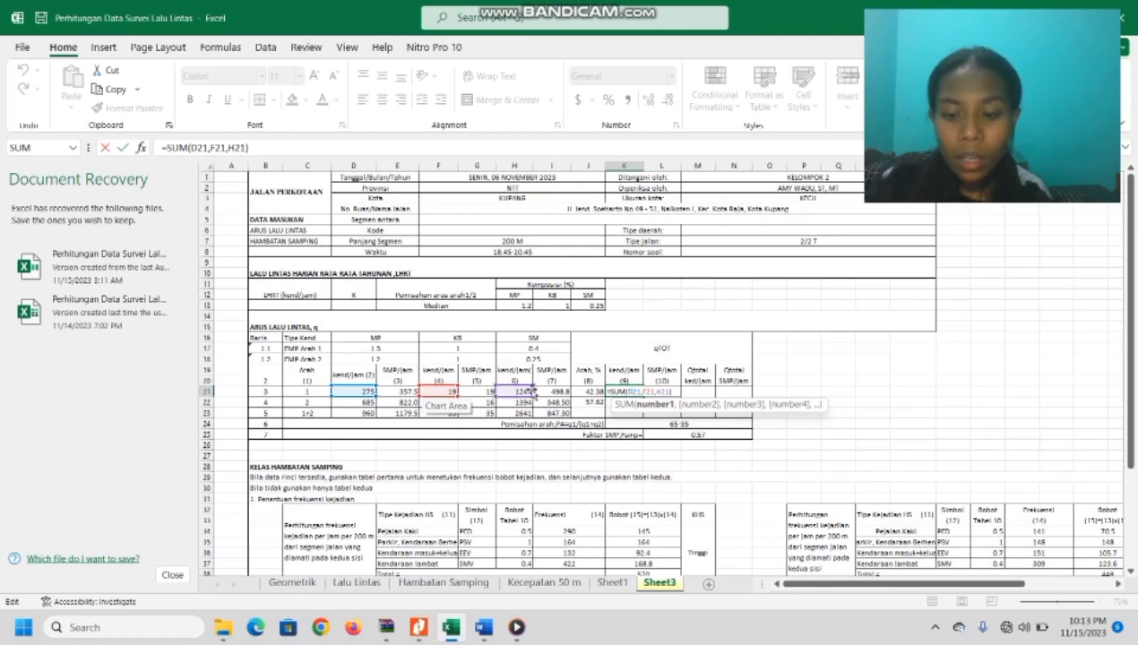
{"action": "key", "text": "Return"}
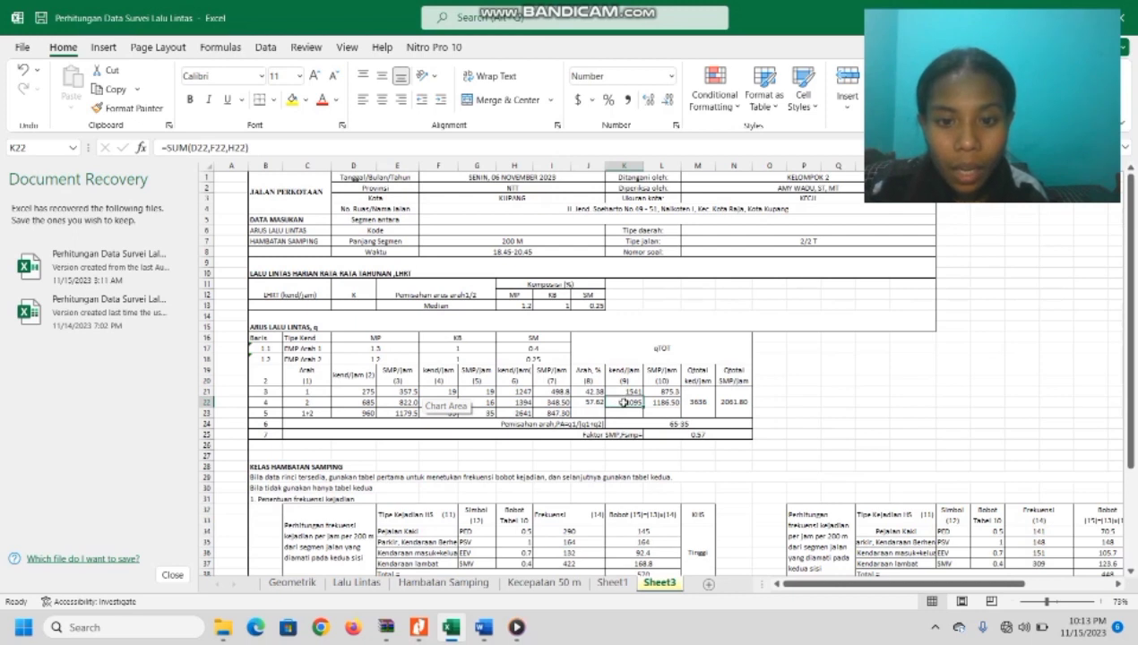
{"action": "double_click", "coordinate": [623, 403]}
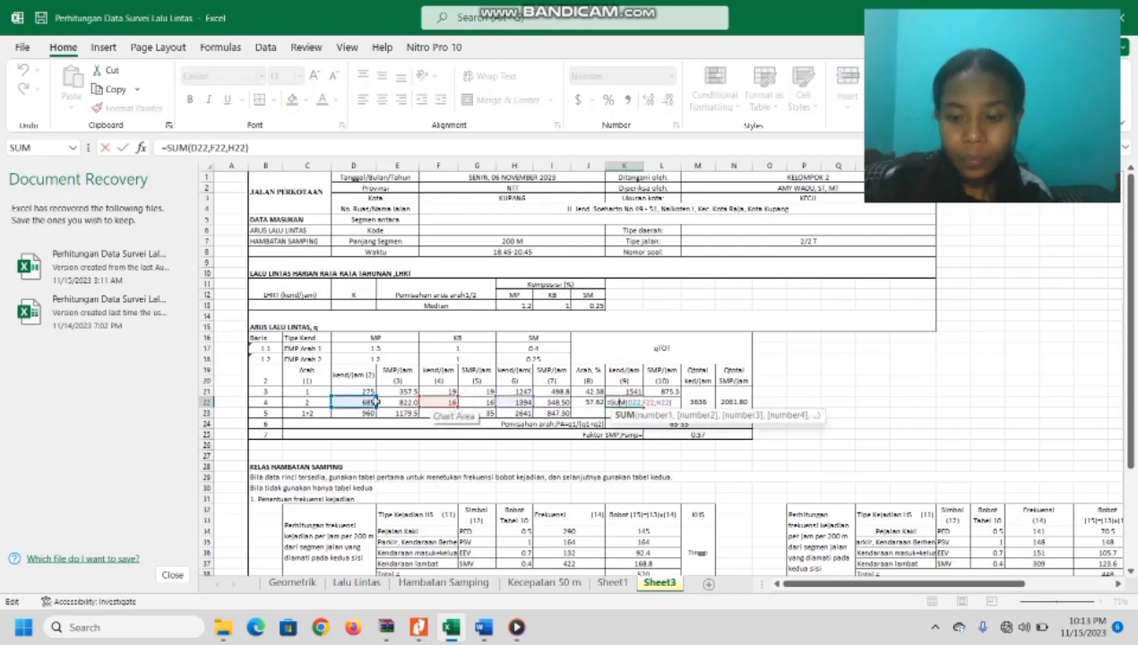
{"action": "key", "text": "Return"}
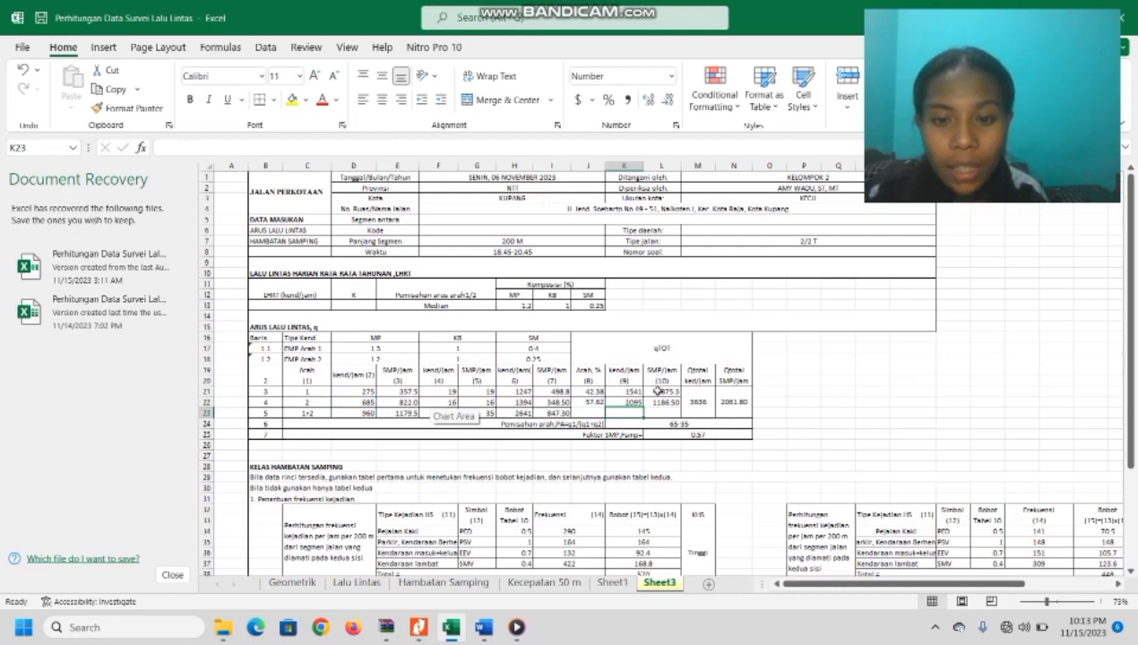
Examine the qTOT SMP/jam SUM formulas for directions 1 and 2 in column (10).
{"action": "double_click", "coordinate": [660, 391]}
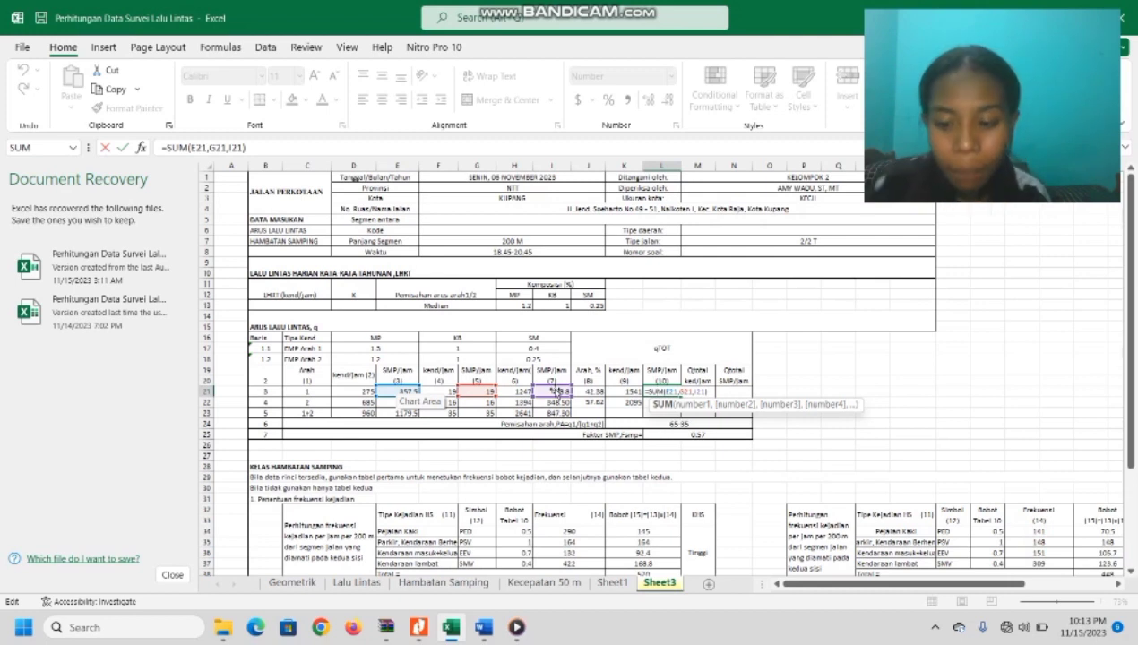
{"action": "key", "text": "Return"}
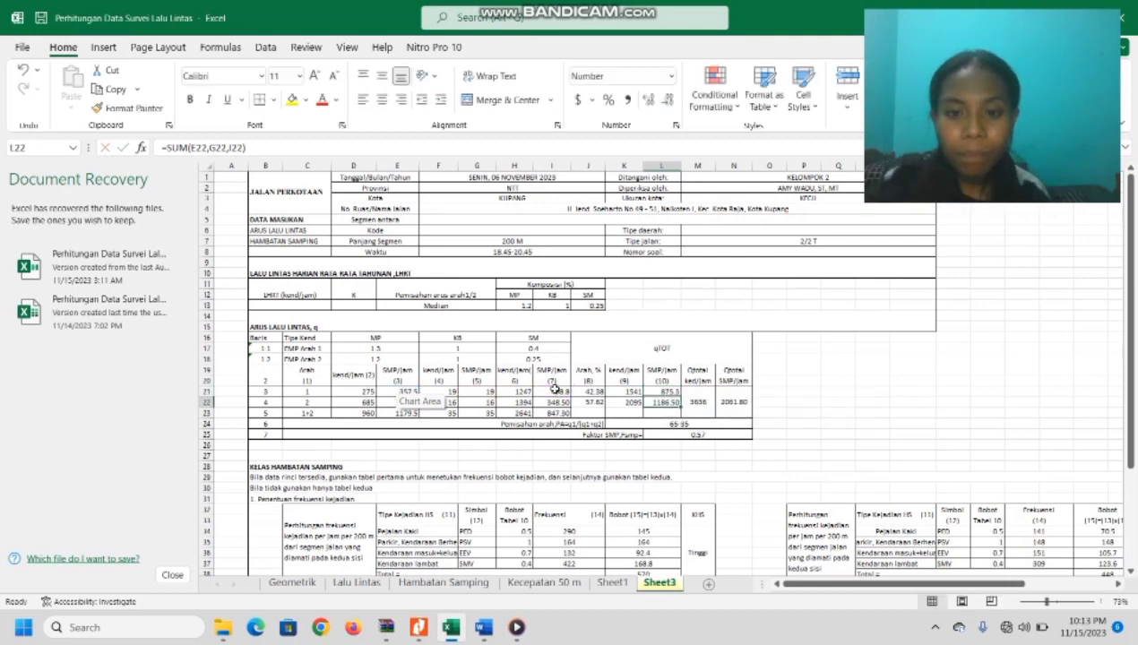
{"action": "double_click", "coordinate": [671, 402]}
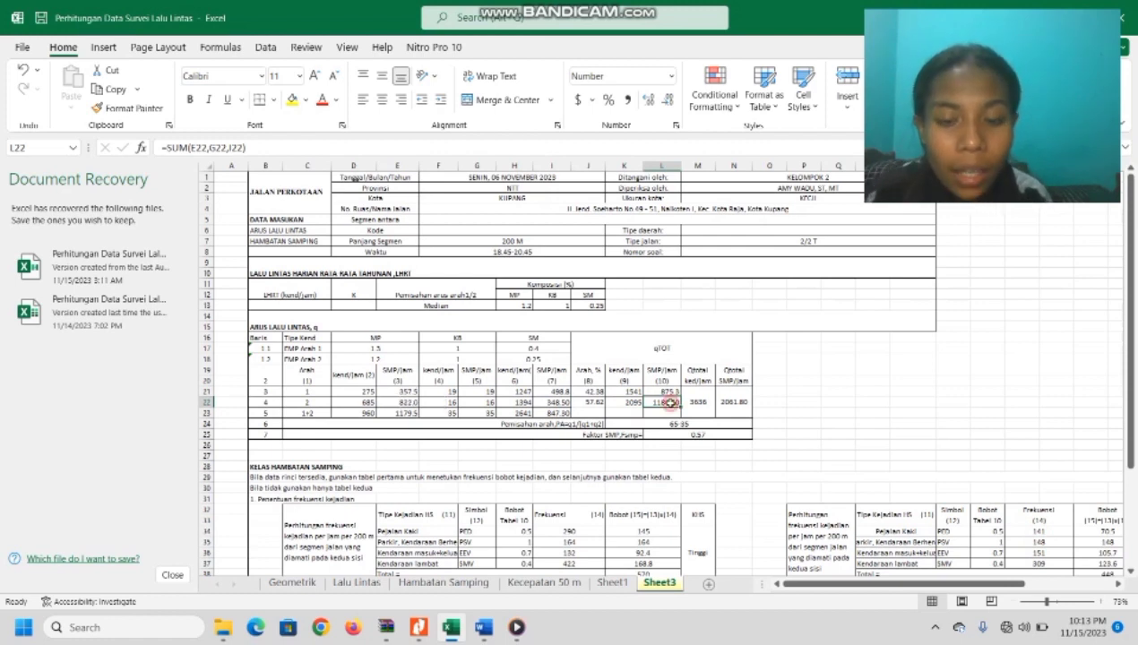
{"action": "key", "text": "Return"}
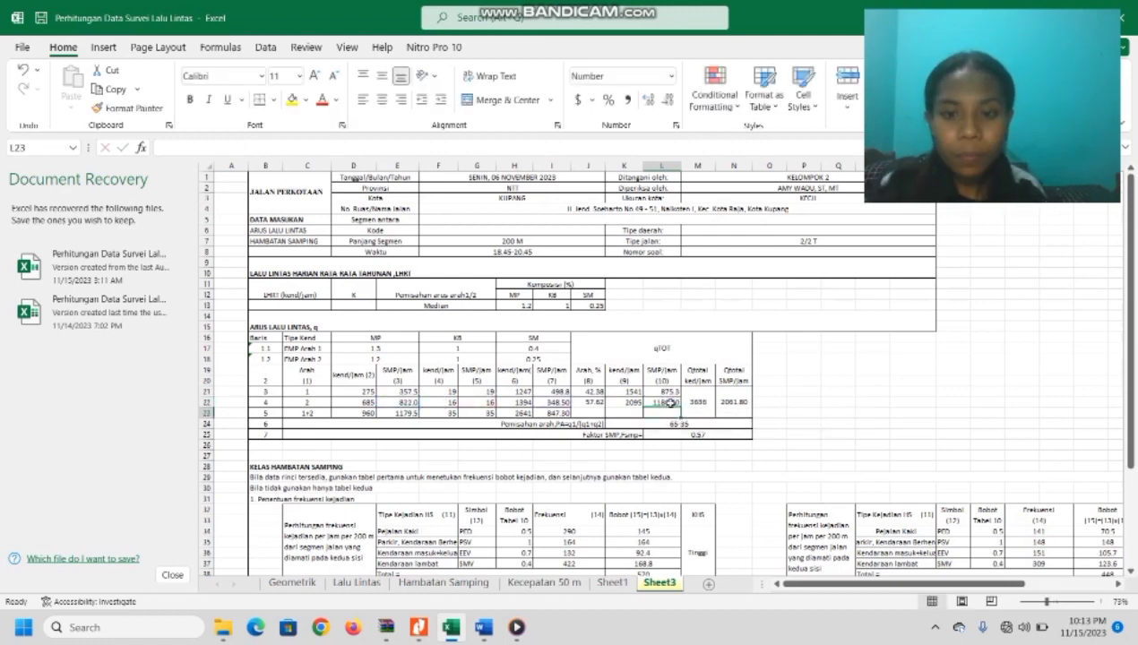
Examine the Qtotal kend/jam and Qtotal SMP/jam formulas that add the two directions together.
{"action": "left_click", "coordinate": [697, 402]}
{"action": "double_click", "coordinate": [697, 403]}
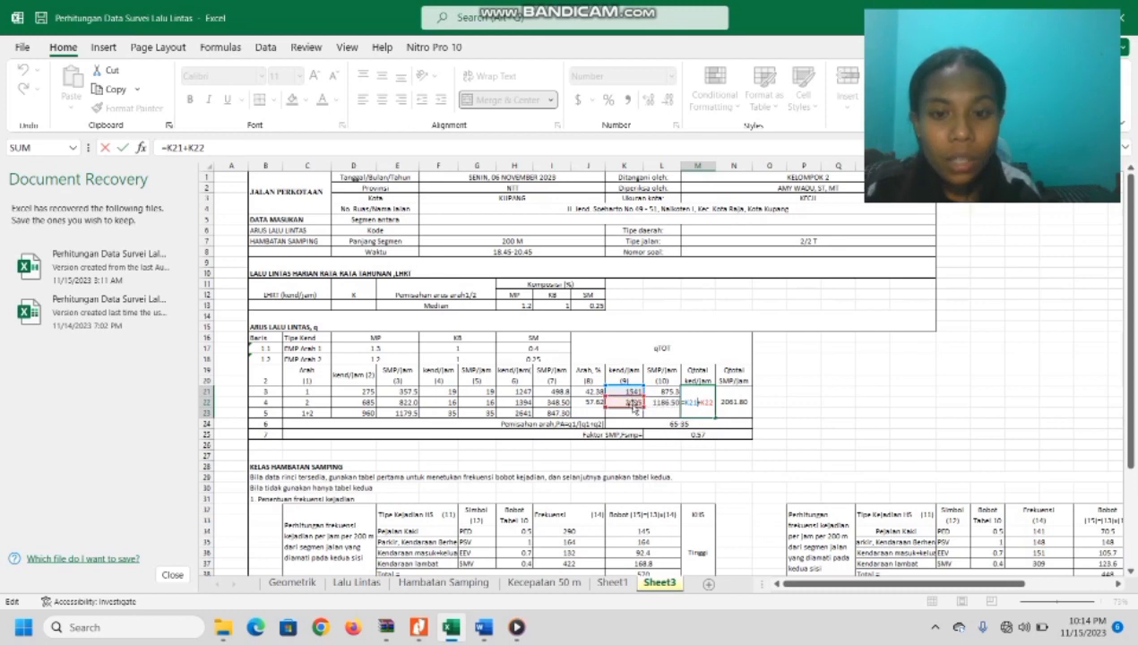
{"action": "key", "text": "Return"}
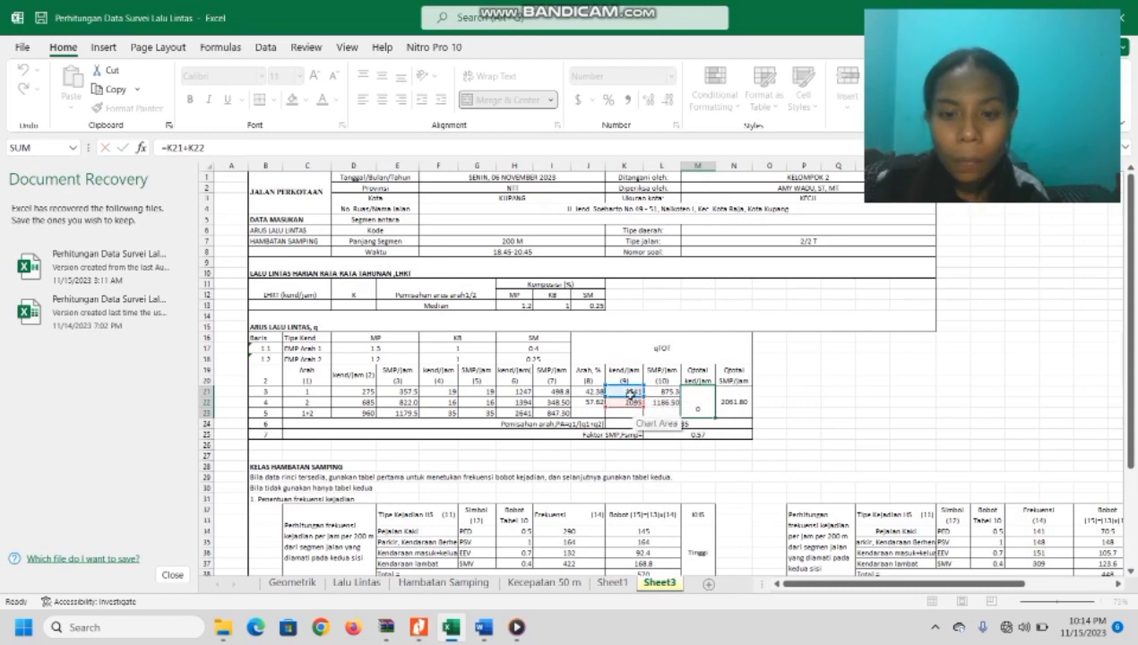
{"action": "left_click", "coordinate": [735, 392]}
{"action": "type", "text": "=L21+L22"}
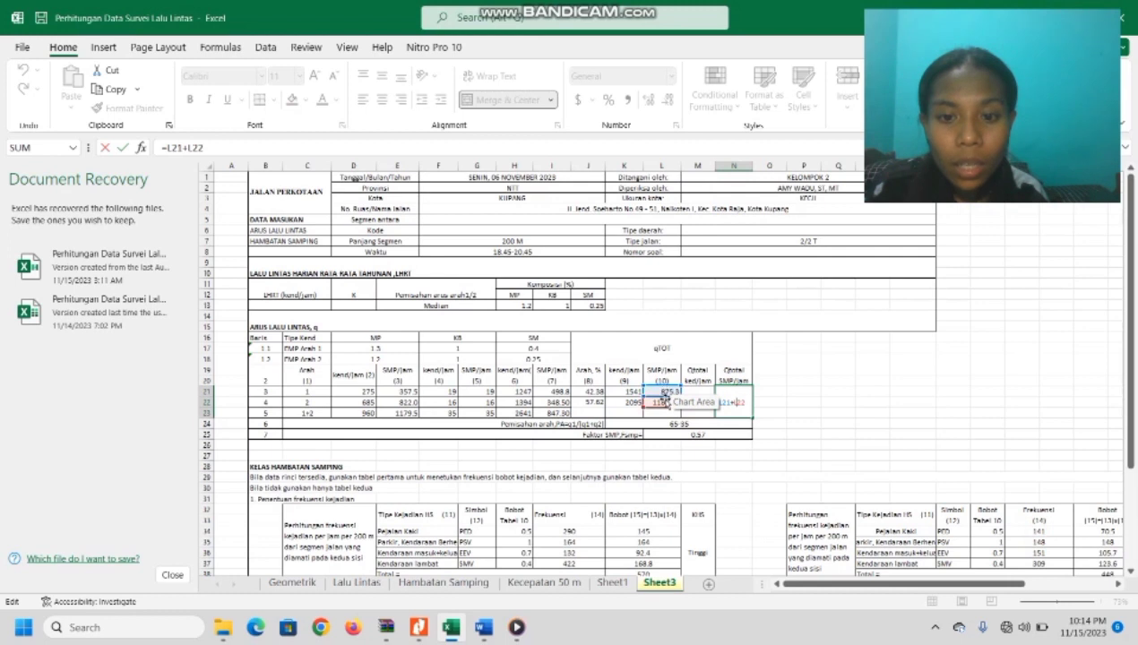
{"action": "key", "text": "Return"}
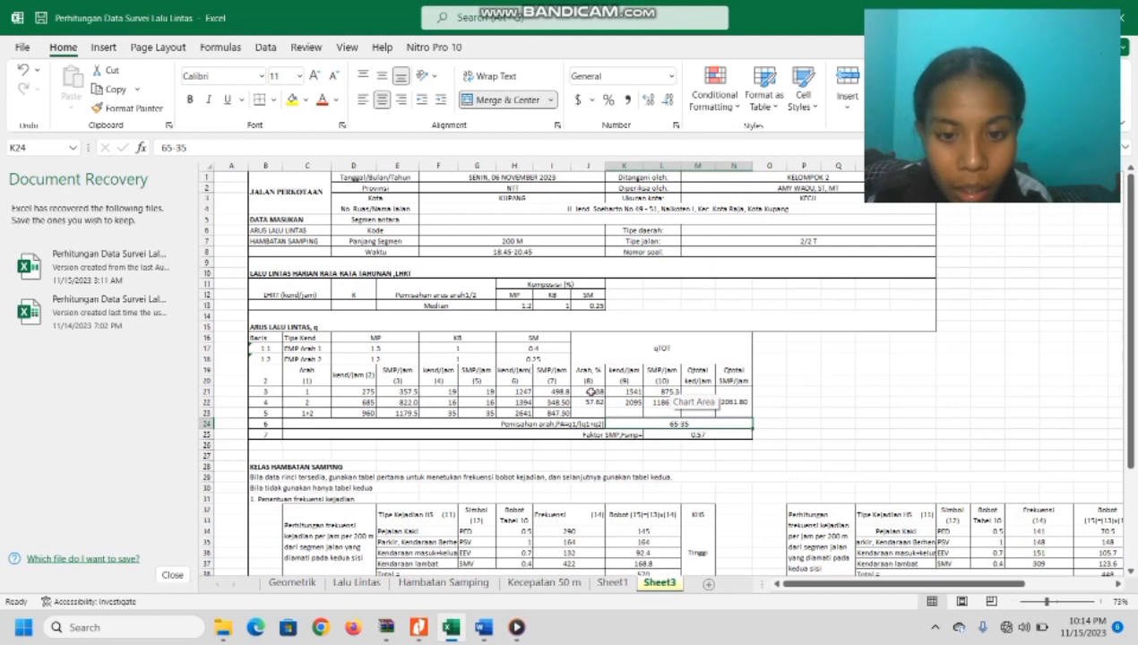
Examine the Arah, % formulas in column (8) for directions 1 and 2.
{"action": "double_click", "coordinate": [590, 392]}
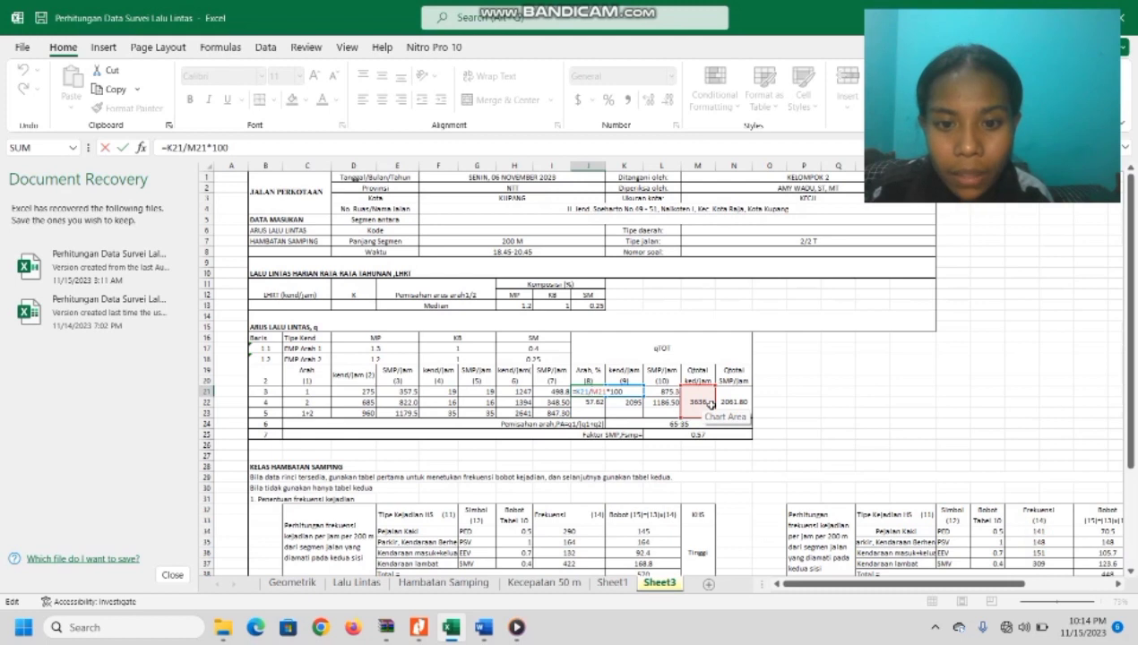
{"action": "key", "text": "Return"}
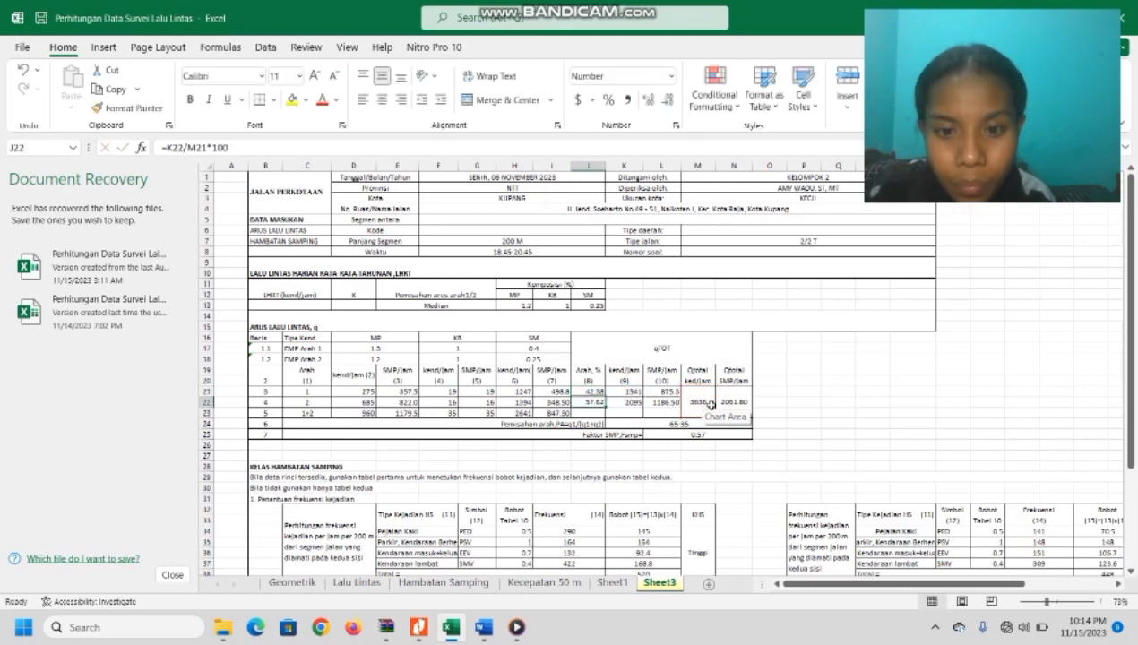
{"action": "double_click", "coordinate": [592, 402]}
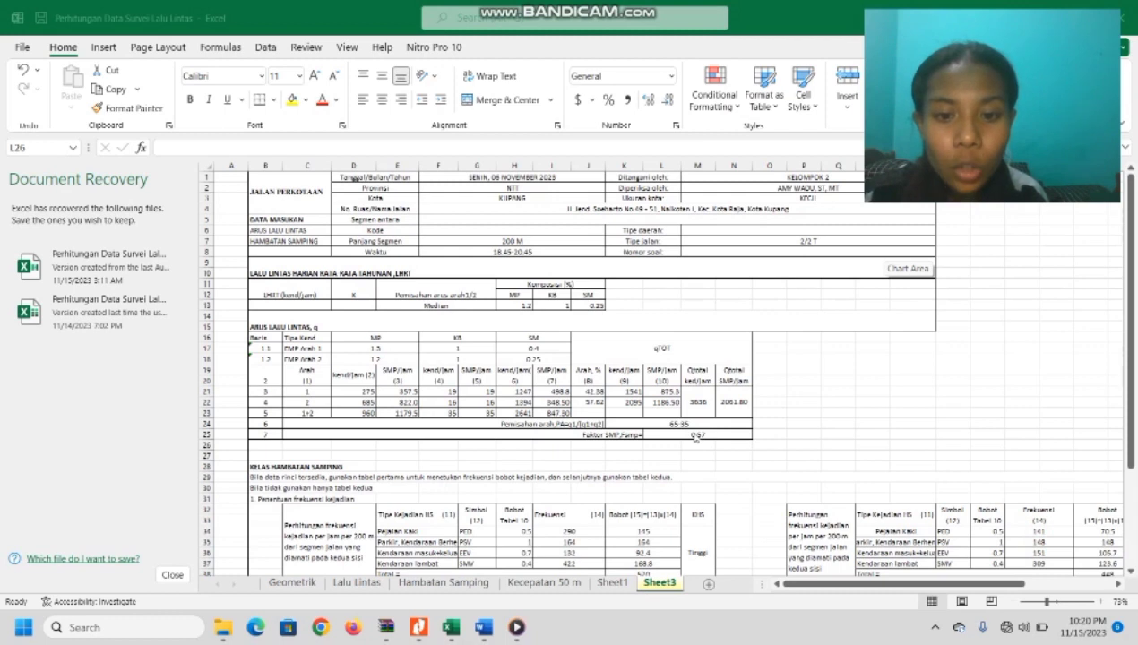
Examine the Faktor SMP, Fsmp formula in row 7 of the ARUS LALU LINTAS table.
{"action": "left_click", "coordinate": [694, 435]}
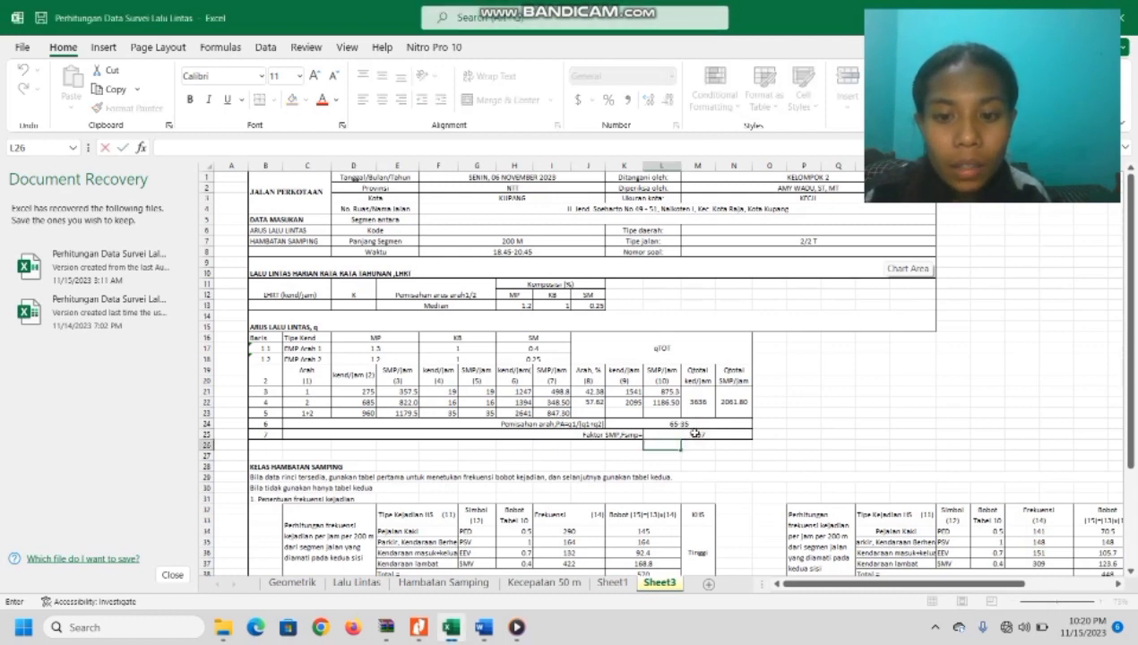
{"action": "double_click", "coordinate": [695, 435]}
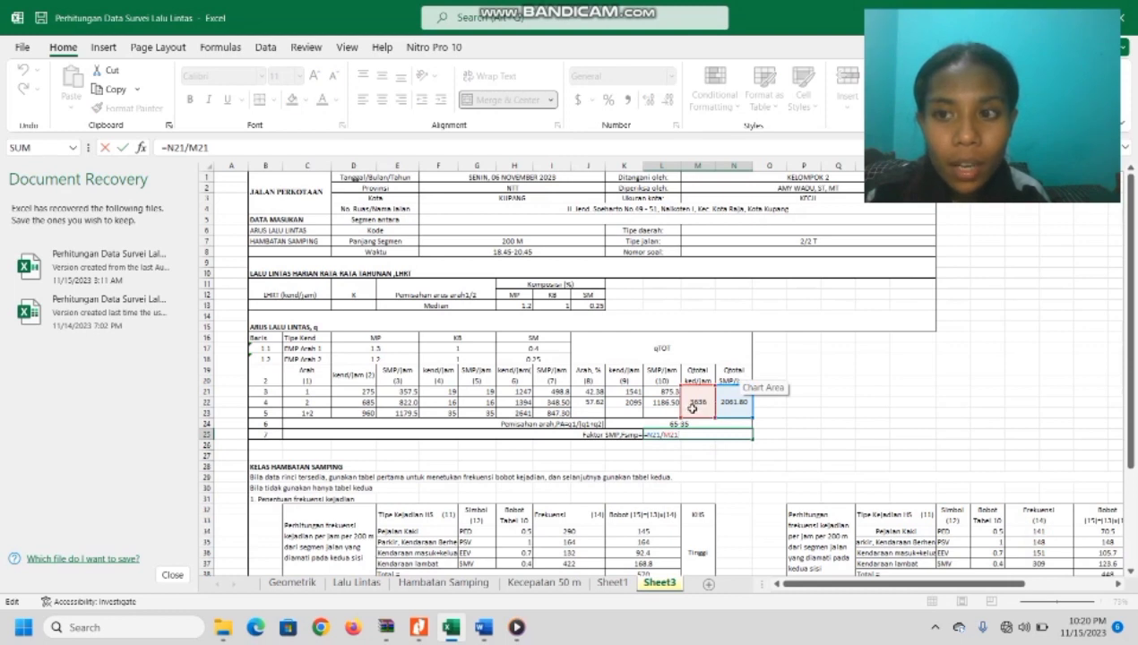
{"action": "key", "text": "Return"}
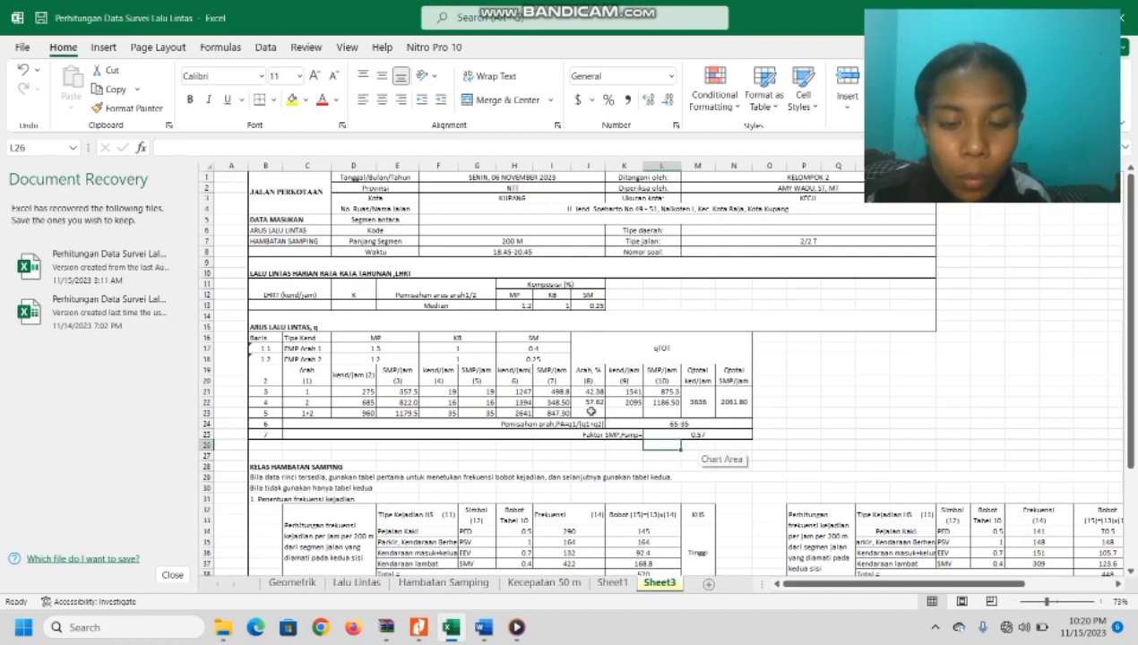
Switch to the Jalan Luar Kota PDF to consult Tabel 3-5 of FCPA direction-split factors, and return to the Excel workbook.
{"action": "mouse_move", "coordinate": [421, 629]}
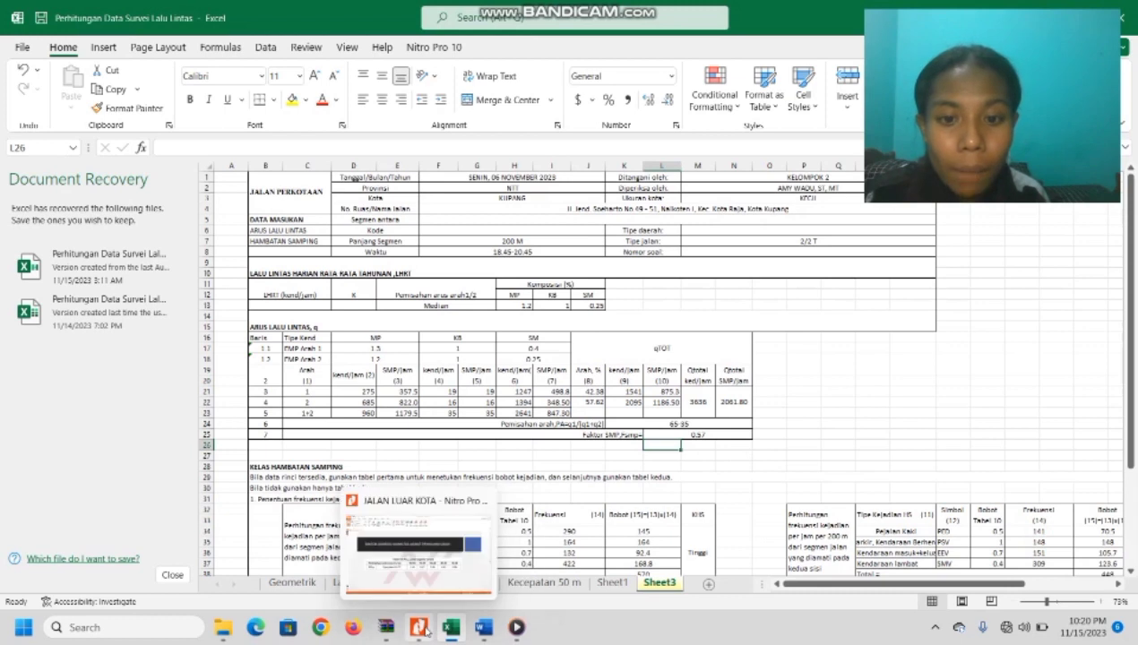
{"action": "left_click", "coordinate": [426, 569]}
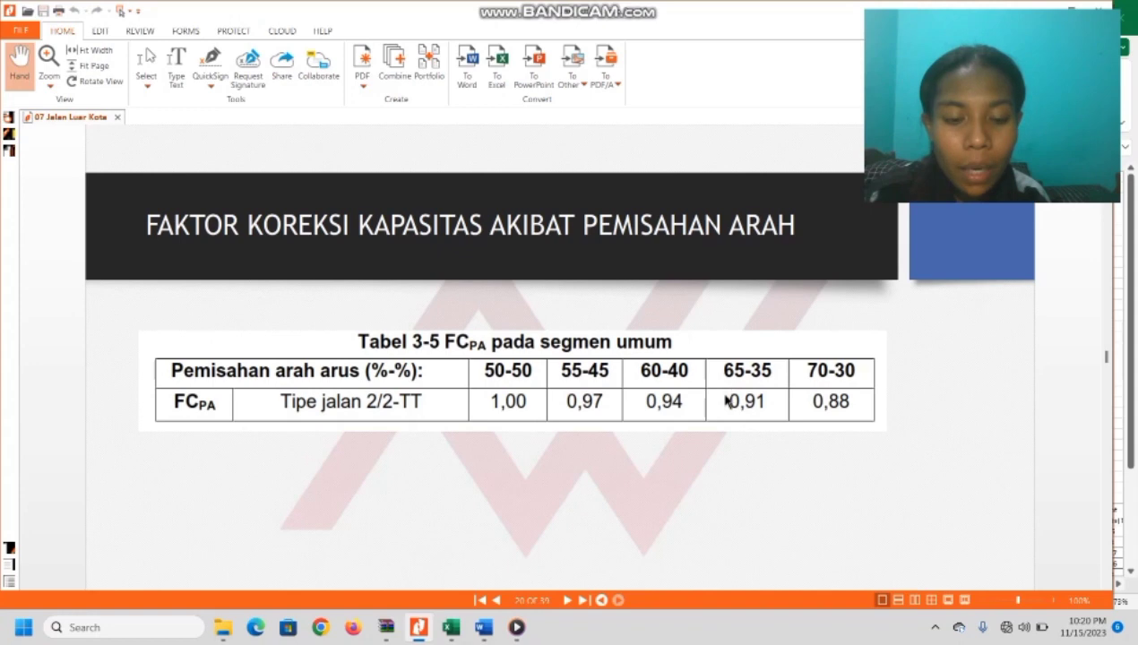
{"action": "left_click", "coordinate": [452, 629]}
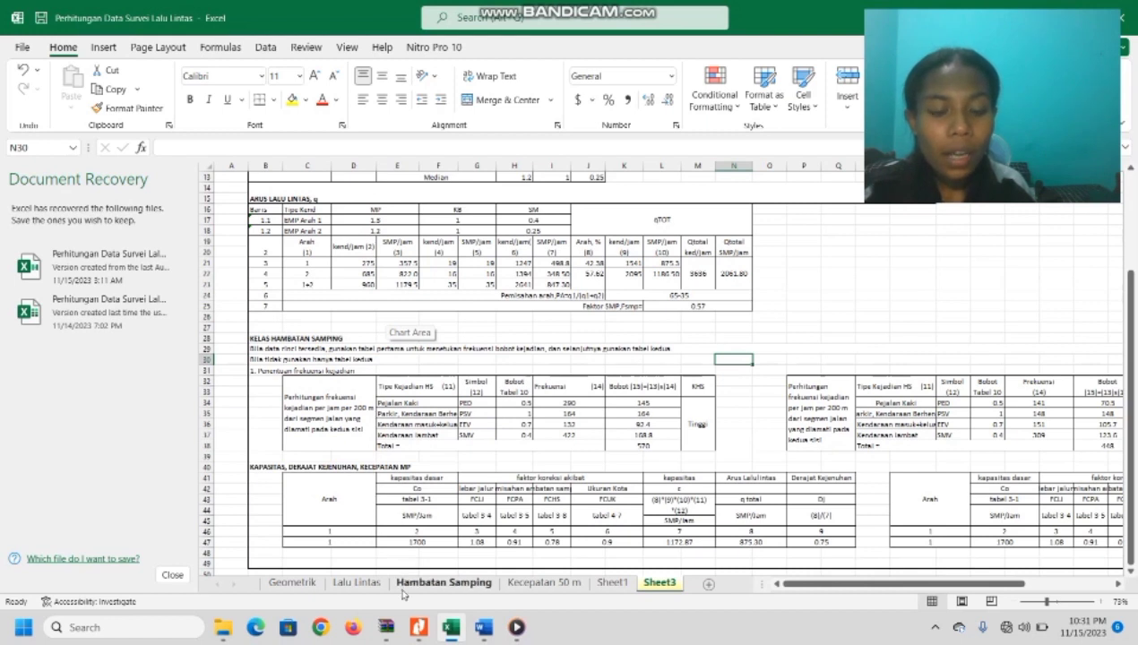
{"action": "left_click", "coordinate": [417, 626]}
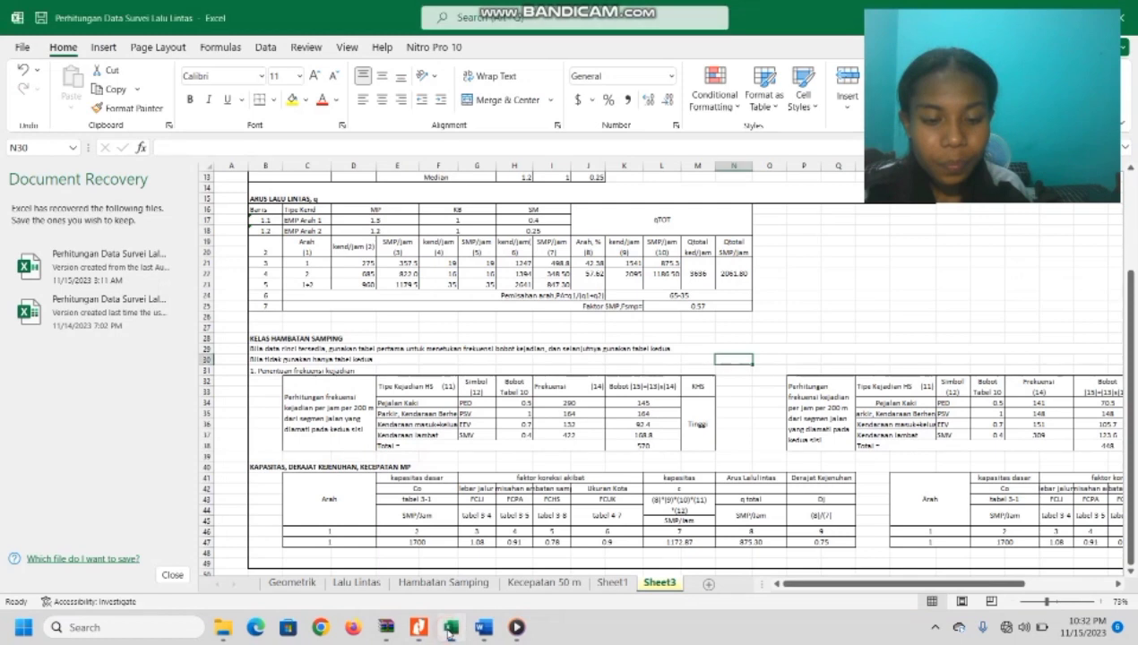
On the Hambatan Samping sheet, total the Kiri direction's Pejalan Kaki (PED) counts in cell B17 with =SUM(B8:B15) and review the formula.
{"action": "left_click", "coordinate": [451, 627]}
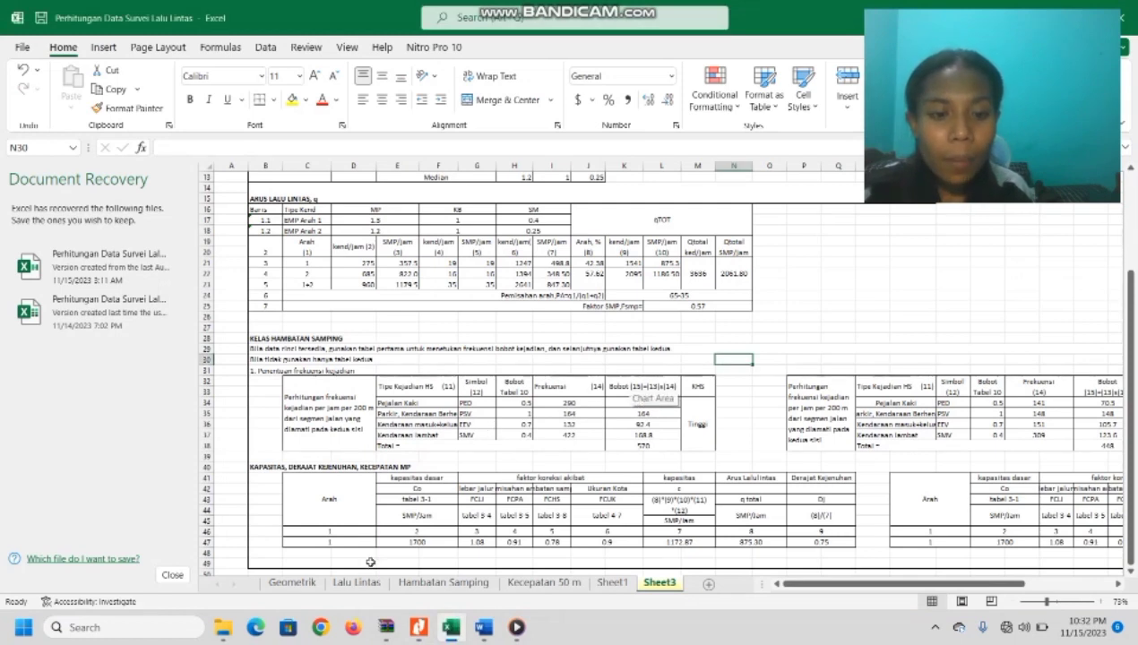
{"action": "left_click", "coordinate": [406, 584]}
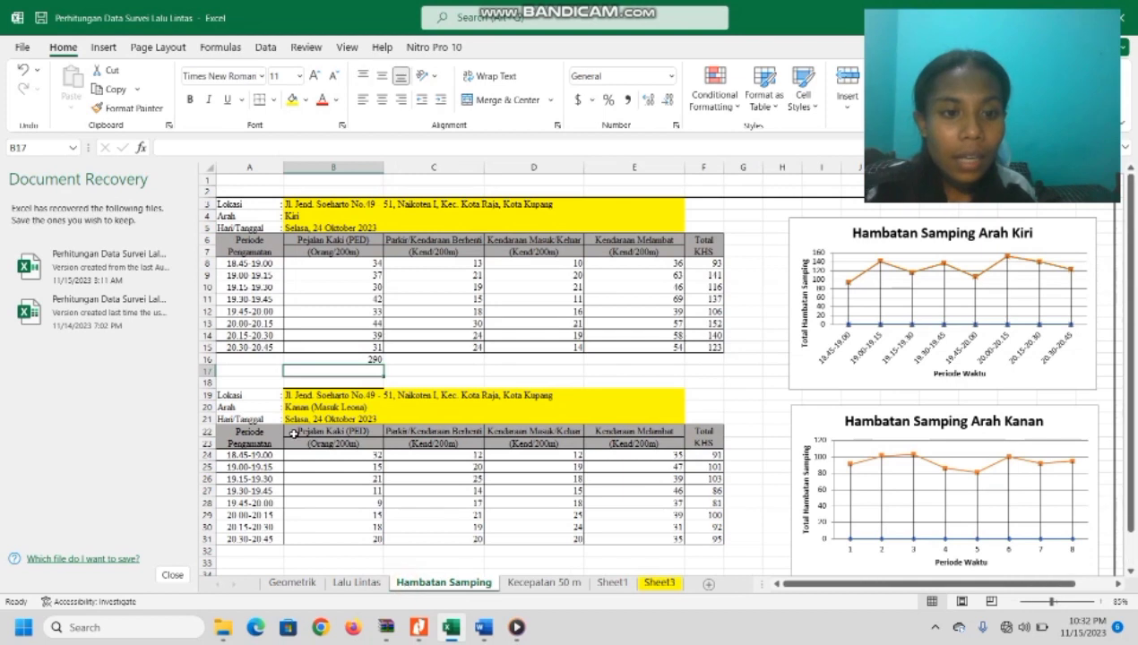
{"action": "type", "text": "=sum"}
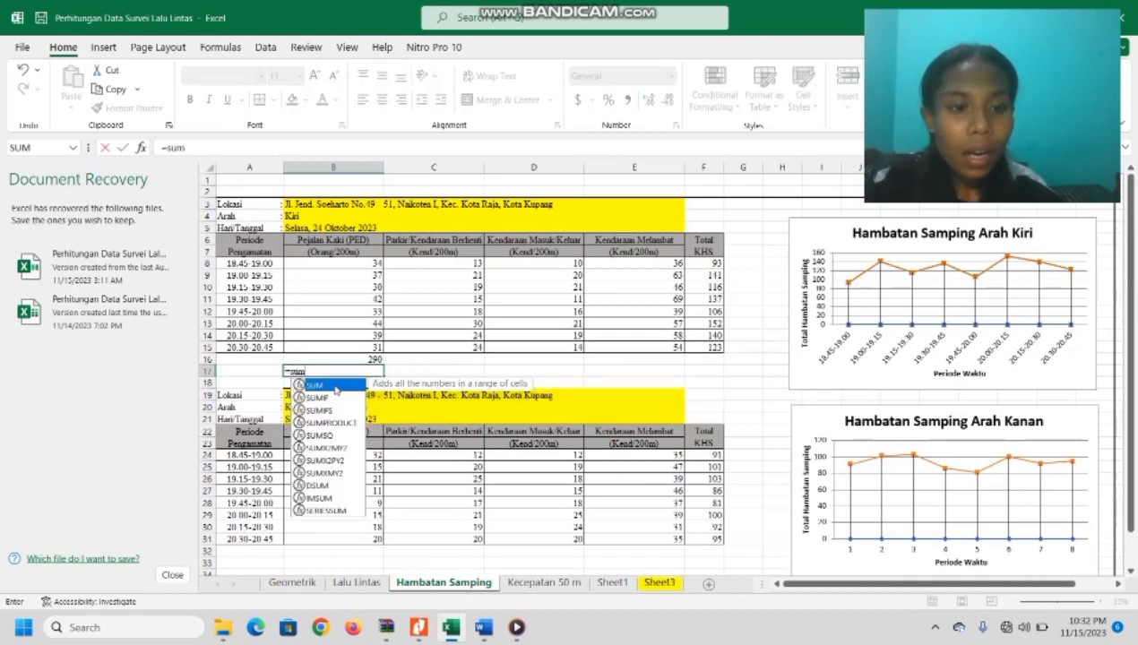
{"action": "double_click", "coordinate": [335, 388]}
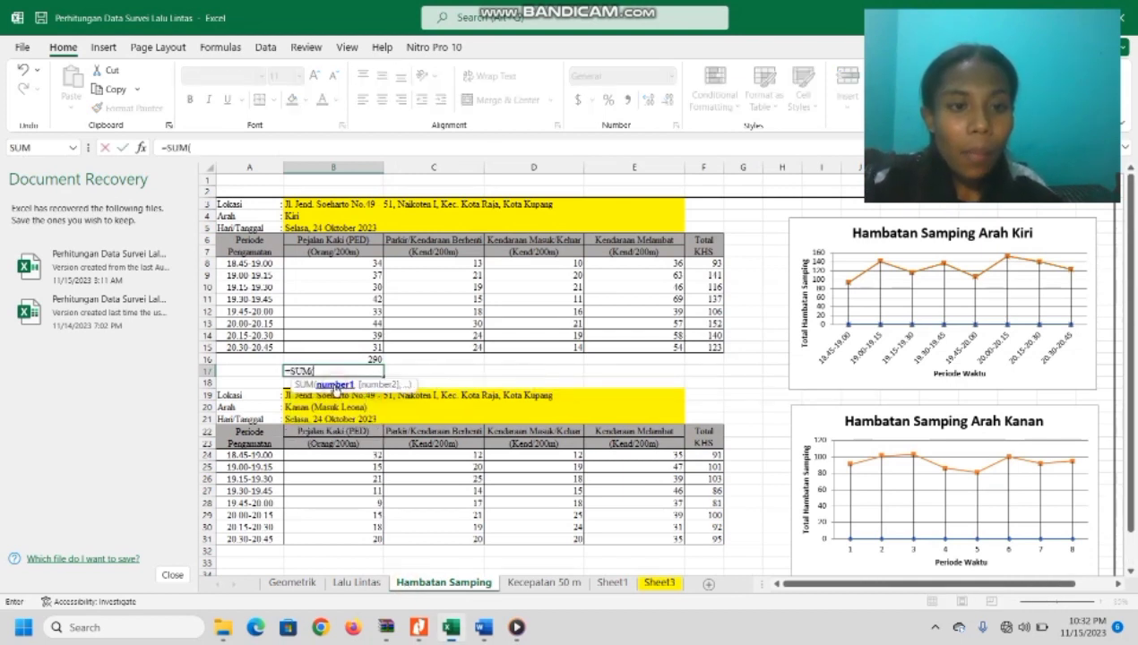
{"action": "left_click", "coordinate": [364, 263]}
{"action": "left_click_drag", "start_coordinate": [364, 264], "coordinate": [367, 346]}
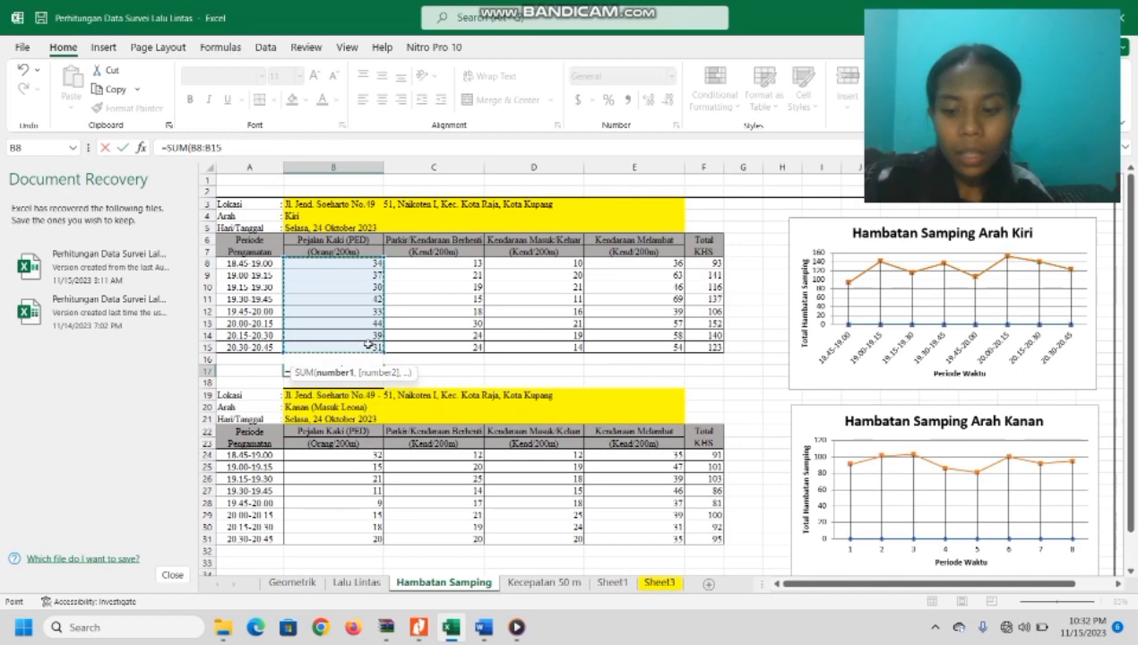
{"action": "key", "text": "Return"}
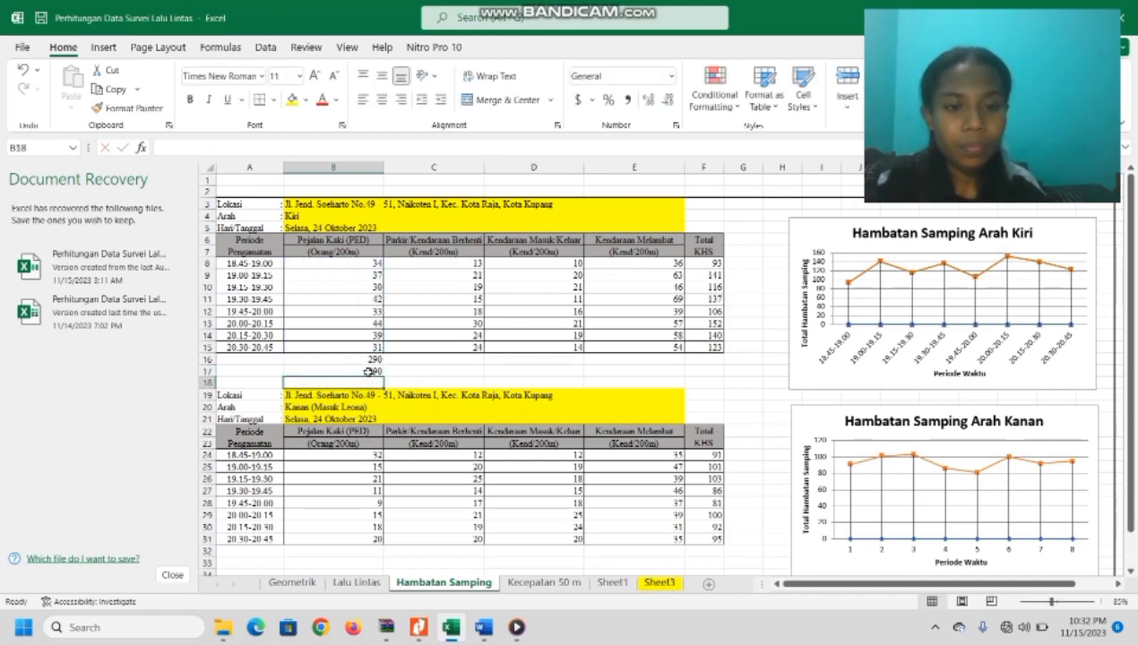
{"action": "double_click", "coordinate": [369, 371]}
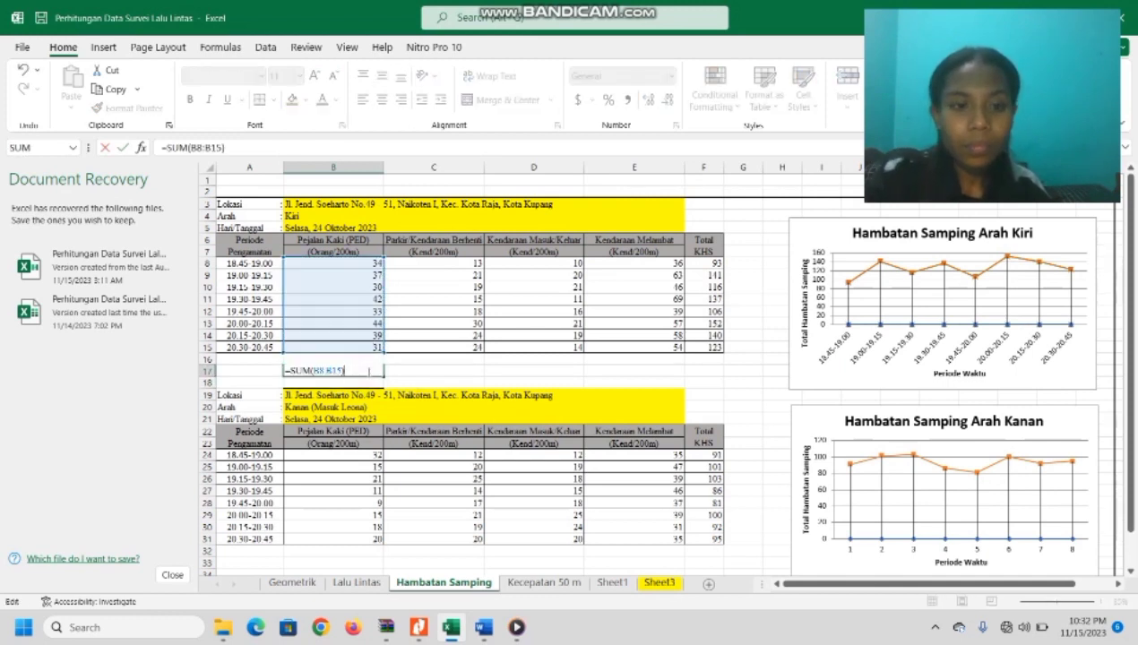
{"action": "key", "text": "Return"}
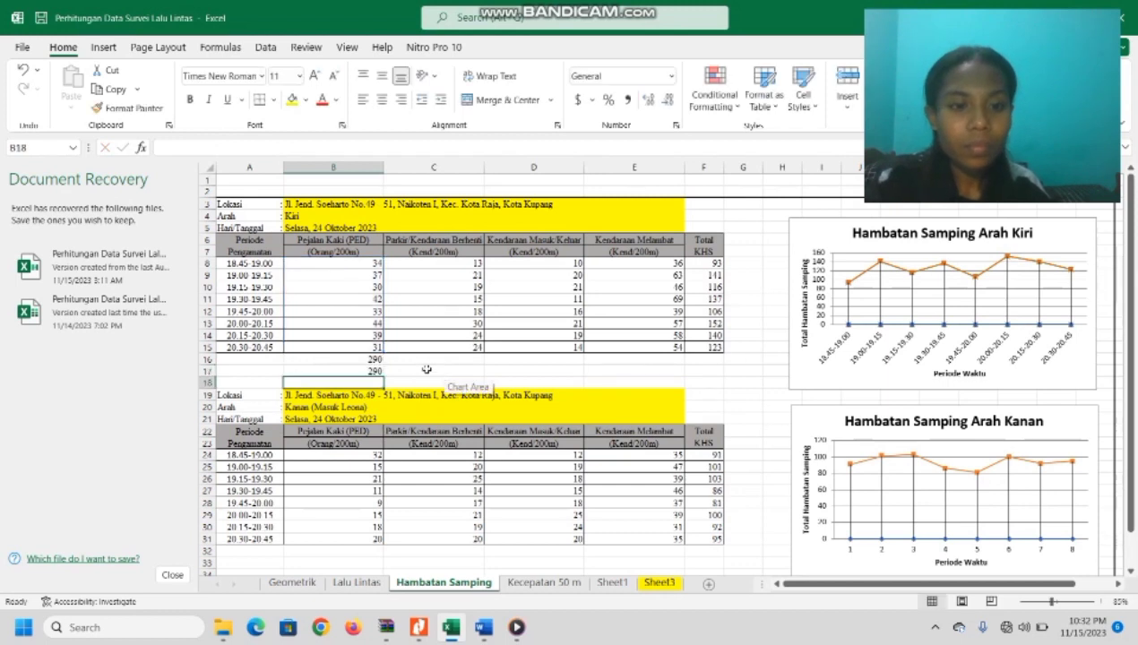
Clear the two pedestrian totals in cells B16 and B17 below the Kiri direction's table.
{"action": "left_click", "coordinate": [377, 359]}
{"action": "key", "text": "Delete"}
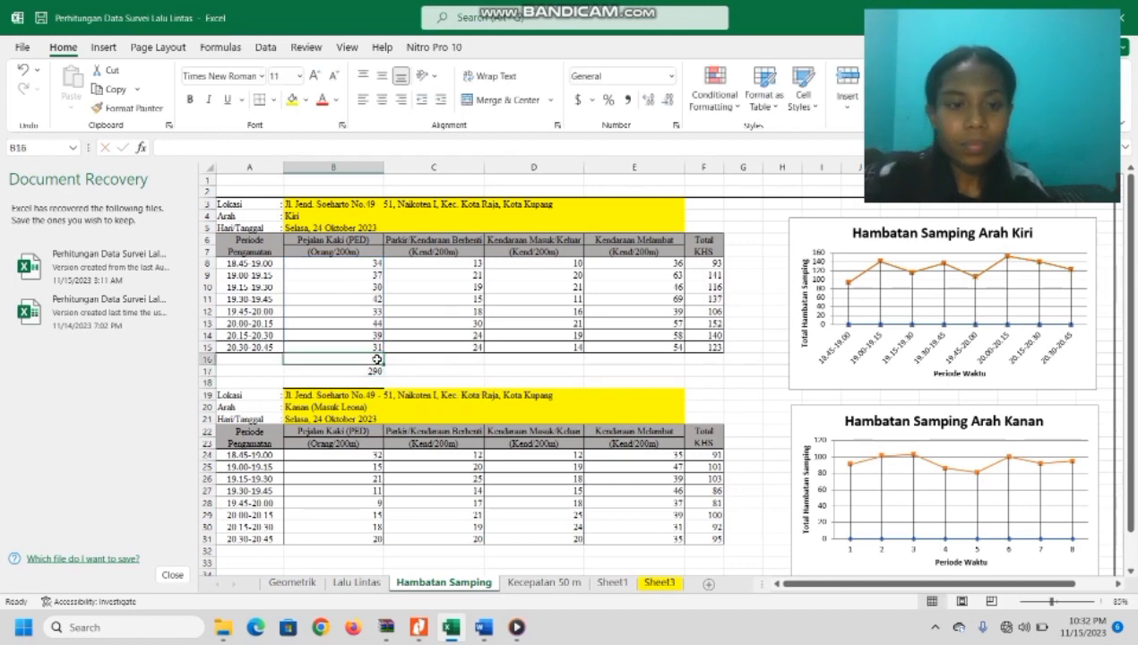
{"action": "left_click", "coordinate": [376, 372]}
{"action": "key", "text": "Delete"}
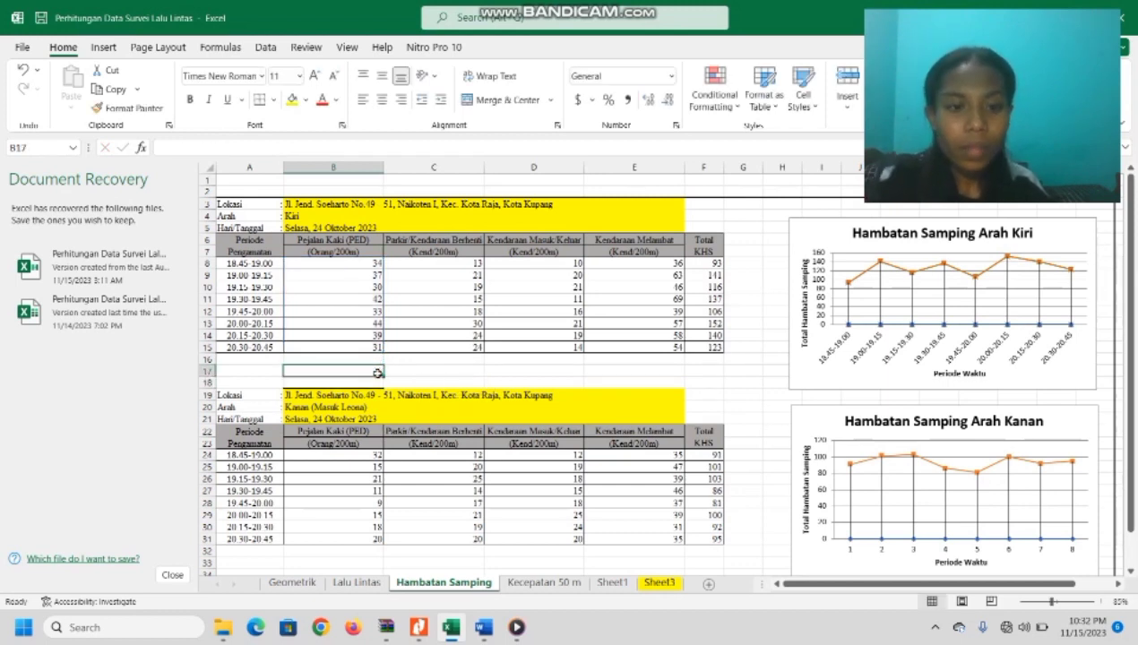
Return to Sheet3 and examine the Bobot formula for Pejalan Kaki in the first KELAS HAMBATAN SAMPING table.
{"action": "left_click", "coordinate": [641, 582]}
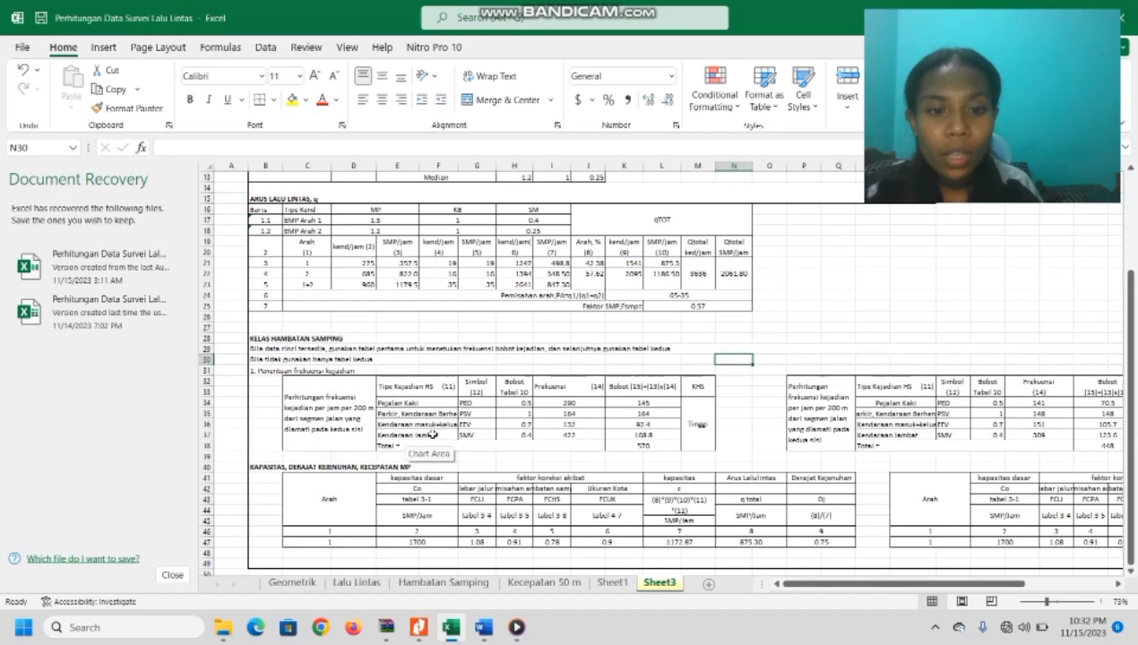
{"action": "left_click", "coordinate": [529, 455]}
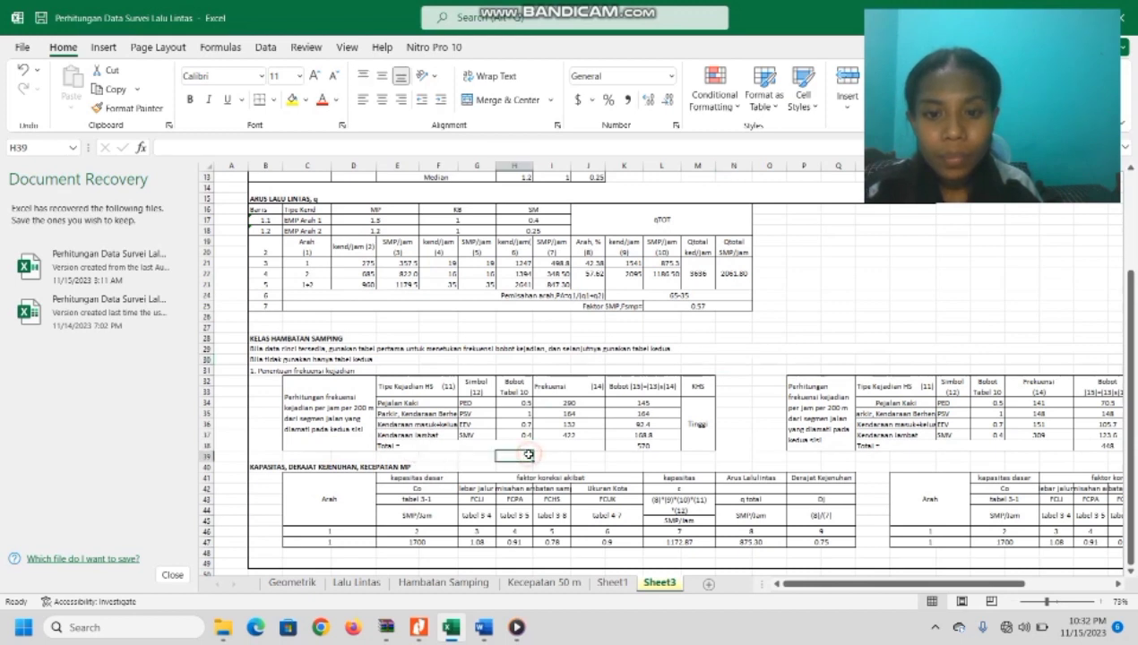
{"action": "double_click", "coordinate": [661, 401]}
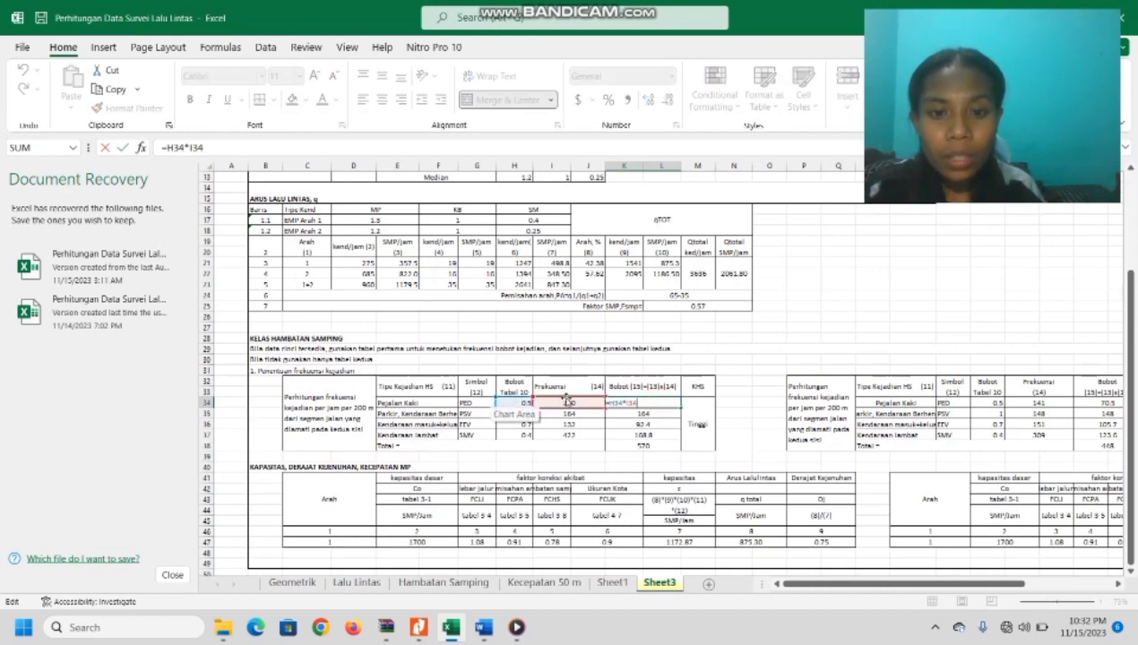
{"action": "key", "text": "Return"}
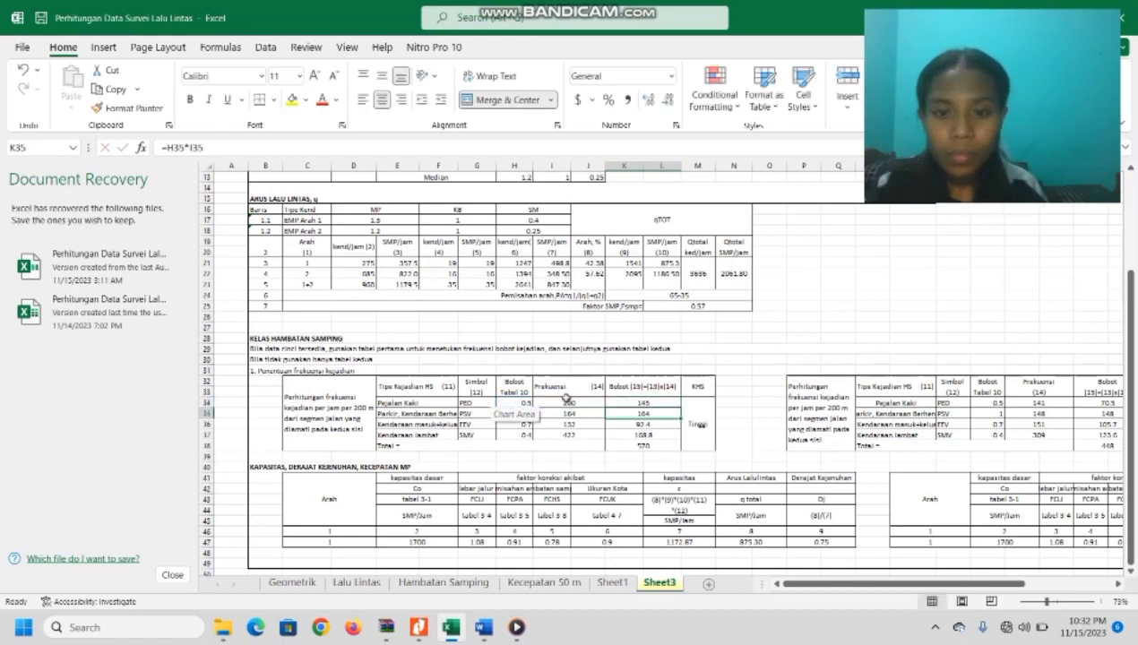
Examine the Total formula that sums the weighted frequencies in the first side-friction table.
{"action": "left_click", "coordinate": [644, 445]}
{"action": "key", "text": "alt+equal"}
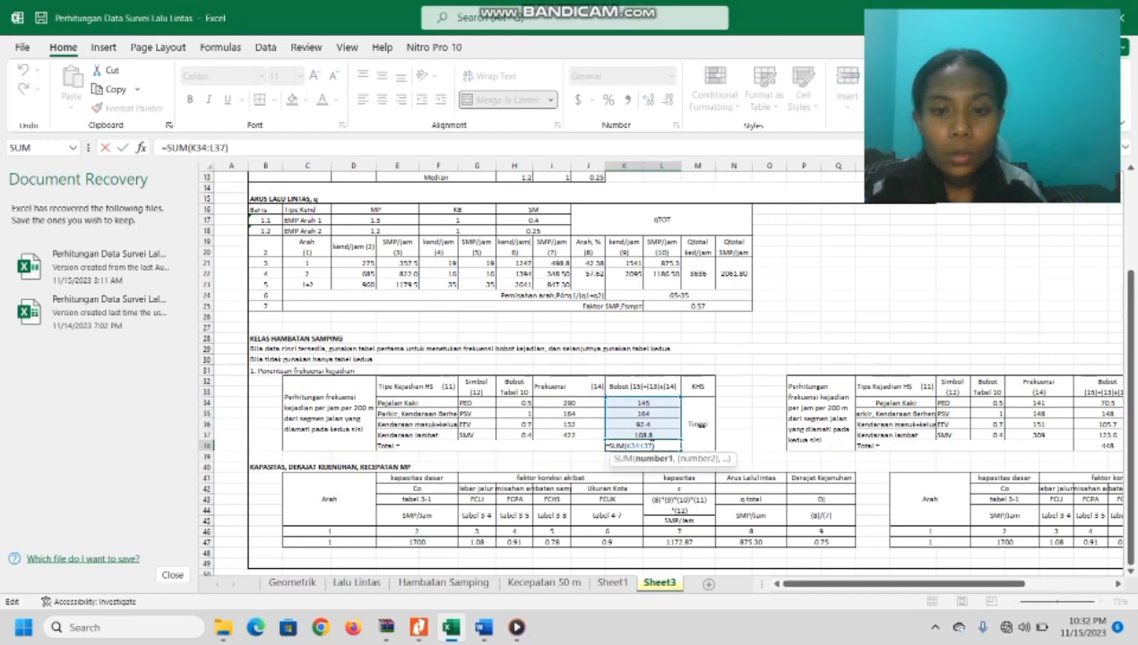
{"action": "key", "text": "Return"}
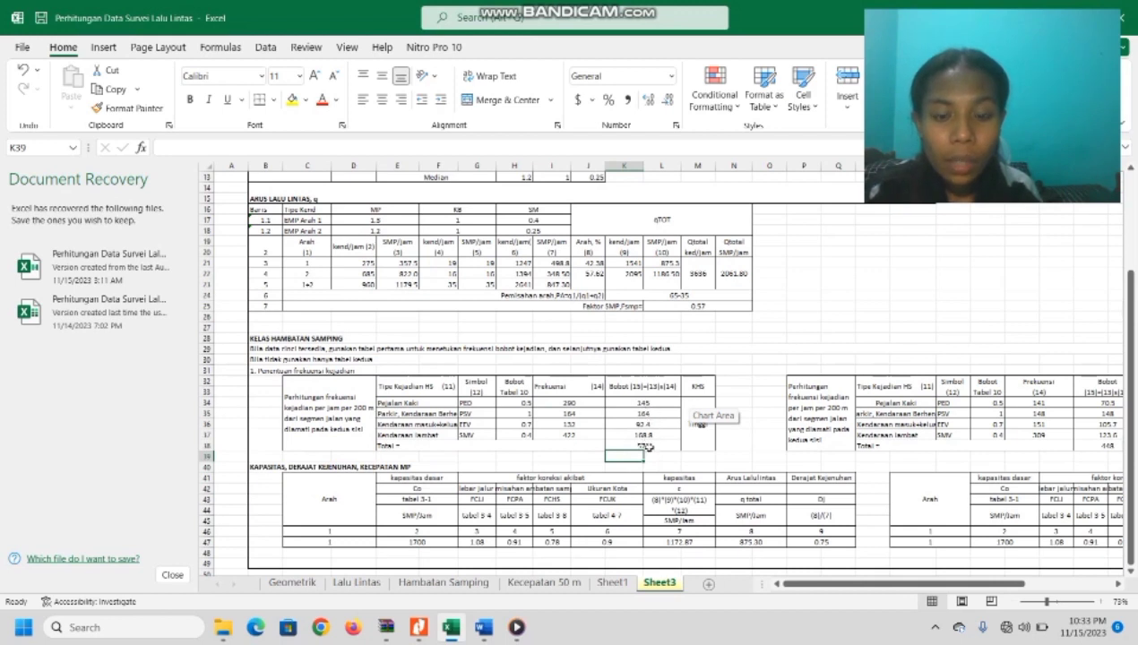
{"action": "left_click", "coordinate": [645, 446]}
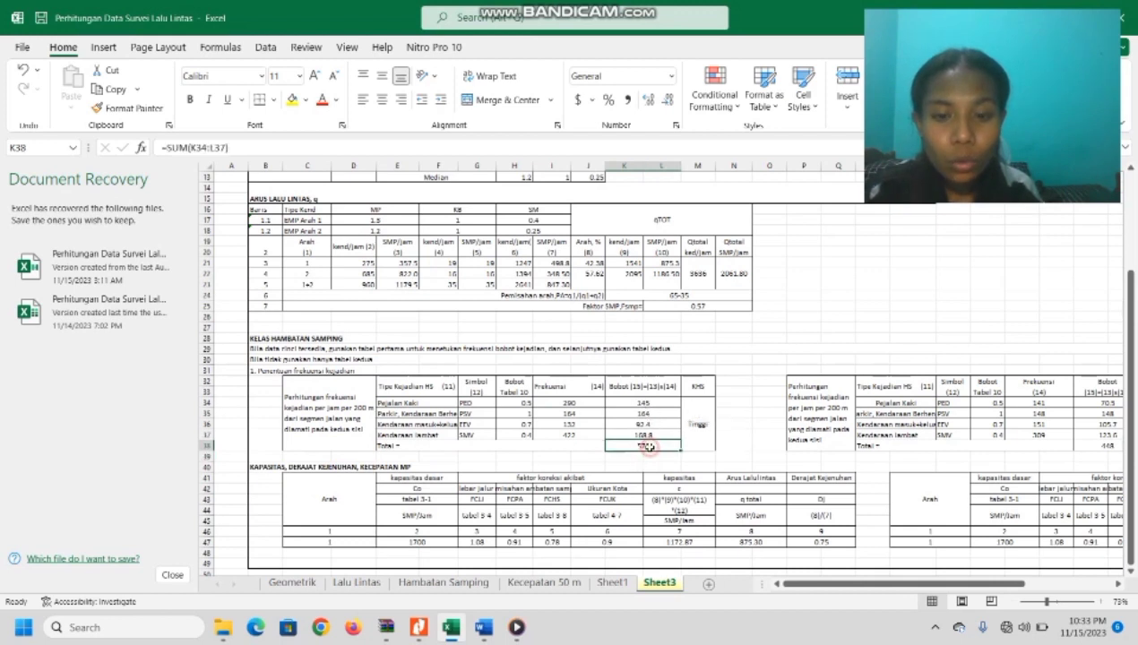
Switch to the Jalan Perkotaan PDF to consult Tabel 4-9 of side-friction class criteria, and return to the Excel workbook to view the second direction's table.
{"action": "left_click", "coordinate": [418, 627]}
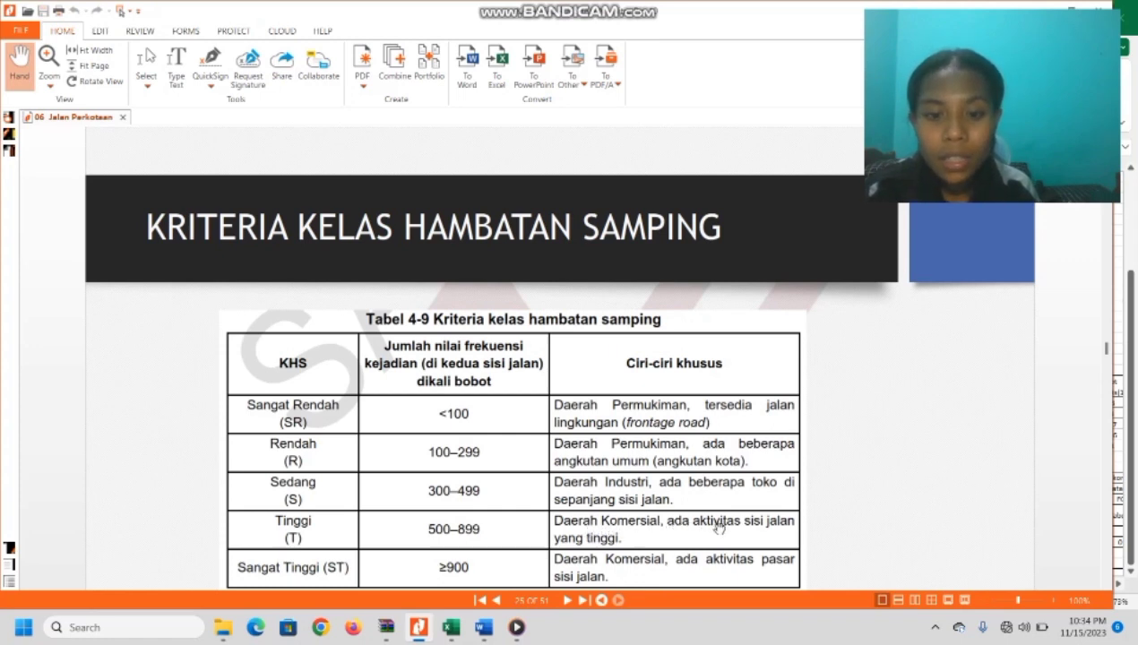
{"action": "left_click", "coordinate": [455, 633]}
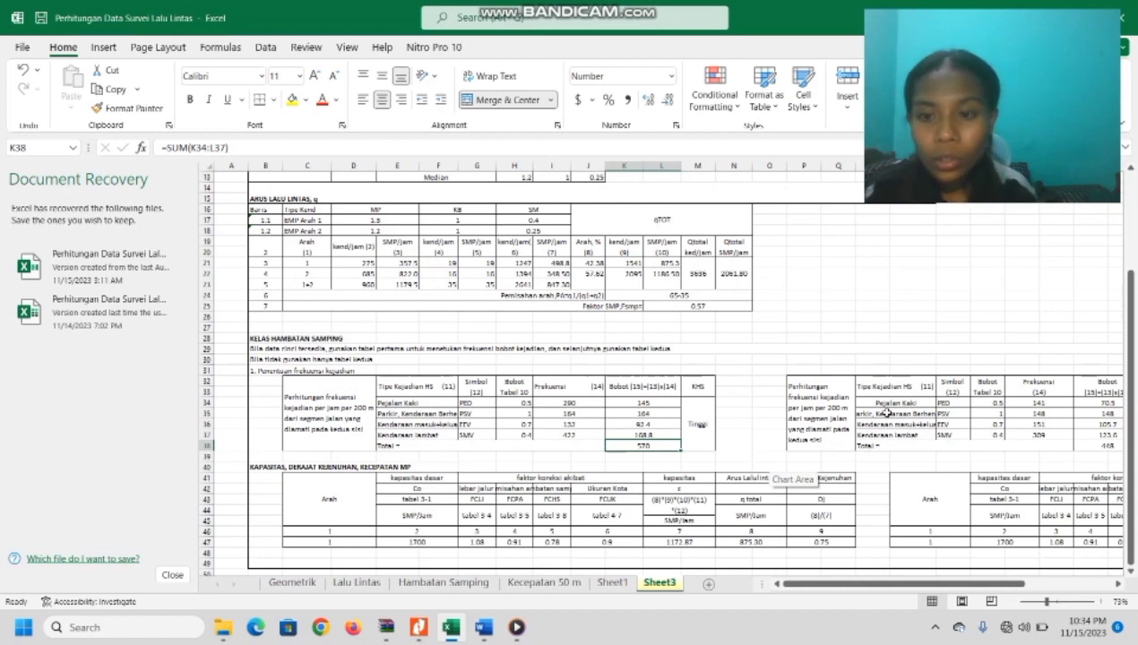
{"action": "left_click_drag", "start_coordinate": [893, 584], "coordinate": [924, 587]}
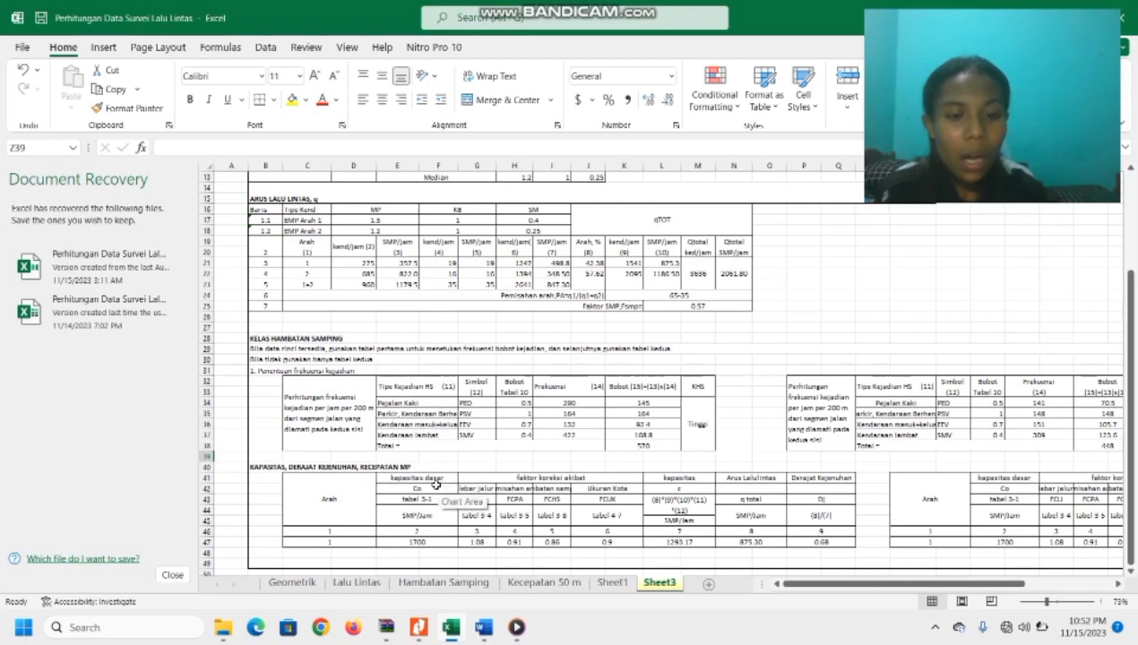
Switch to the Jalan Perkotaan PDF, page back to Tabel 4-1 Kapasitas dasar to consult the C0 values, and return to the Excel workbook.
{"action": "left_click", "coordinate": [419, 628]}
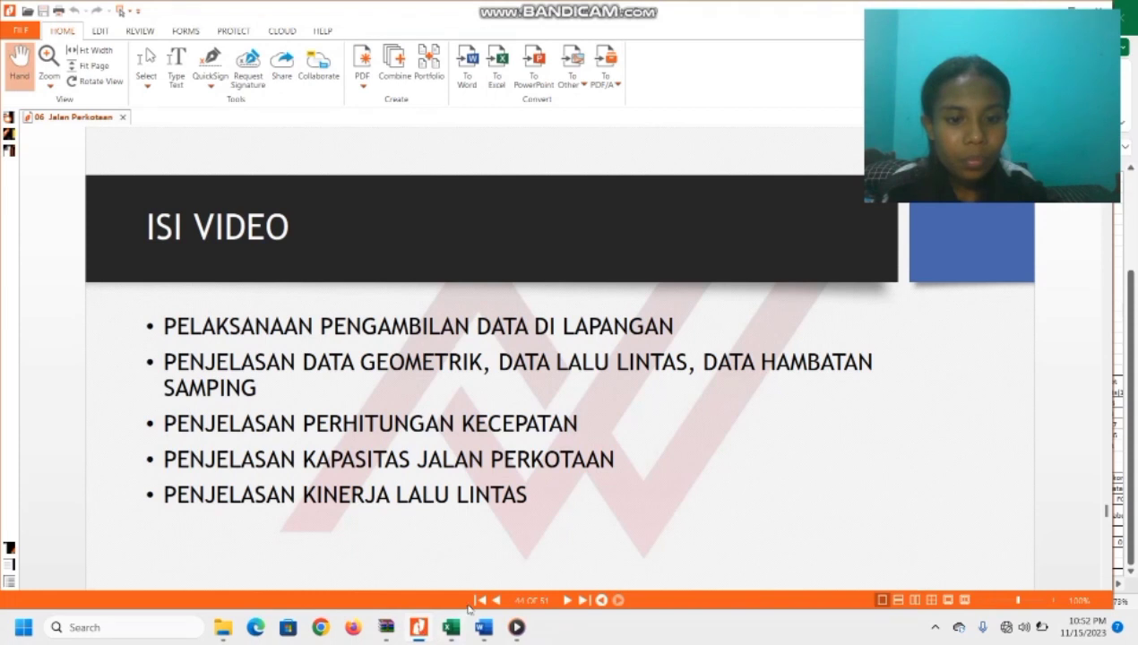
{"action": "left_click", "coordinate": [496, 601]}
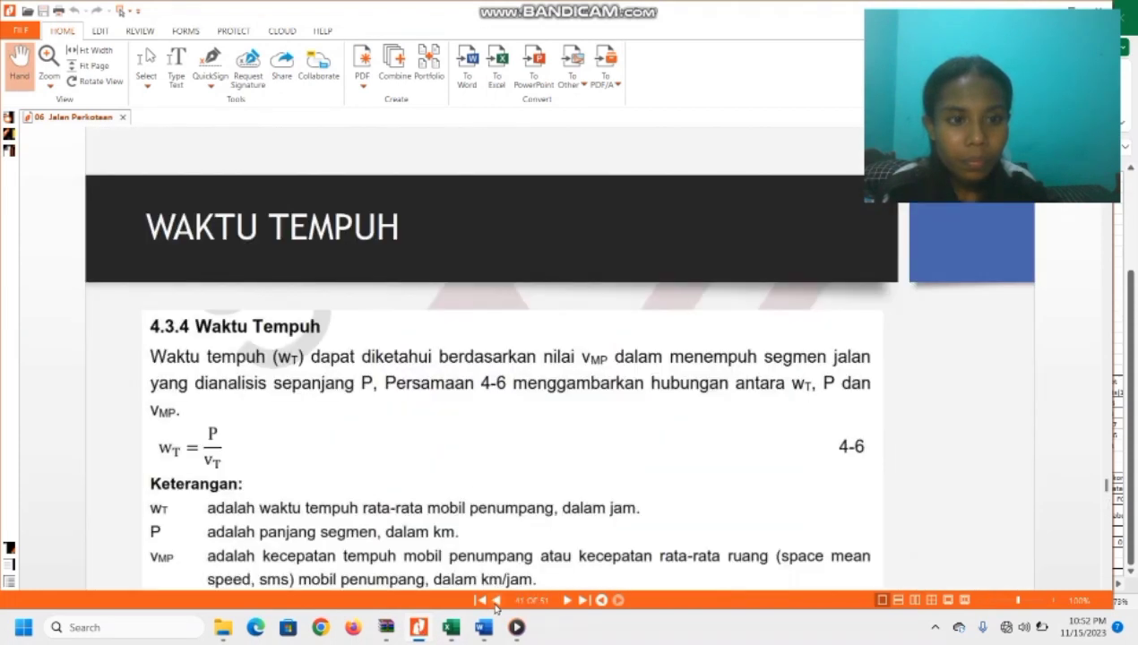
{"action": "left_click", "coordinate": [497, 601]}
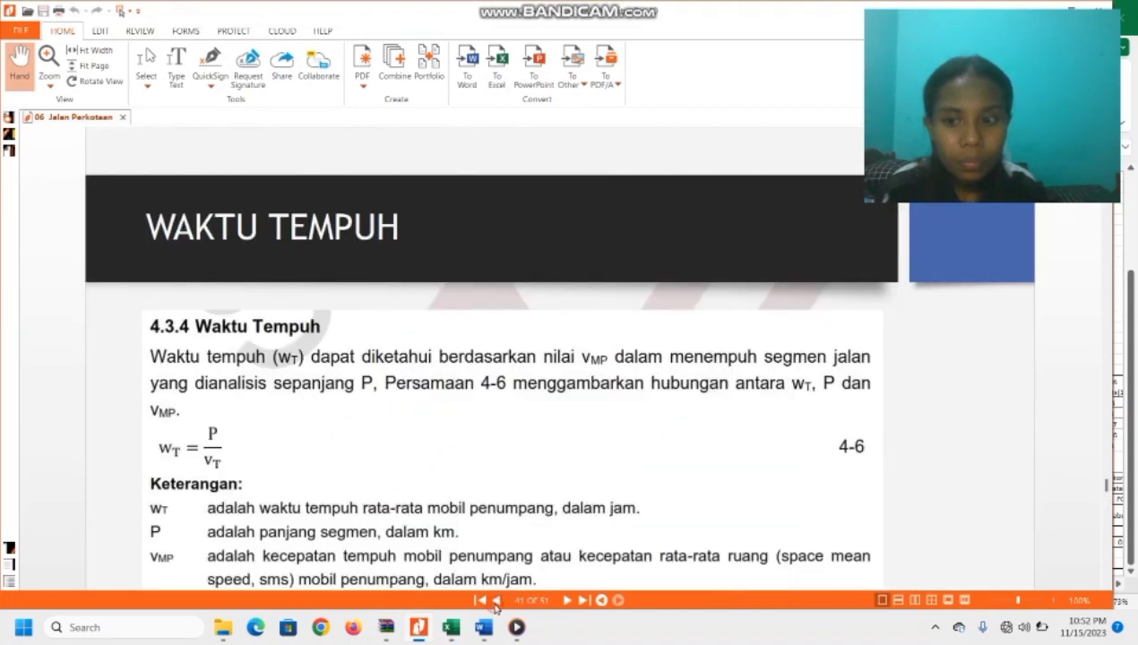
{"action": "left_click", "coordinate": [497, 601]}
{"action": "left_click", "coordinate": [496, 601]}
{"action": "left_click", "coordinate": [497, 600]}
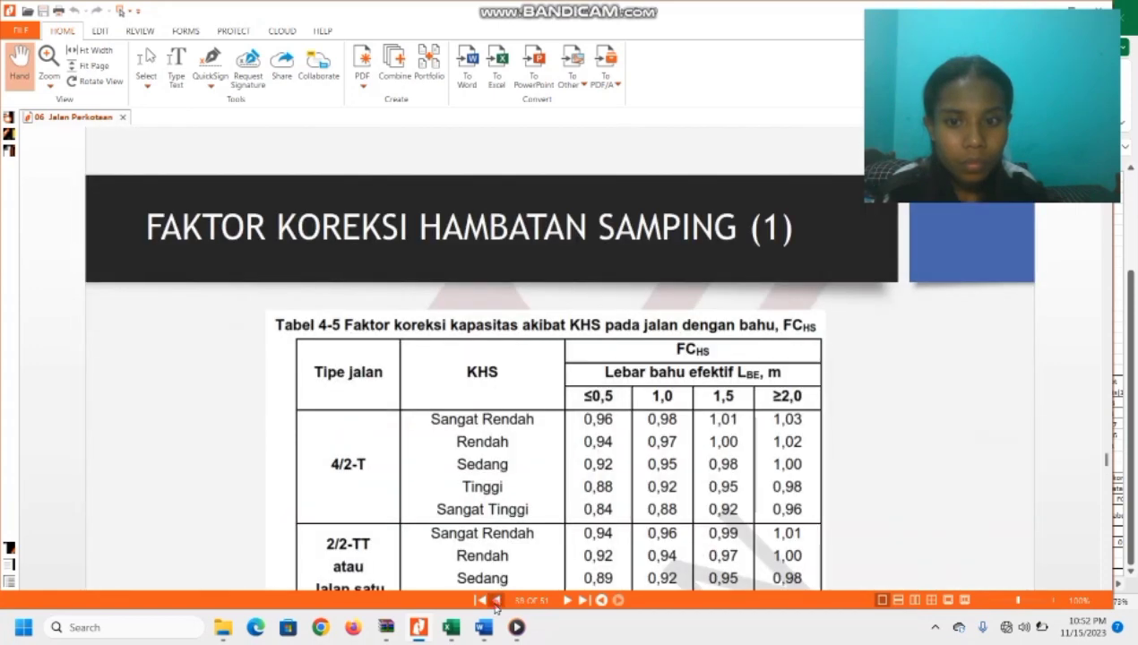
{"action": "left_click", "coordinate": [496, 601]}
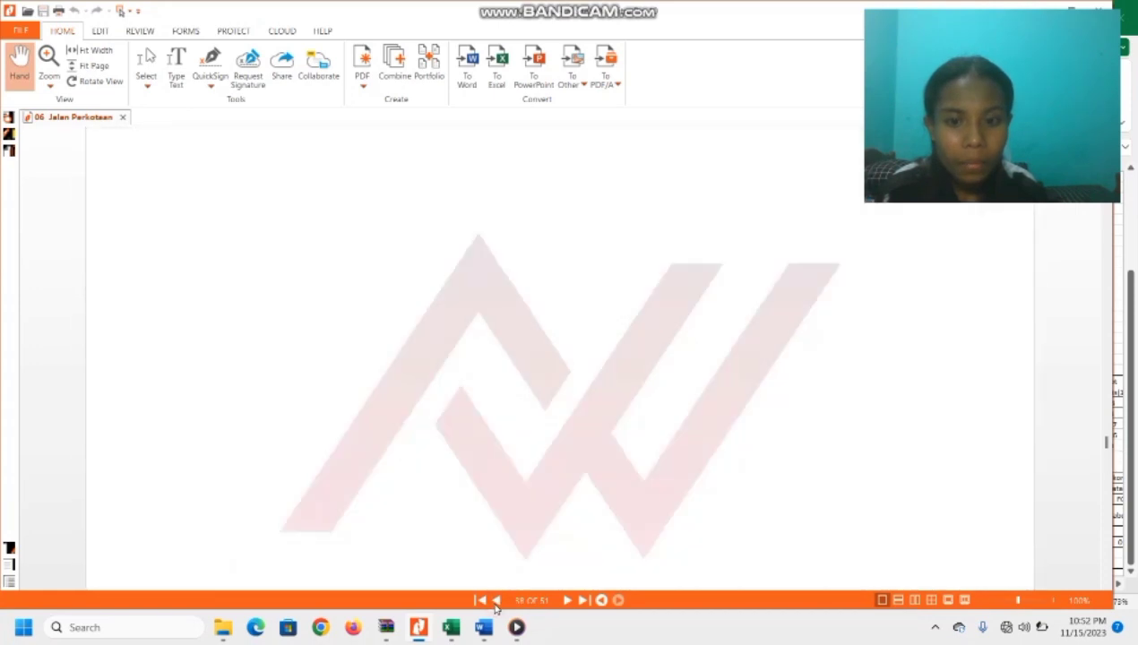
{"action": "left_click", "coordinate": [496, 600]}
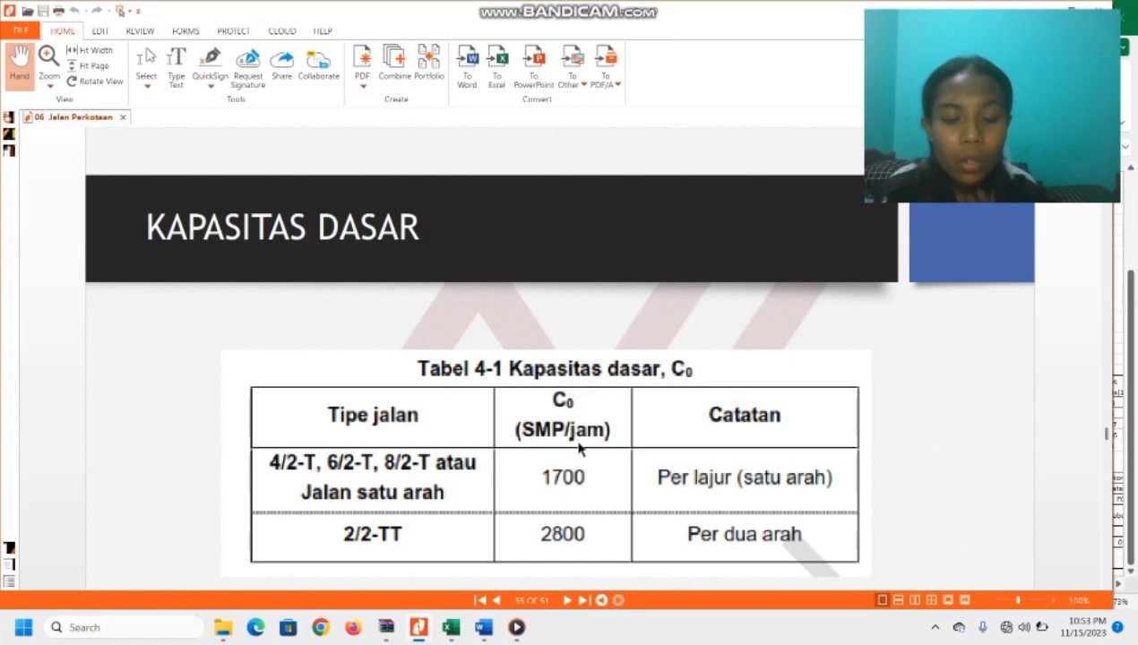
{"action": "left_click", "coordinate": [451, 628]}
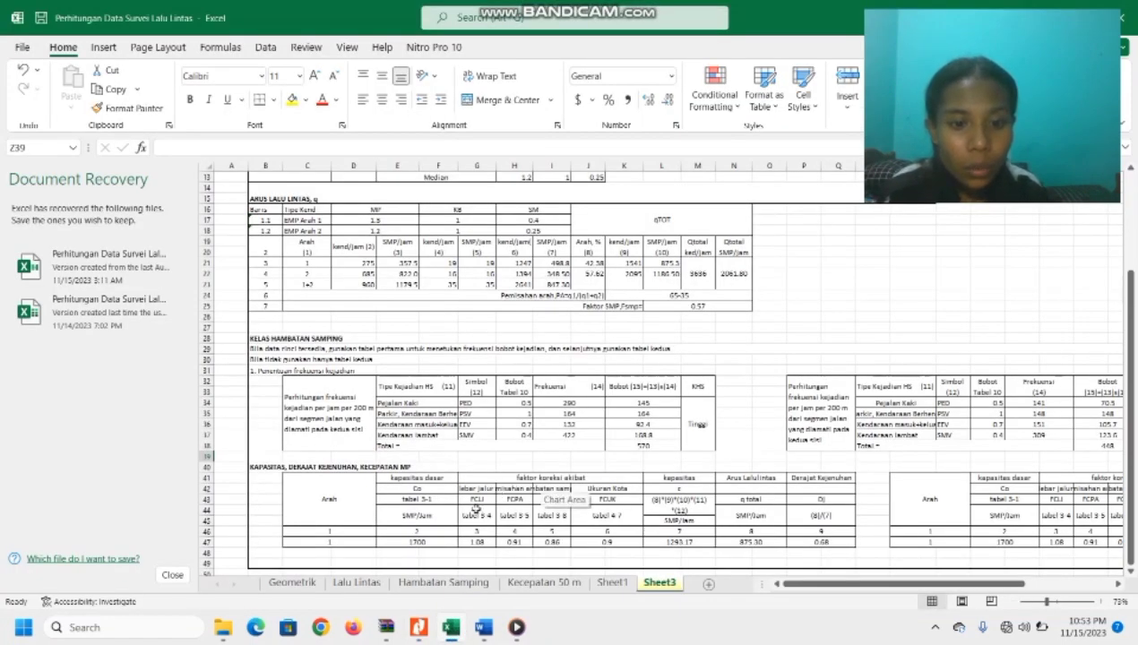
Switch to the Jalan Perkotaan PDF to consult Tabel 4-3 of FCLJ lane-width correction factors, and return to the Excel workbook.
{"action": "left_click", "coordinate": [419, 627]}
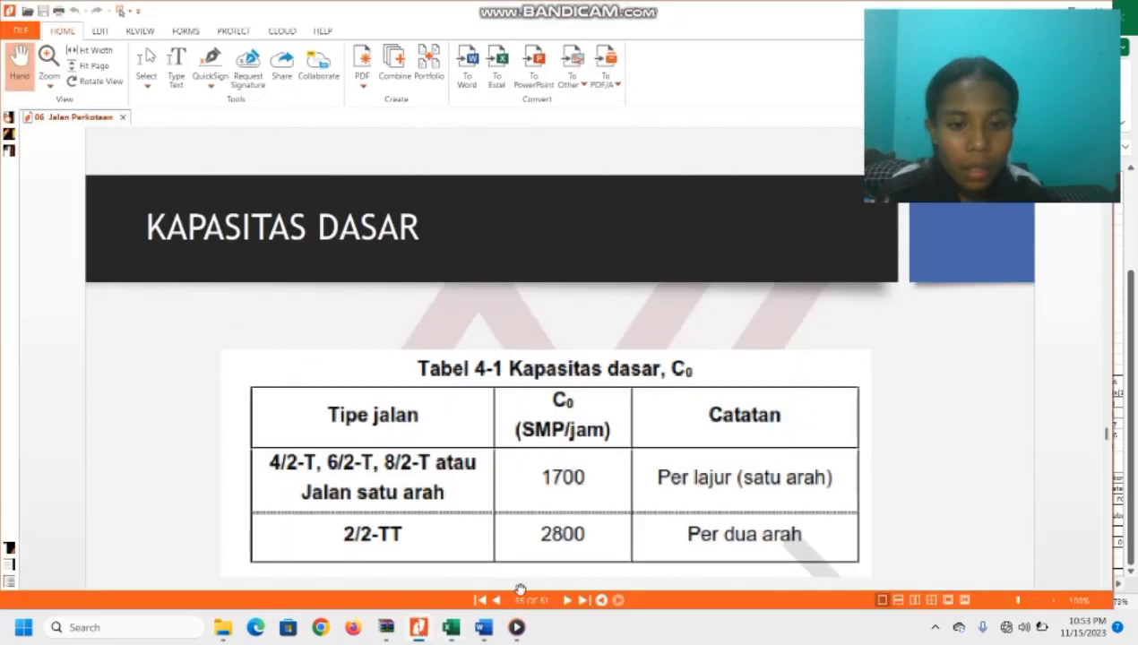
{"action": "left_click", "coordinate": [567, 600]}
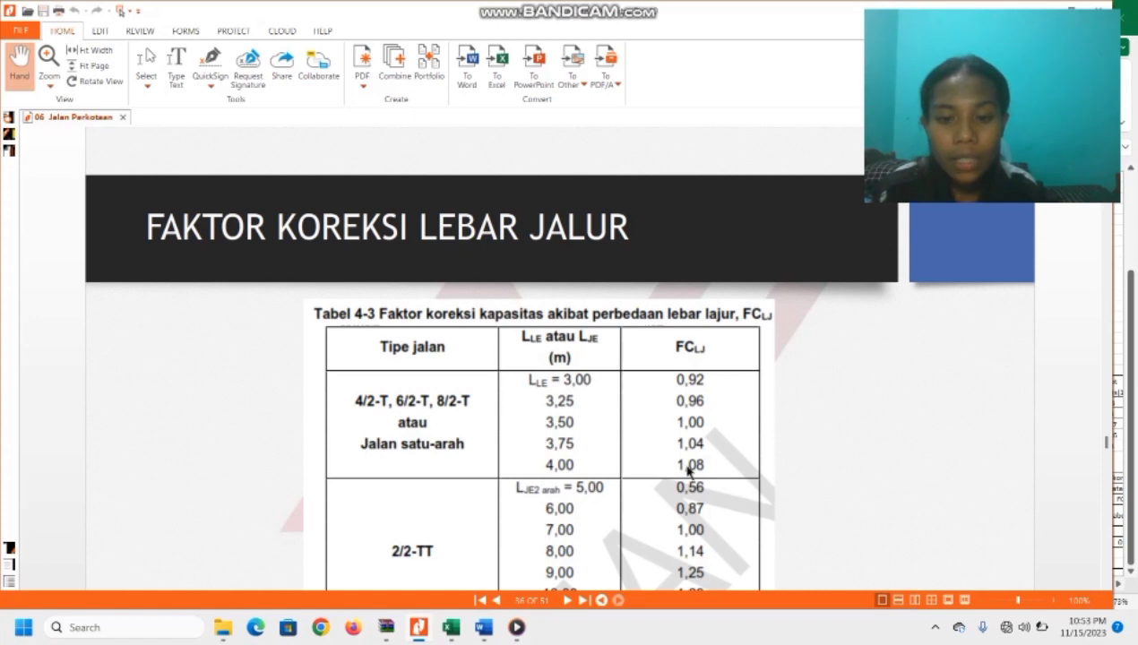
{"action": "mouse_move", "coordinate": [453, 626]}
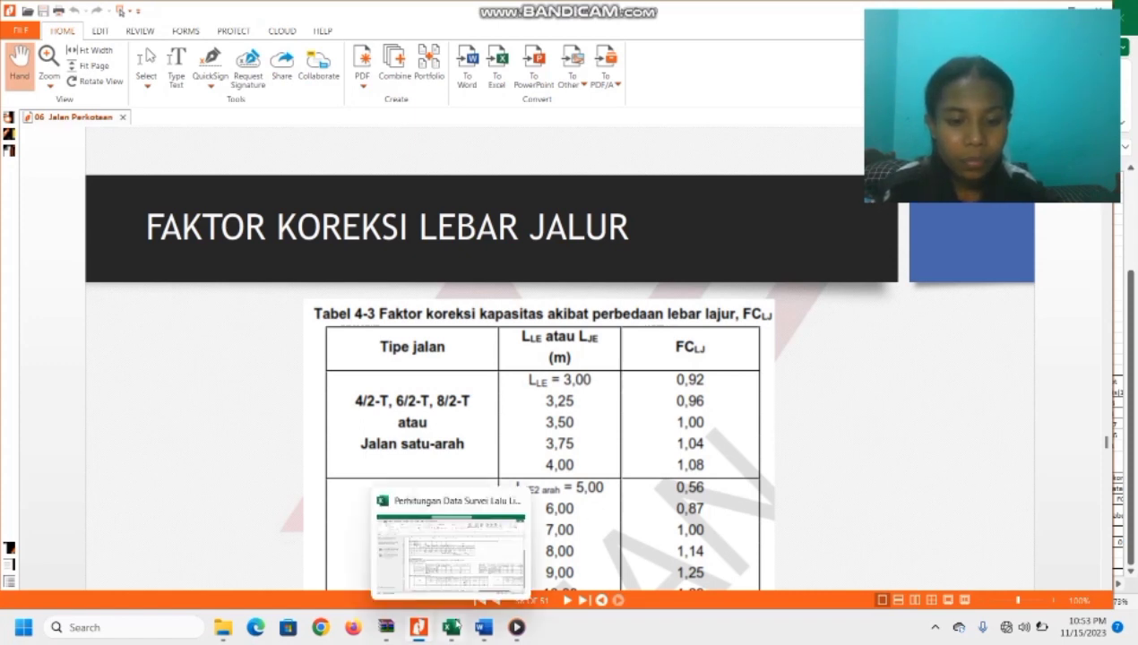
{"action": "left_click", "coordinate": [450, 542]}
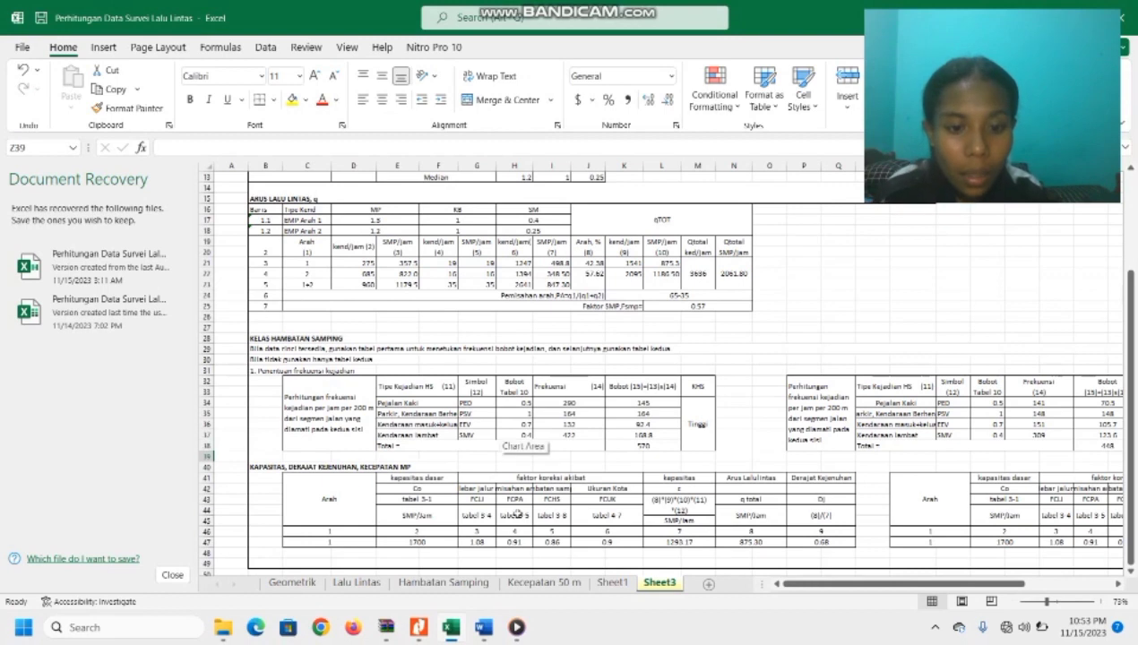